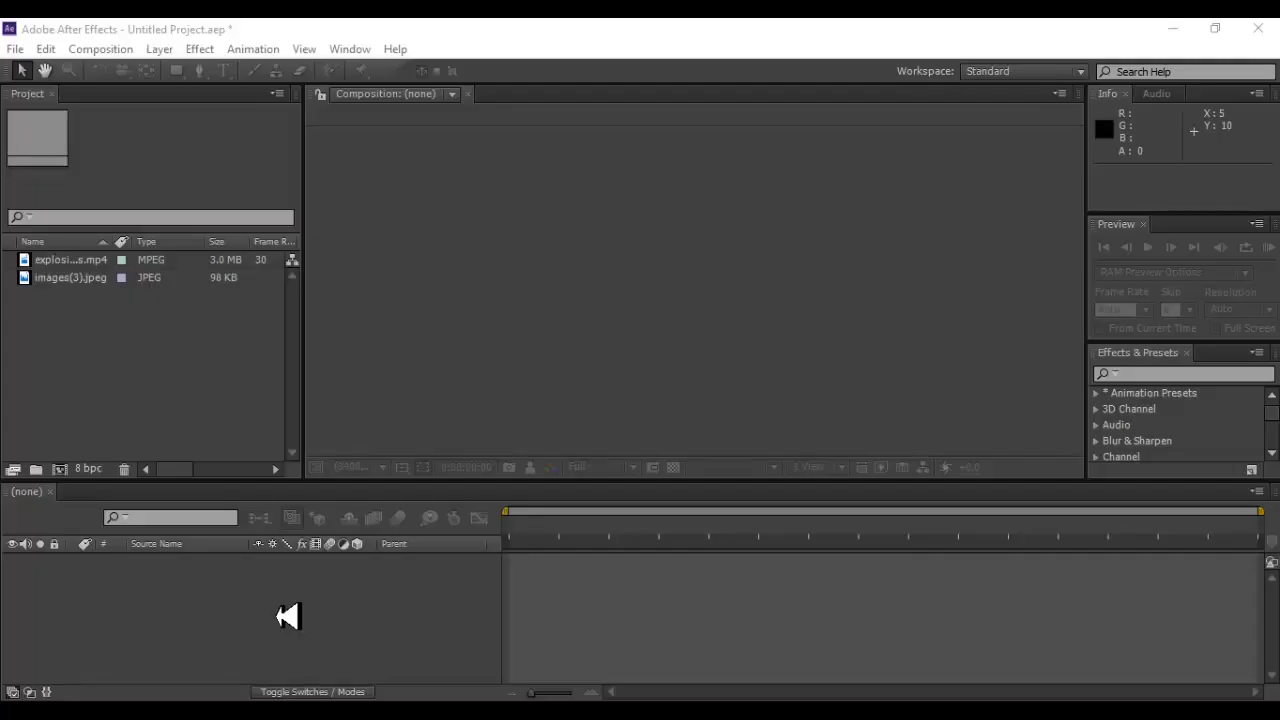
- Look over the Project, Composition, Preview, Effects and Timeline panels
{"action": "left_click", "coordinate": [246, 381]}
{"action": "left_click", "coordinate": [480, 313]}
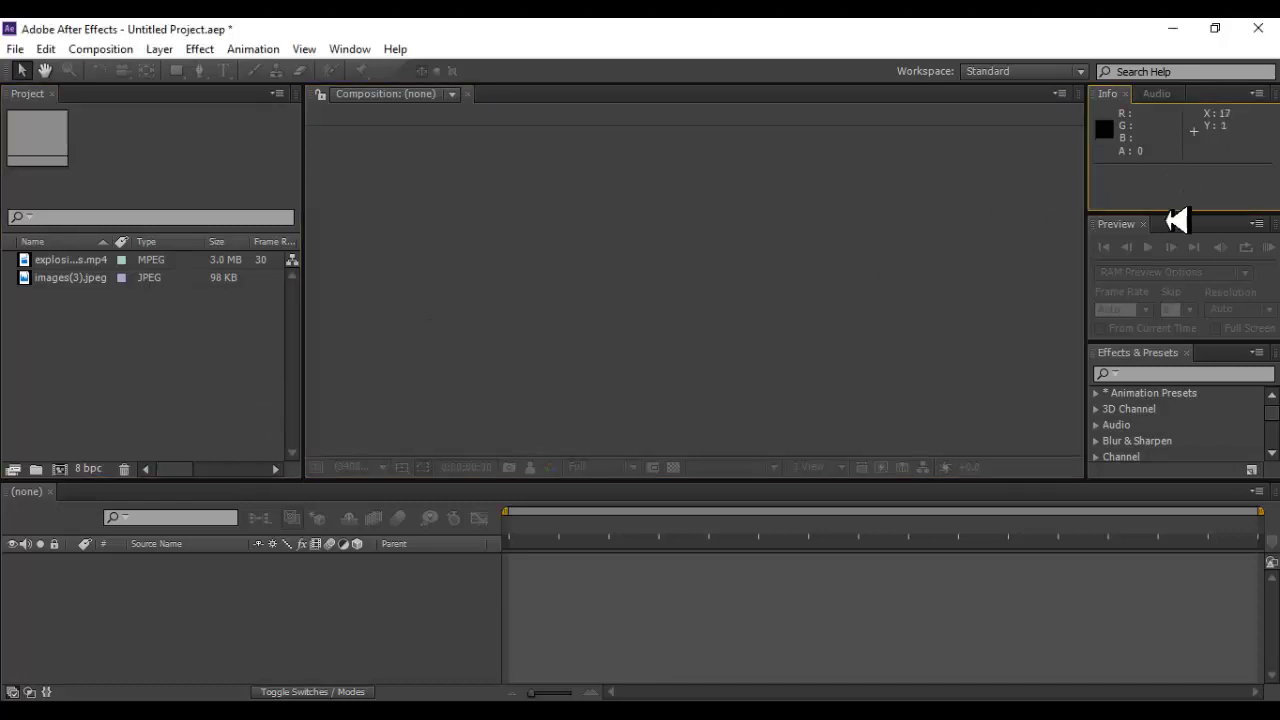
{"action": "left_click", "coordinate": [1176, 263]}
{"action": "left_click", "coordinate": [1152, 430]}
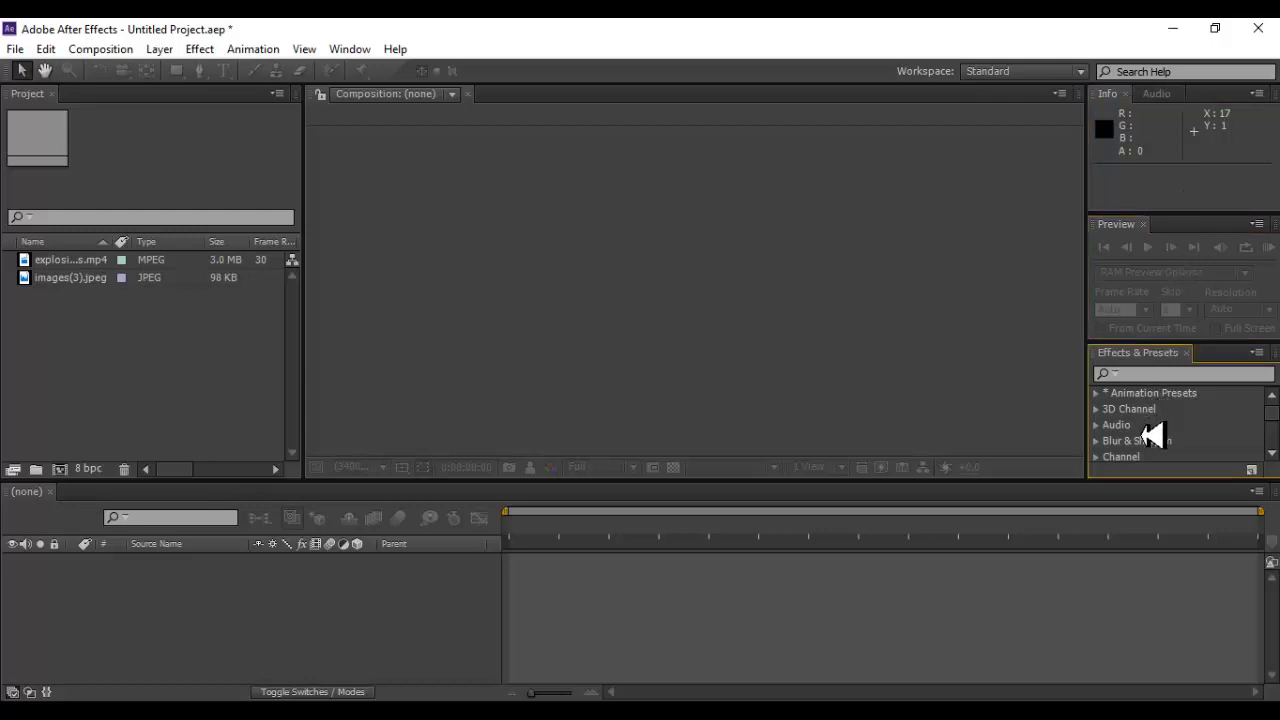
{"action": "left_click", "coordinate": [843, 611]}
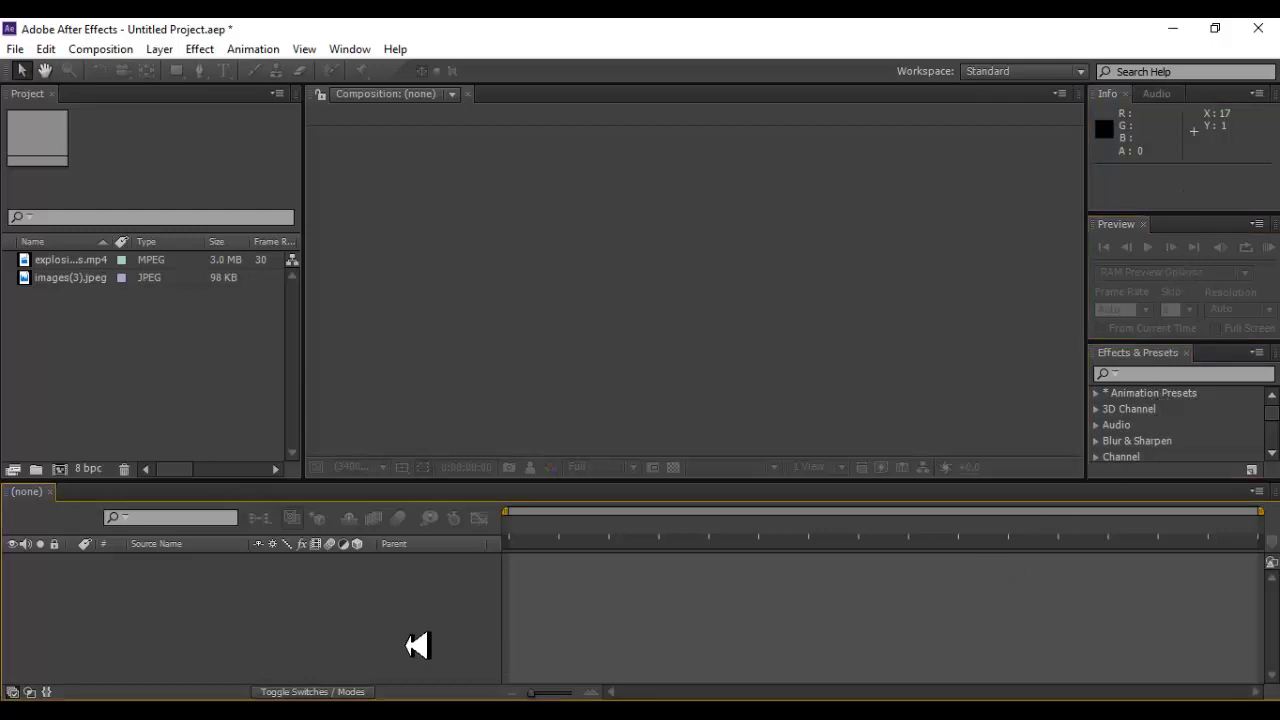
{"action": "left_click", "coordinate": [430, 397]}
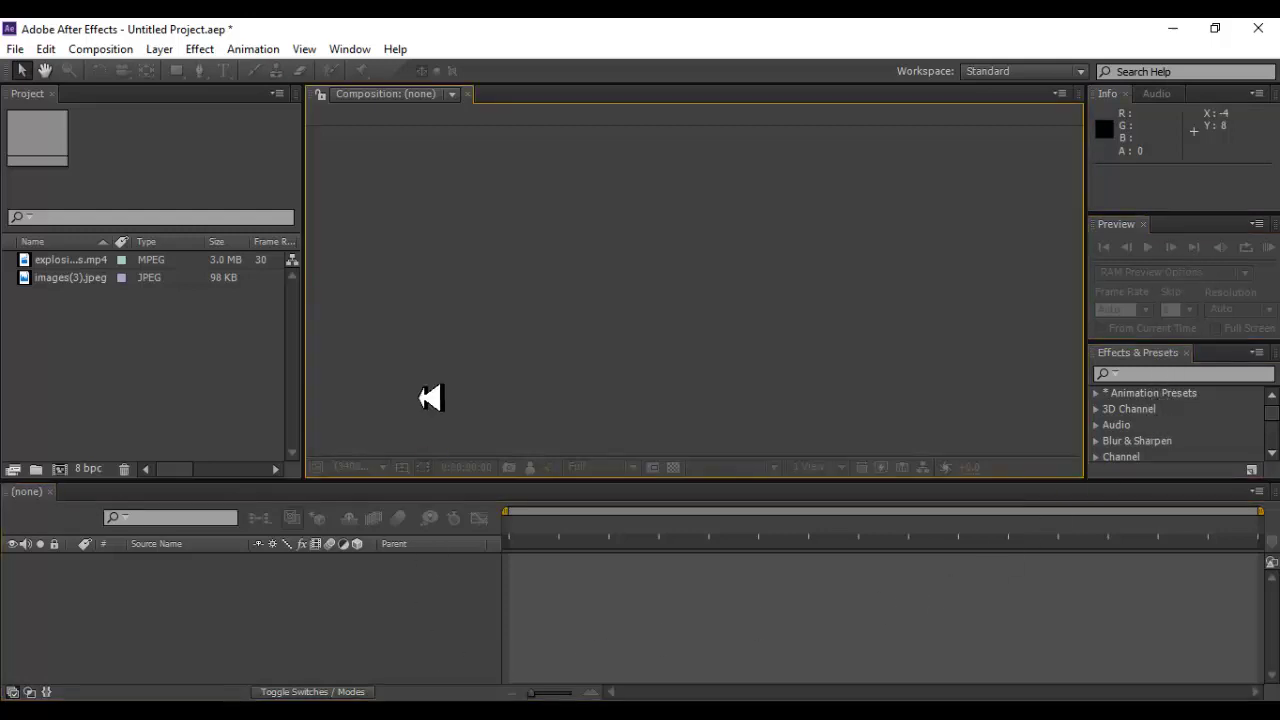
{"action": "left_click", "coordinate": [186, 349]}
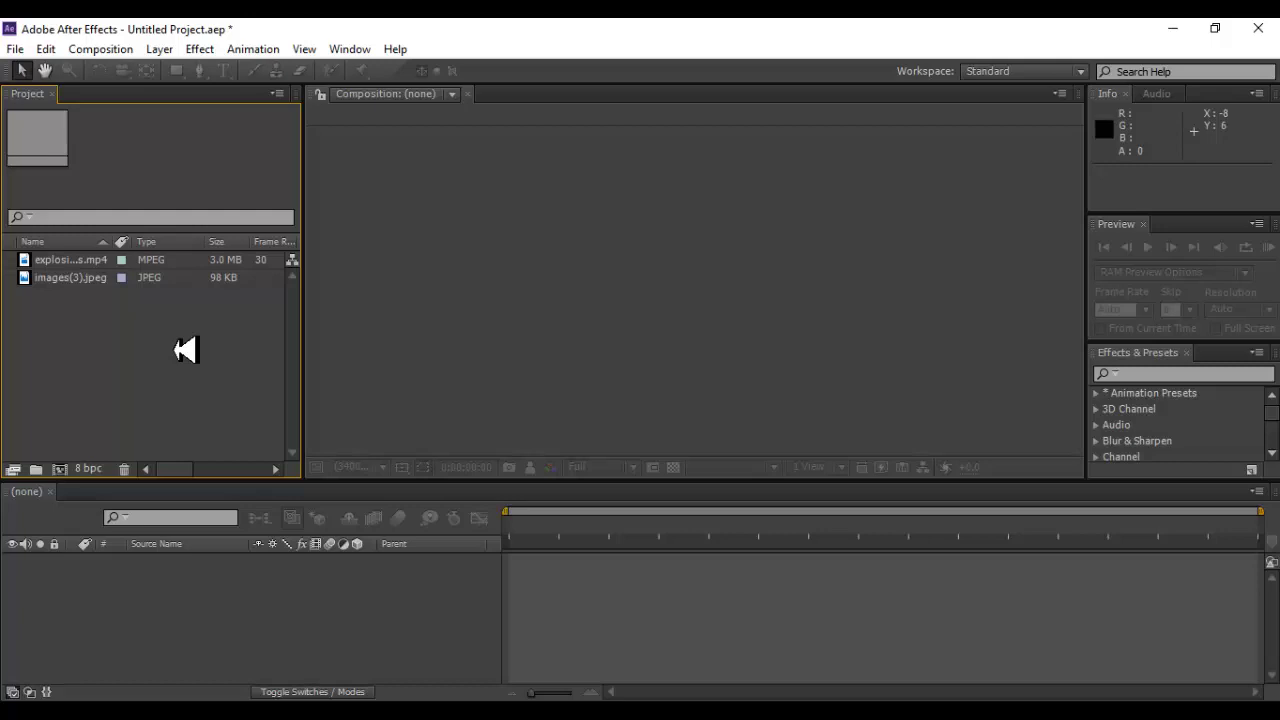
- Make a composition from the explosion .mp4 and scrub to around 20 seconds
{"action": "left_click_drag", "start_coordinate": [70, 259], "coordinate": [60, 468]}
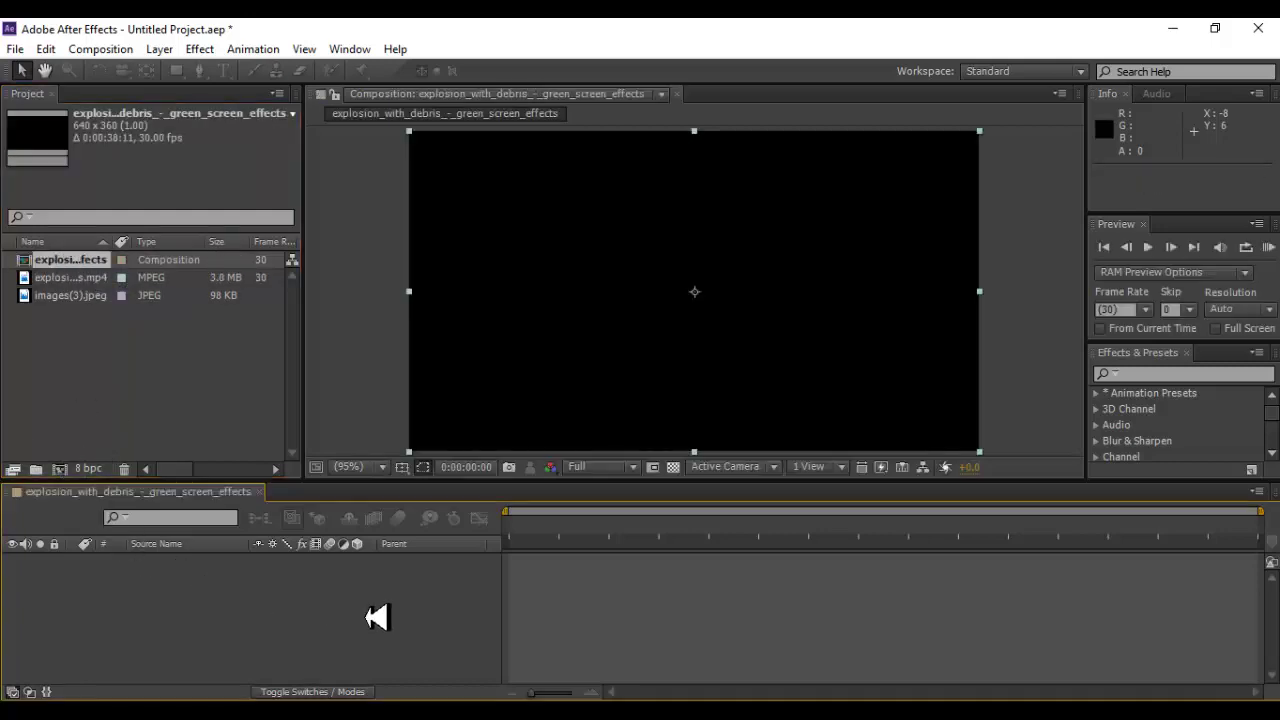
{"action": "left_click", "coordinate": [900, 530]}
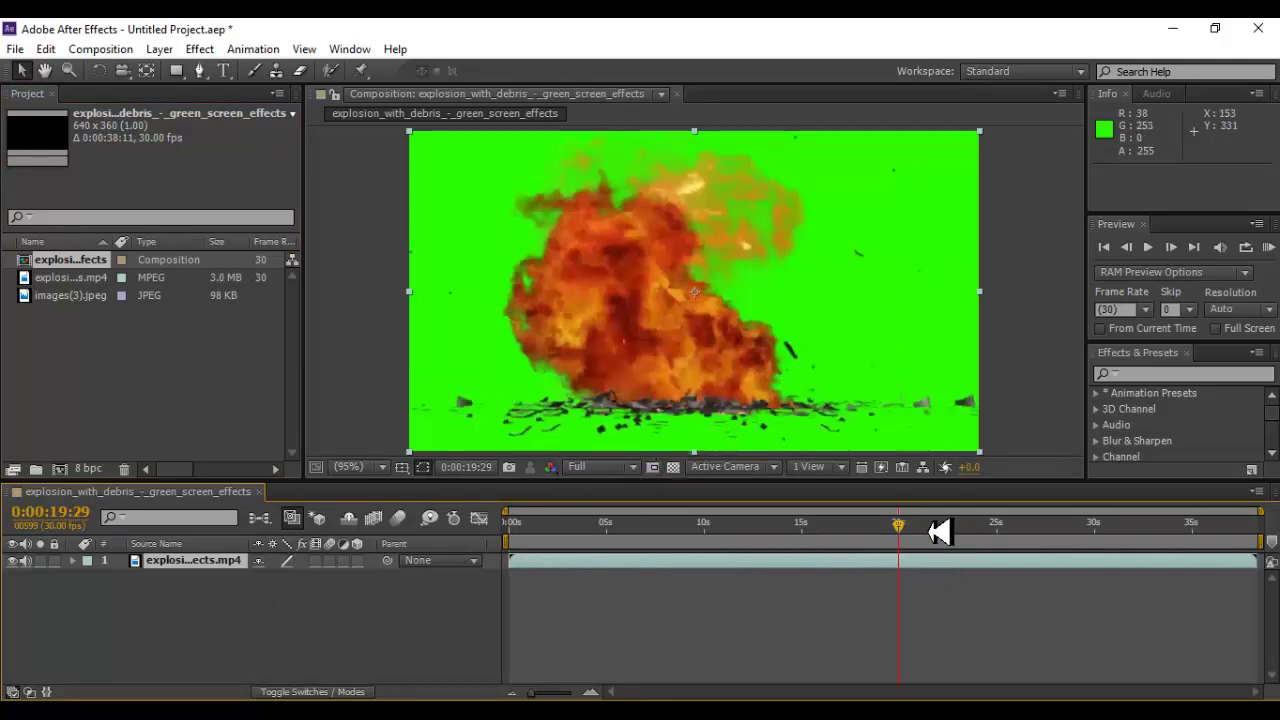
{"action": "left_click_drag", "start_coordinate": [929, 532], "coordinate": [927, 527]}
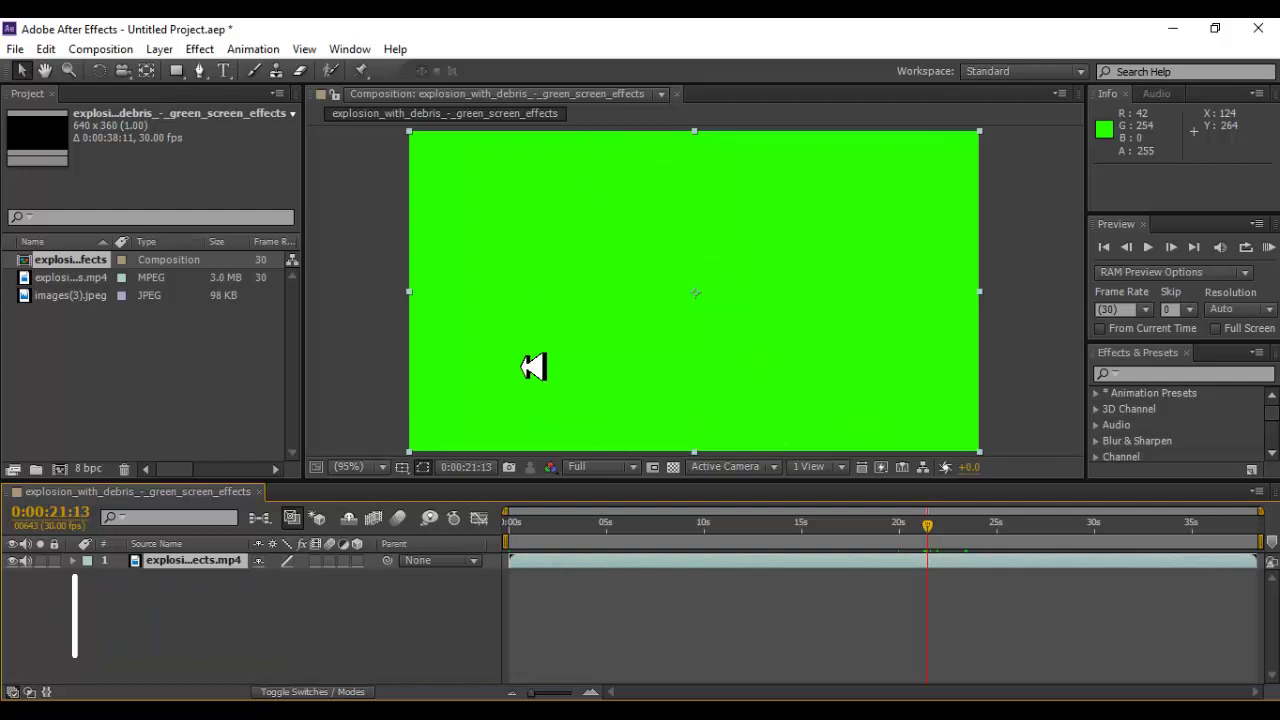
- Lower the viewer/timeline divider to enlarge the composition preview
{"action": "left_click_drag", "start_coordinate": [541, 480], "coordinate": [537, 530]}
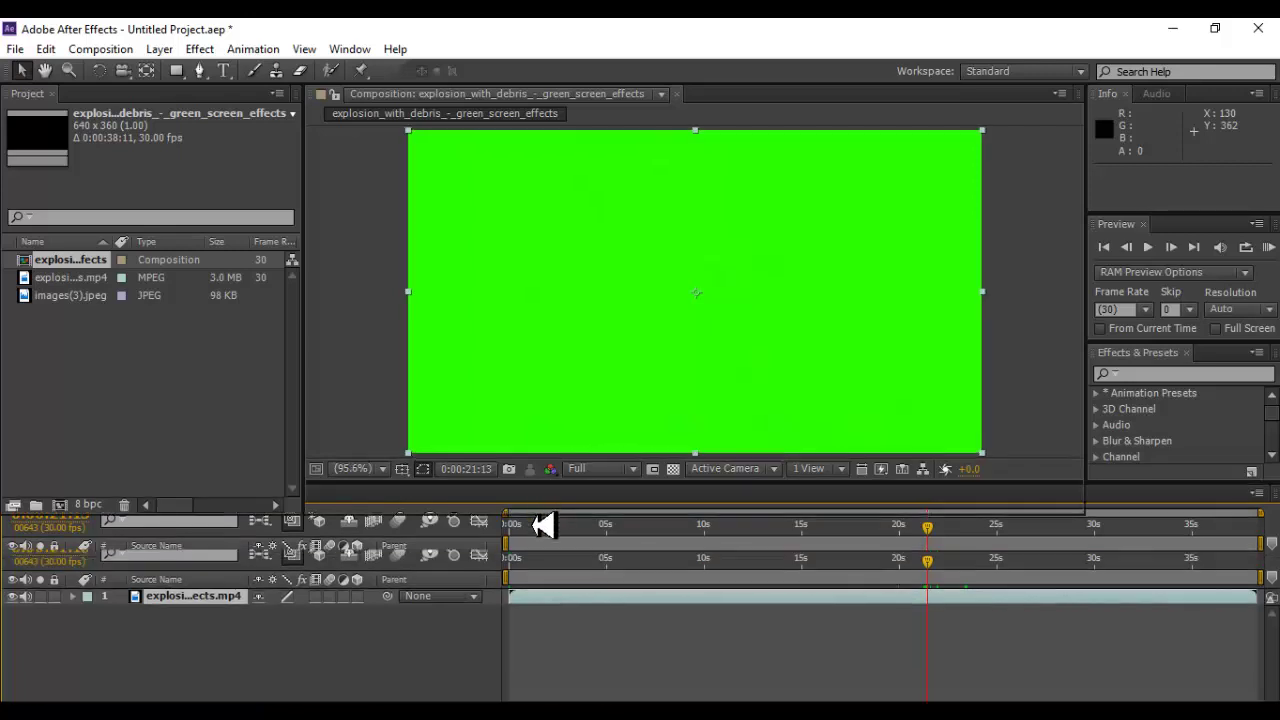
{"action": "left_click", "coordinate": [480, 363]}
{"action": "left_click", "coordinate": [358, 398]}
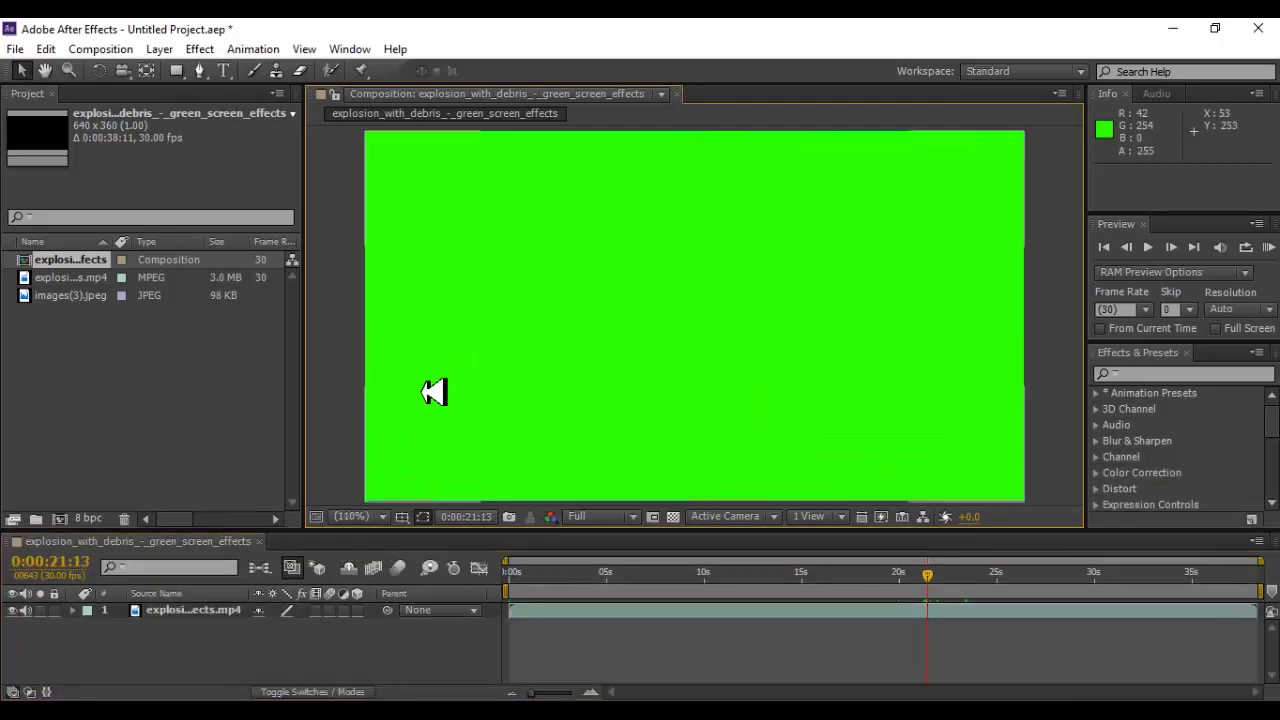
{"action": "left_click", "coordinate": [428, 391]}
{"action": "left_click", "coordinate": [348, 406]}
{"action": "left_click", "coordinate": [418, 402]}
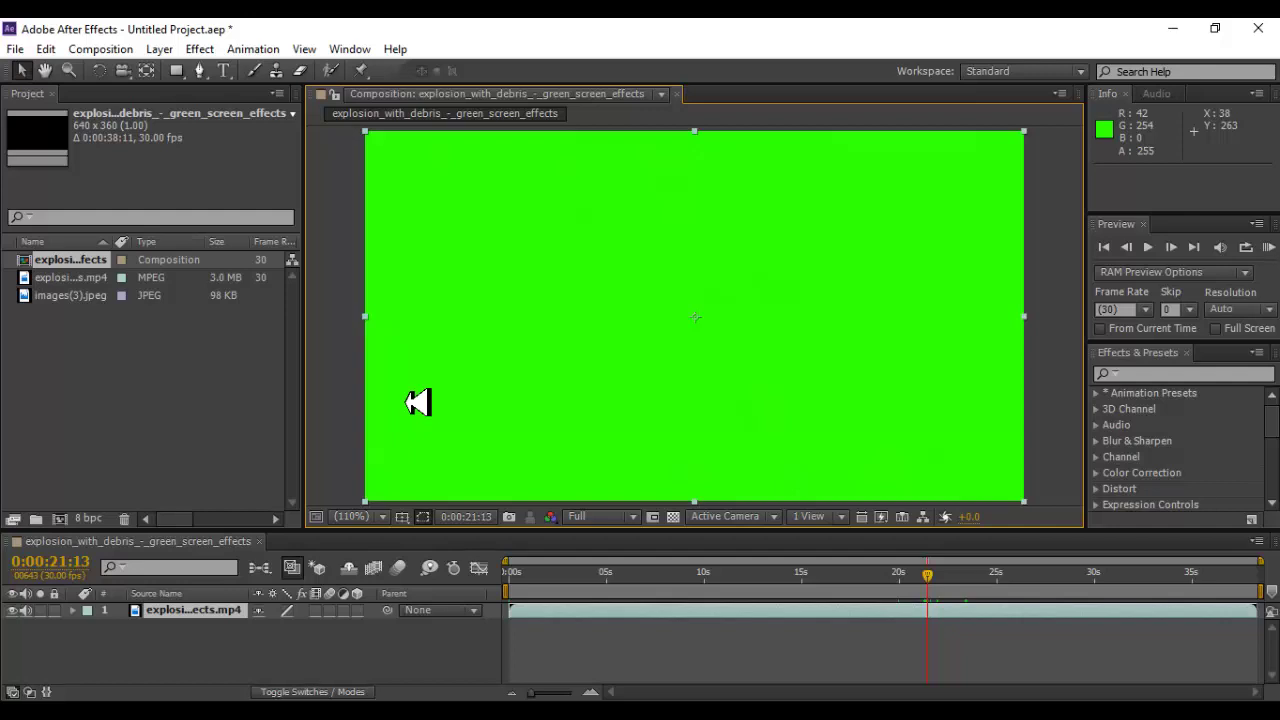
- Select the explosion layer (layer 1) in the Timeline for removal
{"action": "left_click", "coordinate": [277, 446]}
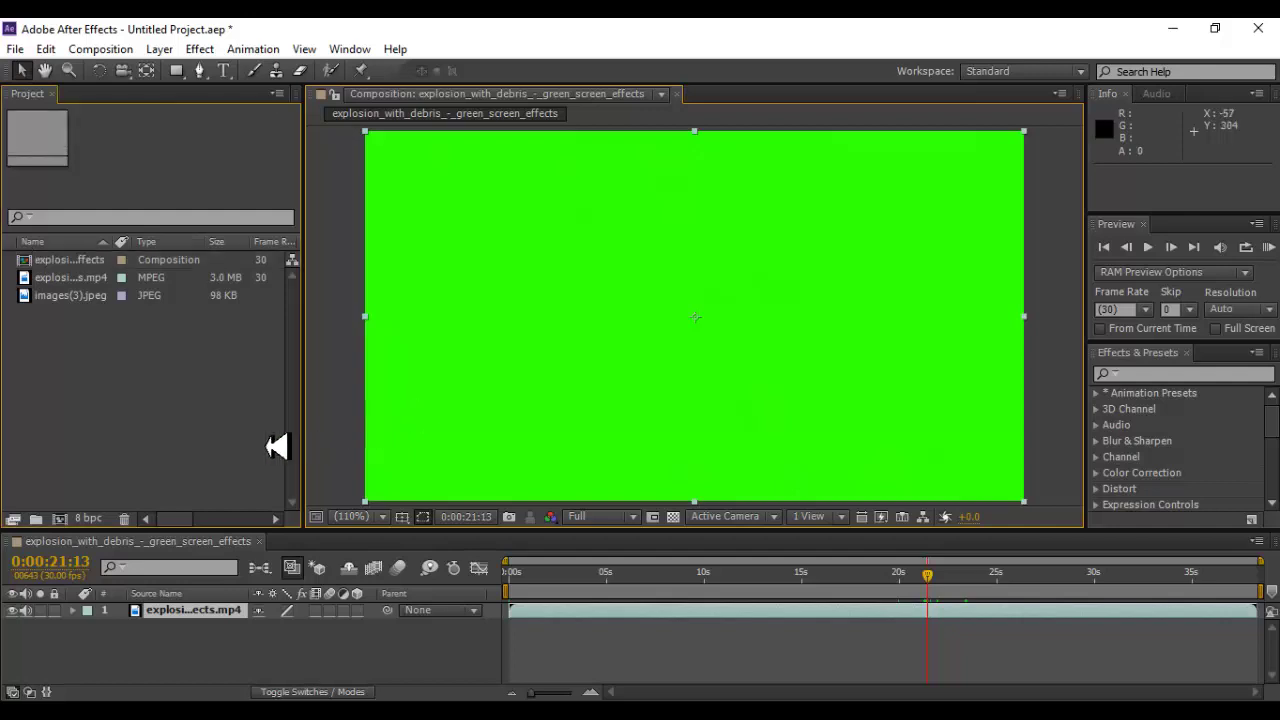
{"action": "left_click", "coordinate": [196, 610]}
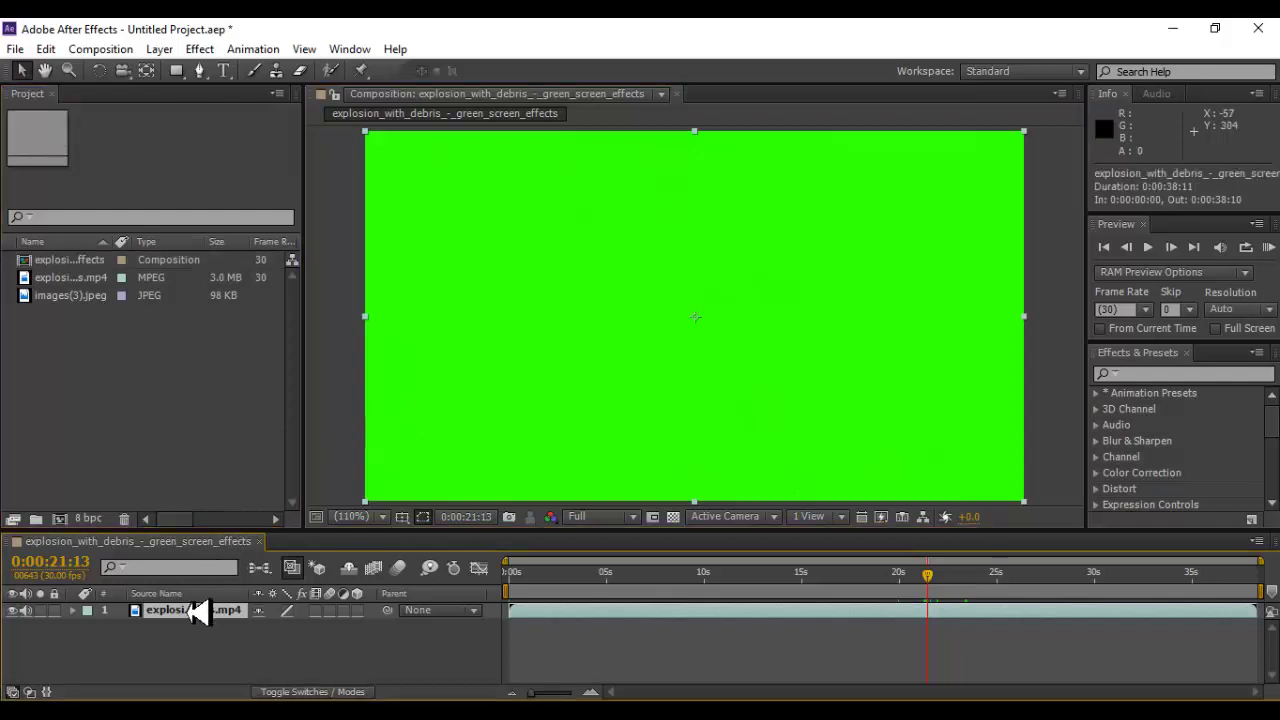
{"action": "left_click", "coordinate": [224, 665]}
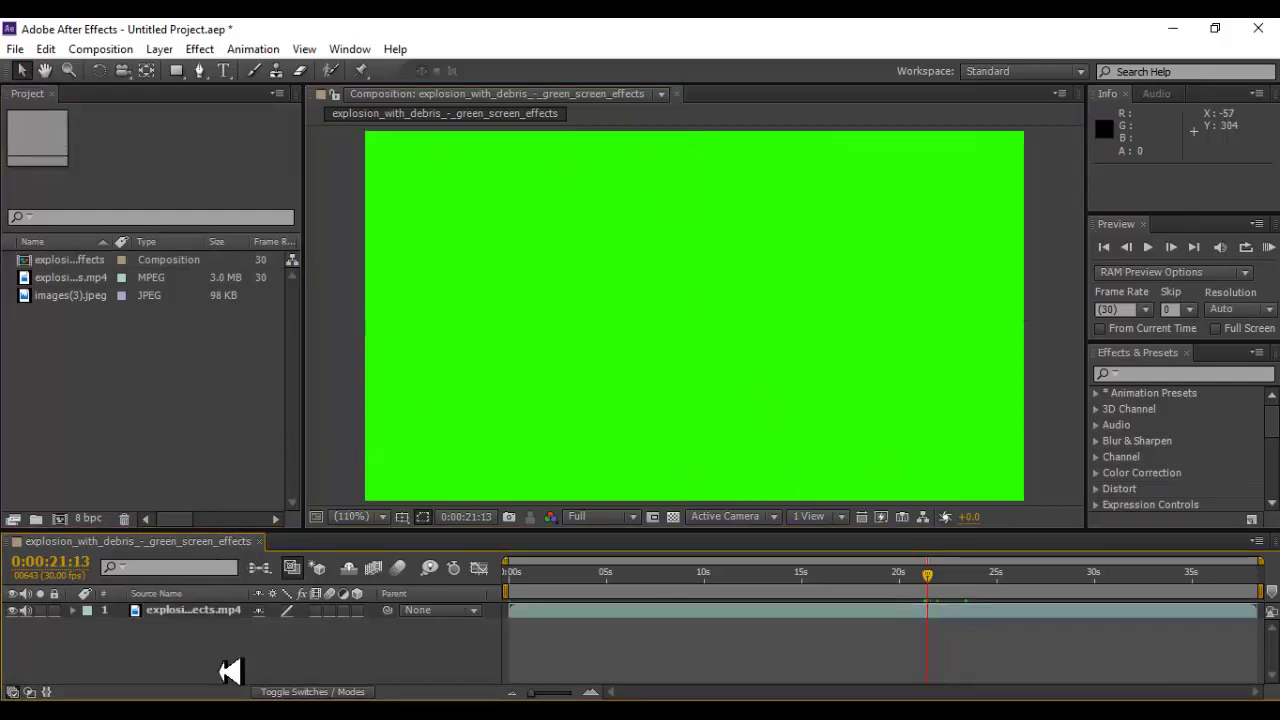
{"action": "left_click", "coordinate": [204, 611]}
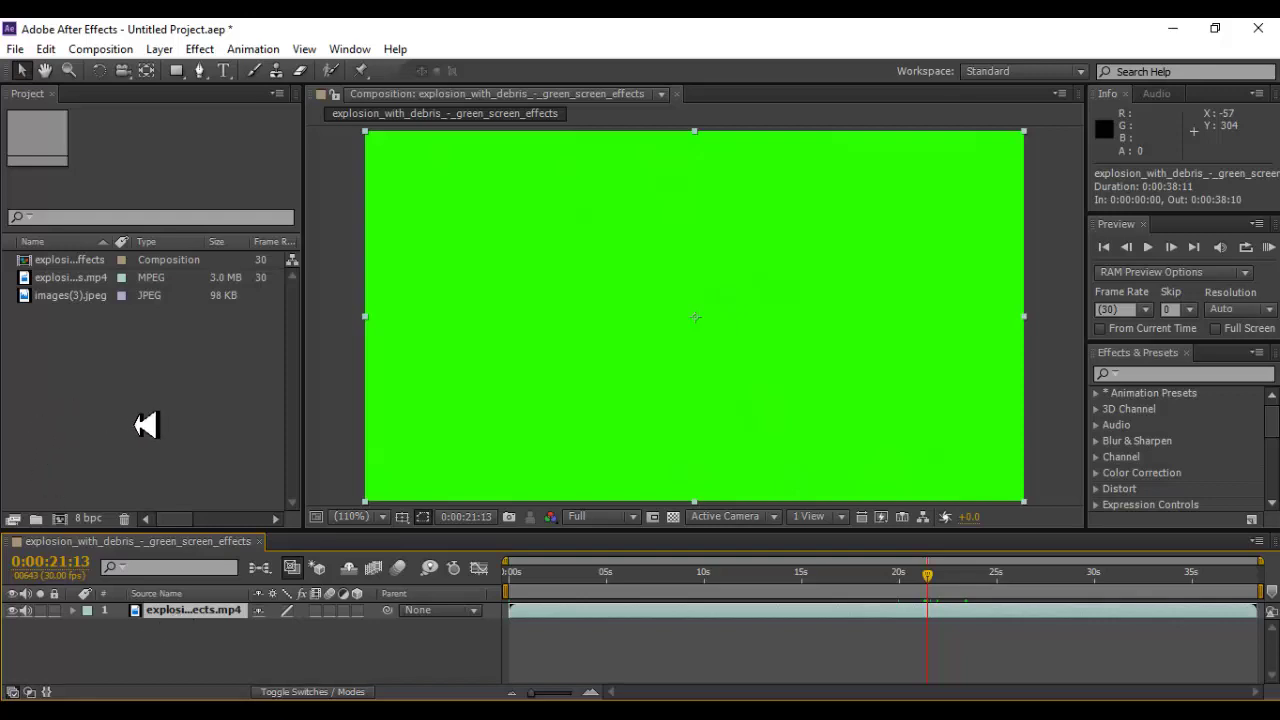
{"action": "left_click", "coordinate": [144, 424]}
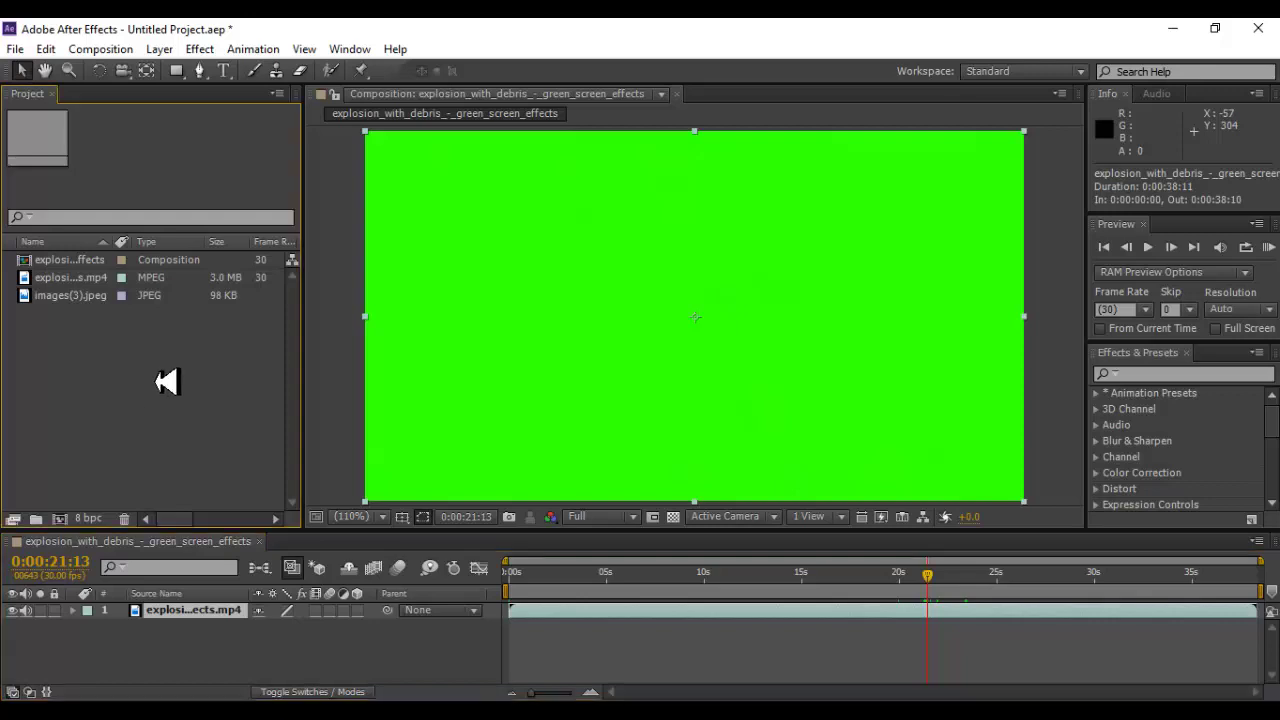
{"action": "left_click", "coordinate": [210, 612]}
- Delete the explosion layer and composition, then create a new 1920×1080 Comp 1
{"action": "key", "text": "Delete"}
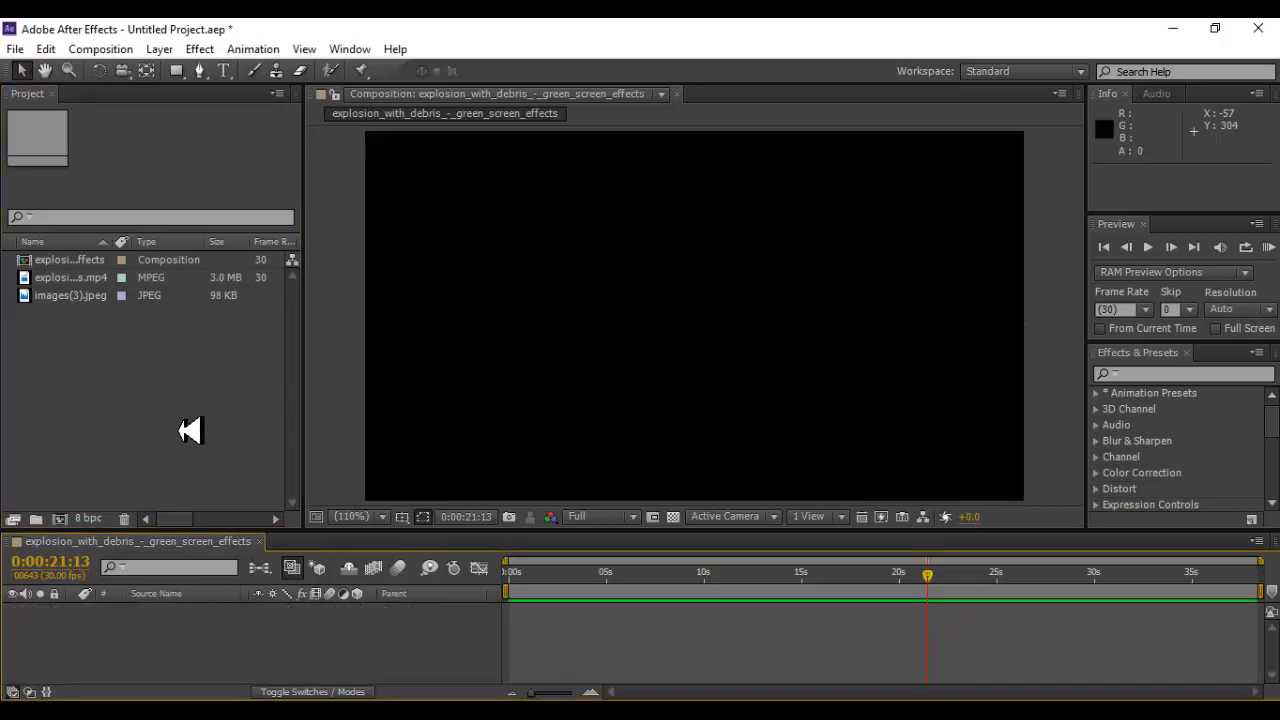
{"action": "left_click", "coordinate": [190, 430]}
{"action": "left_click", "coordinate": [68, 259]}
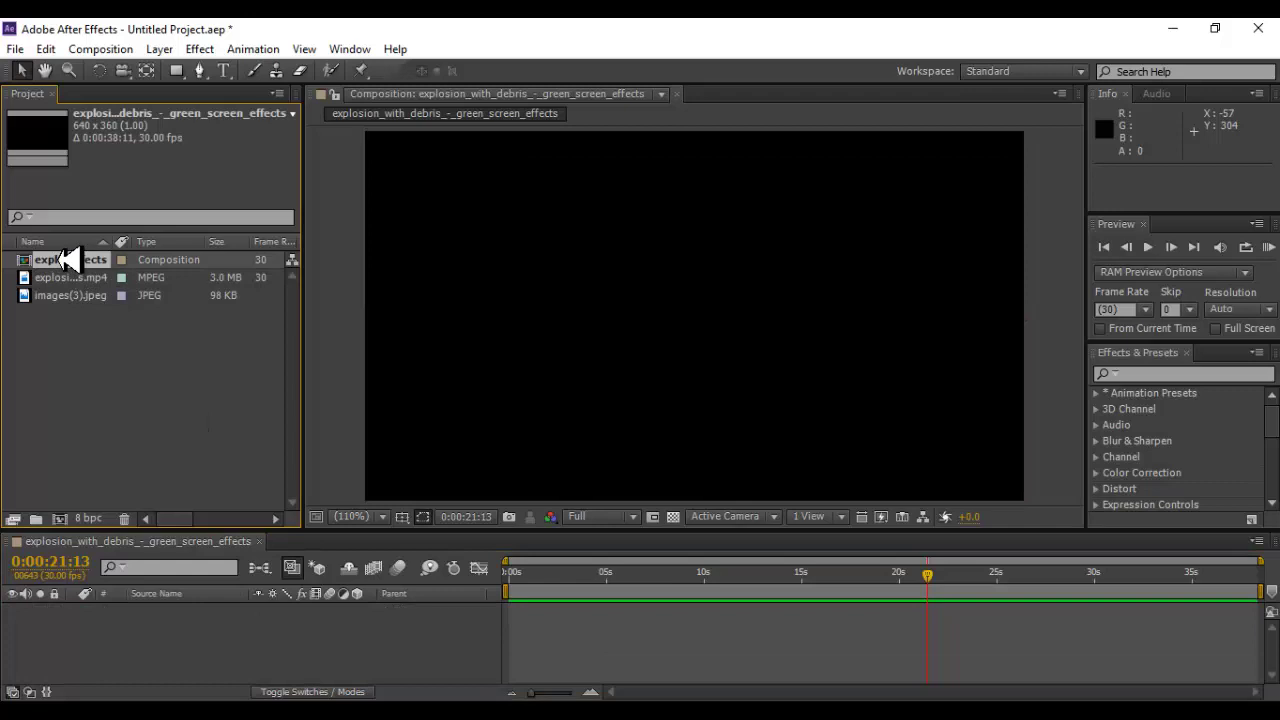
{"action": "key", "text": "Delete"}
{"action": "left_click", "coordinate": [106, 49]}
{"action": "left_click", "coordinate": [110, 70]}
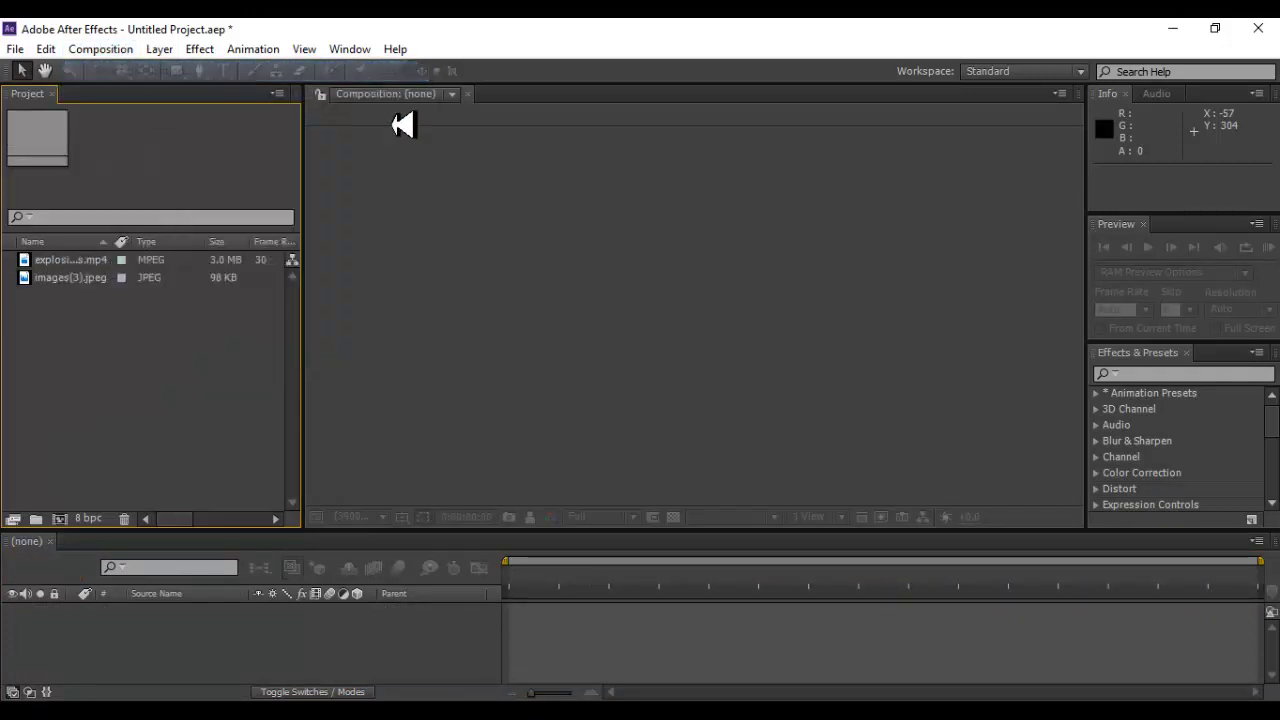
{"action": "left_click", "coordinate": [430, 510]}
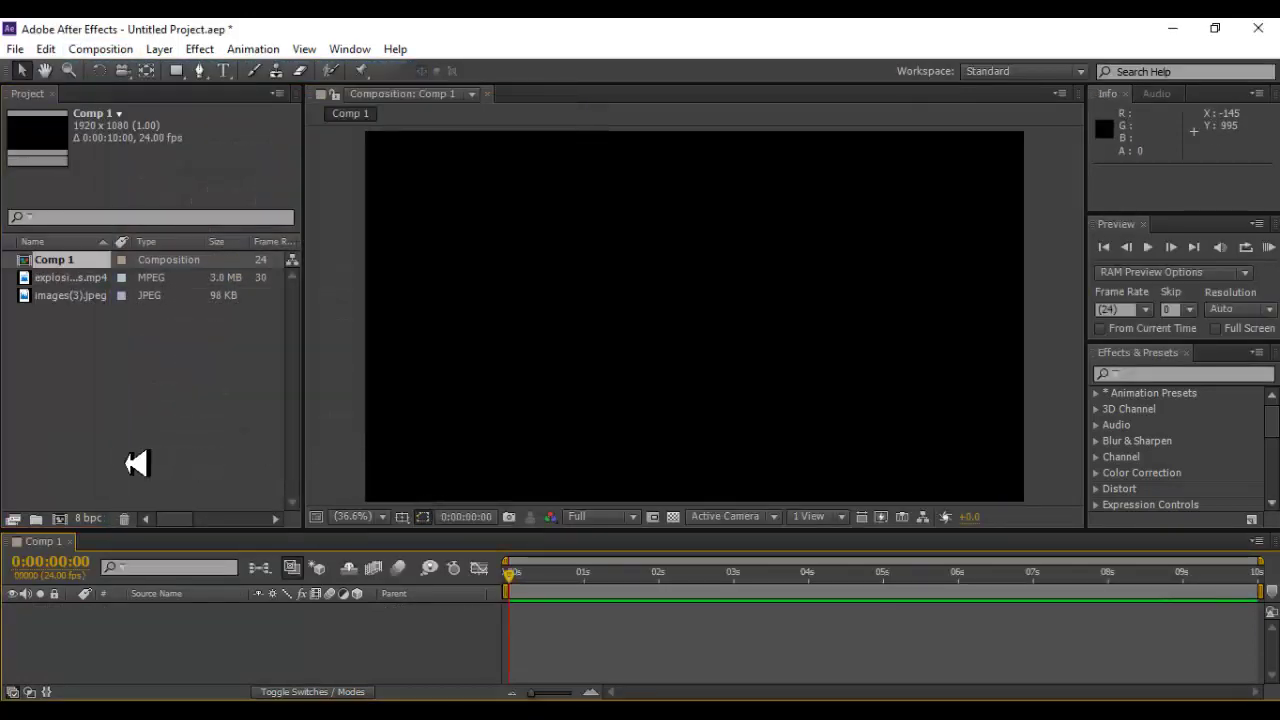
- Add images(3).jpeg to Comp 1 and fit it to fill the frame
{"action": "left_click", "coordinate": [135, 463]}
{"action": "left_click", "coordinate": [80, 278]}
{"action": "left_click", "coordinate": [78, 293]}
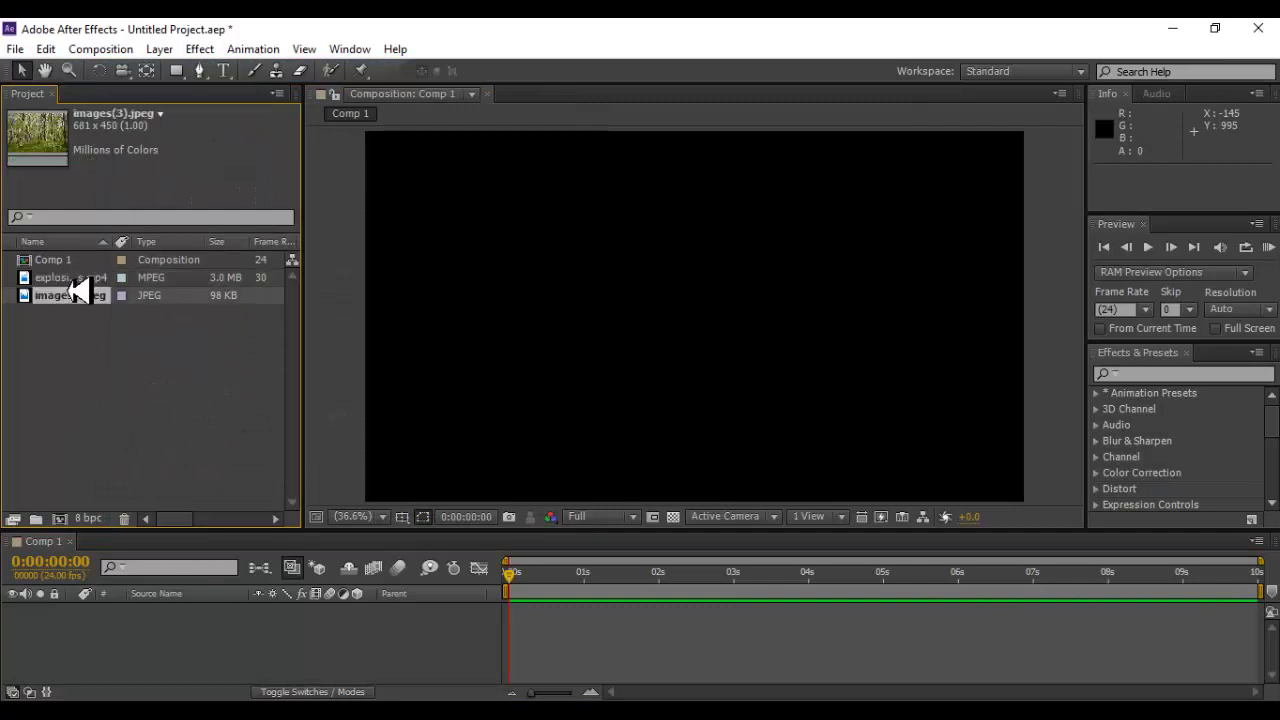
{"action": "left_click_drag", "start_coordinate": [78, 290], "coordinate": [123, 623]}
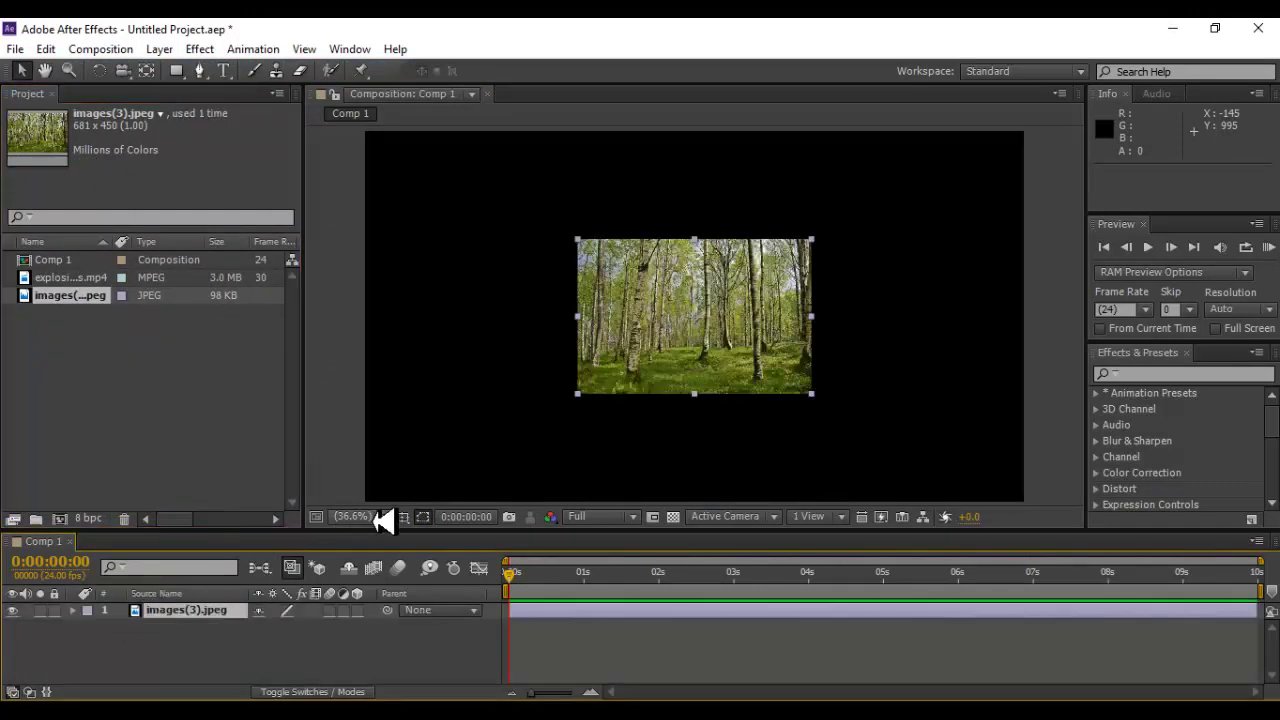
{"action": "left_click_drag", "start_coordinate": [391, 525], "coordinate": [420, 461]}
{"action": "key", "text": "ctrl+alt+f"}
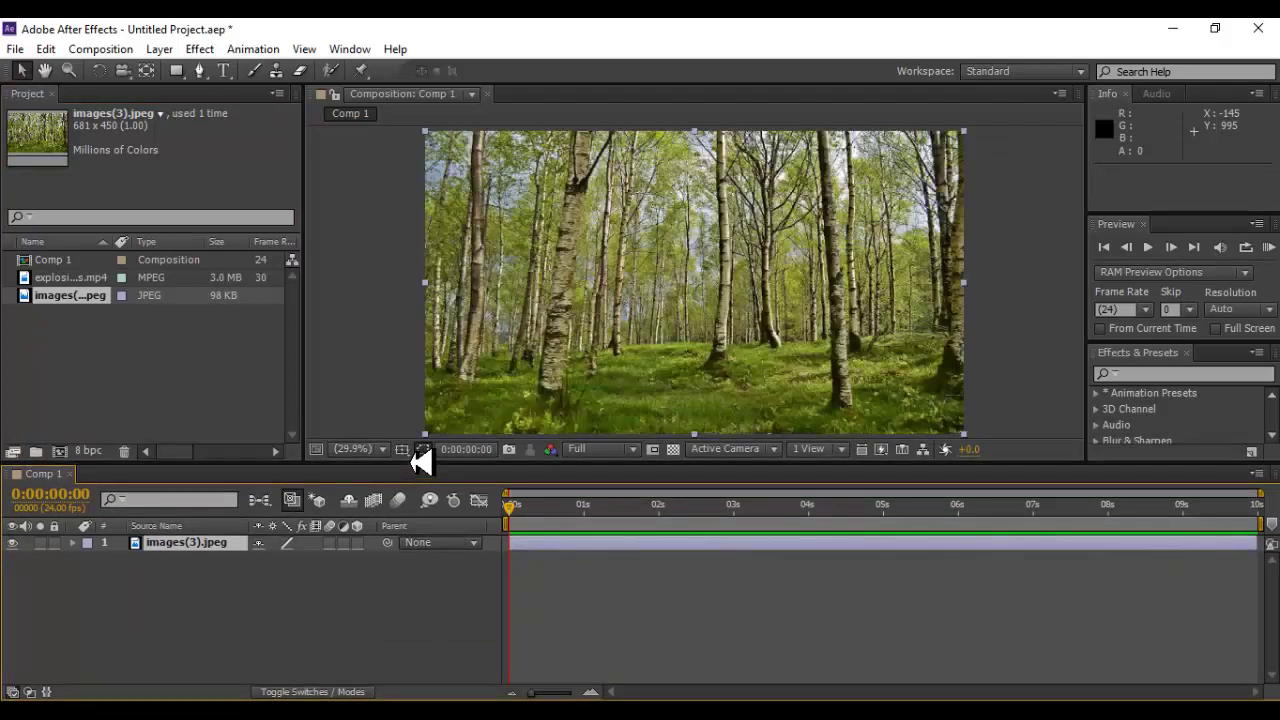
{"action": "left_click", "coordinate": [1006, 352]}
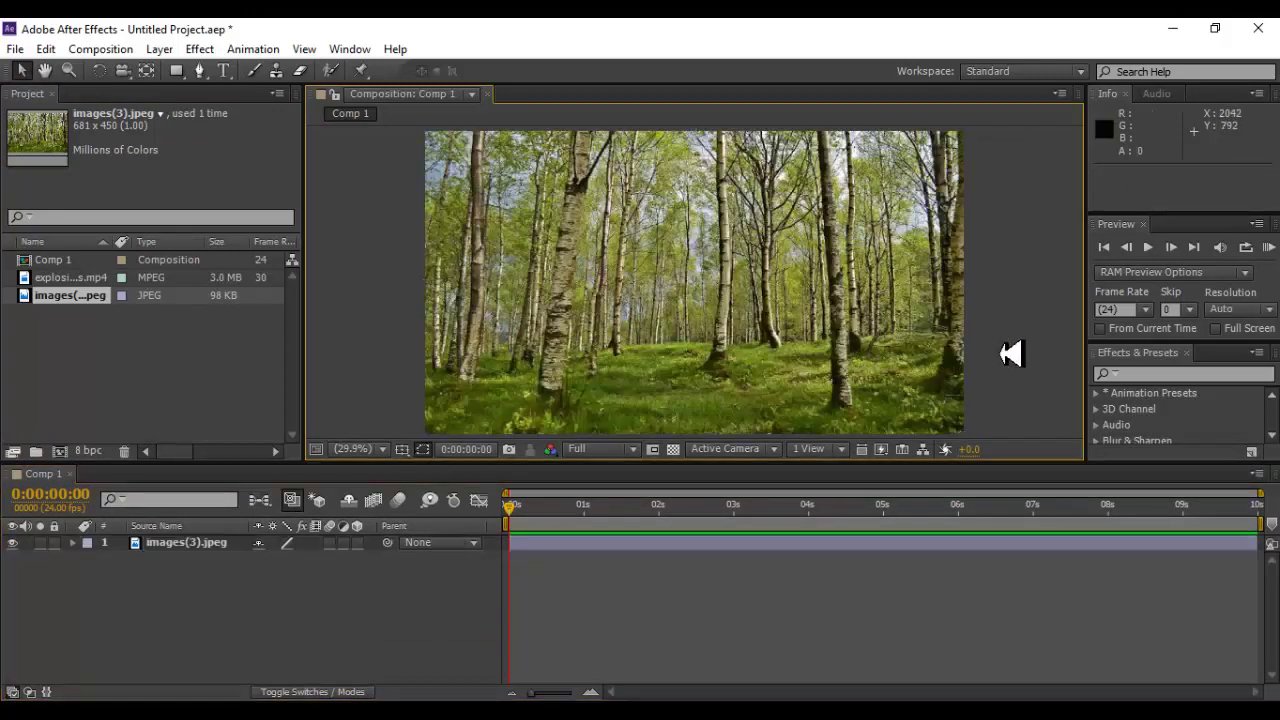
{"action": "left_click", "coordinate": [102, 378]}
{"action": "left_click", "coordinate": [90, 278]}
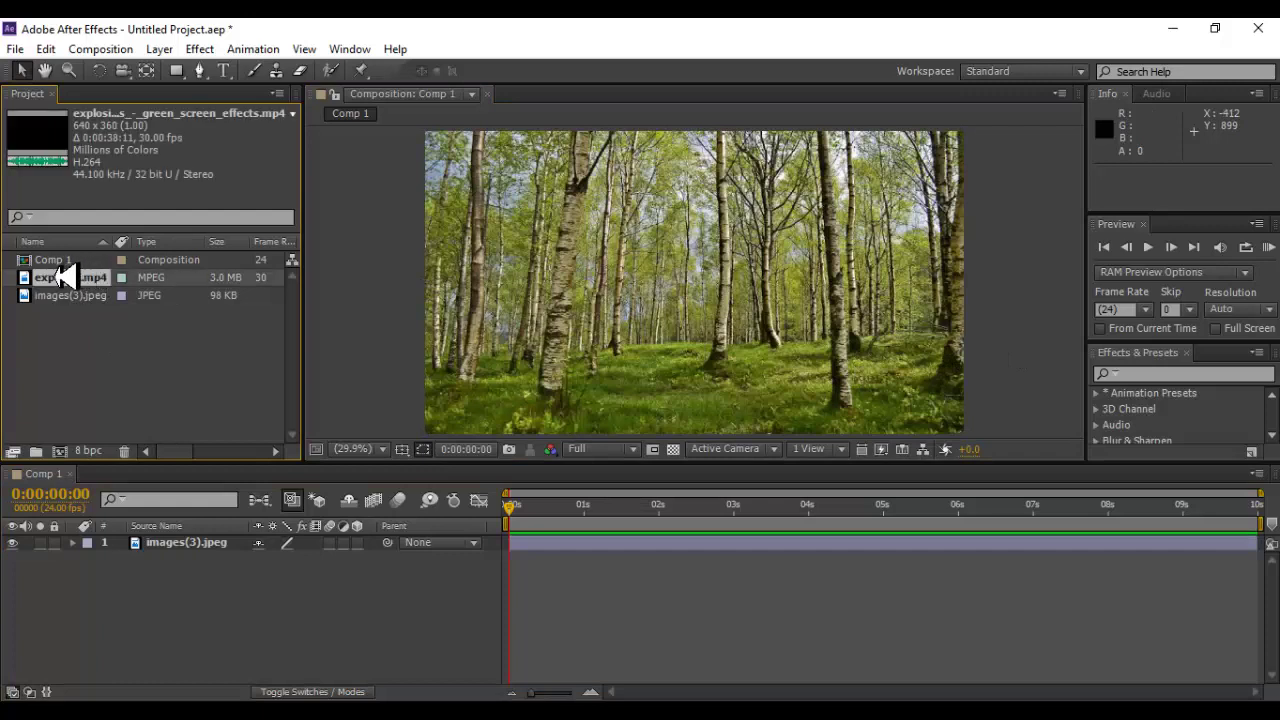
- Place the explosion video above the forest layer and fit it to the comp
{"action": "left_click_drag", "start_coordinate": [68, 278], "coordinate": [185, 535]}
{"action": "left_click_drag", "start_coordinate": [185, 535], "coordinate": [183, 540]}
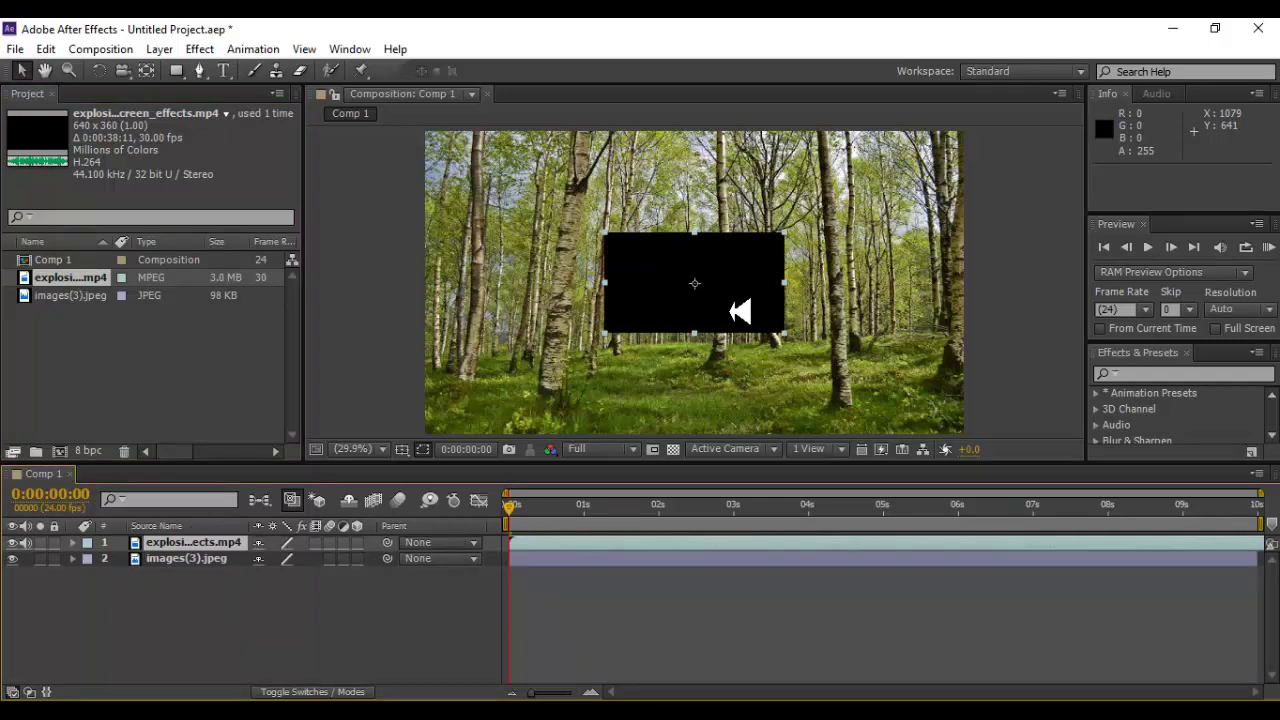
{"action": "key", "text": "ctrl+alt+f"}
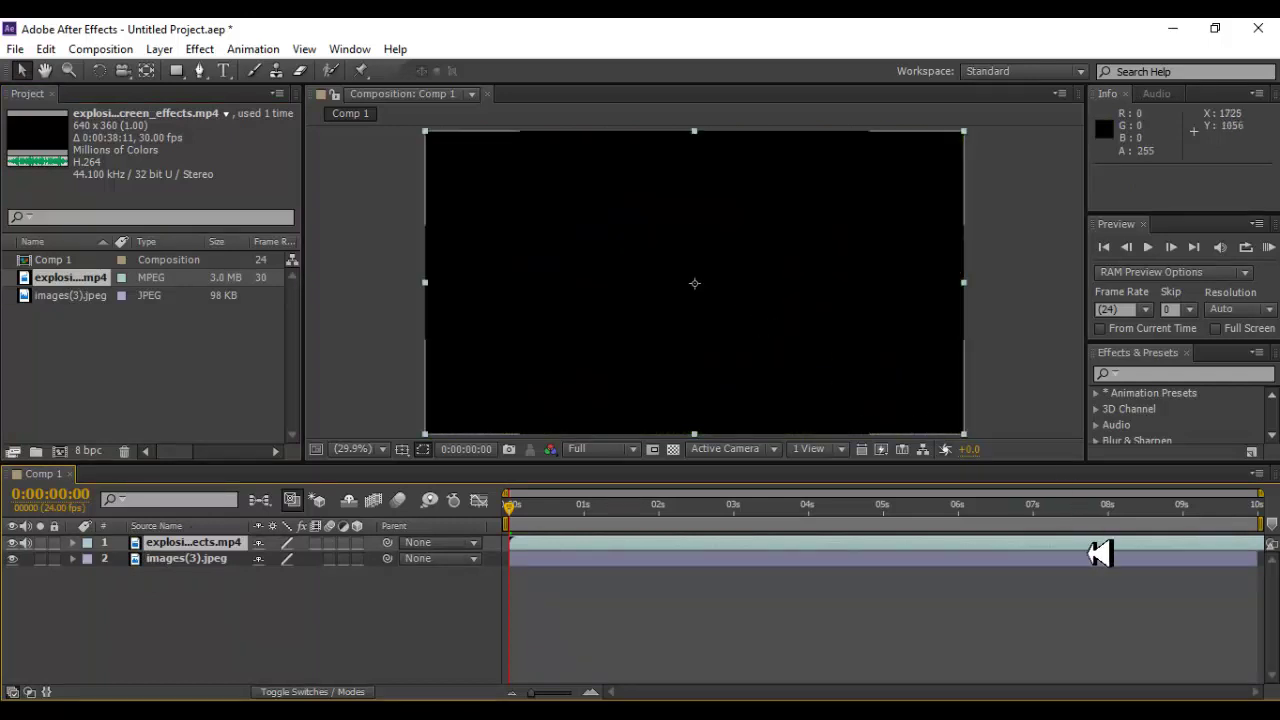
- Shift the explosion earlier in time and trim its out point to about 0:00:03:12
{"action": "left_click_drag", "start_coordinate": [1100, 553], "coordinate": [585, 547]}
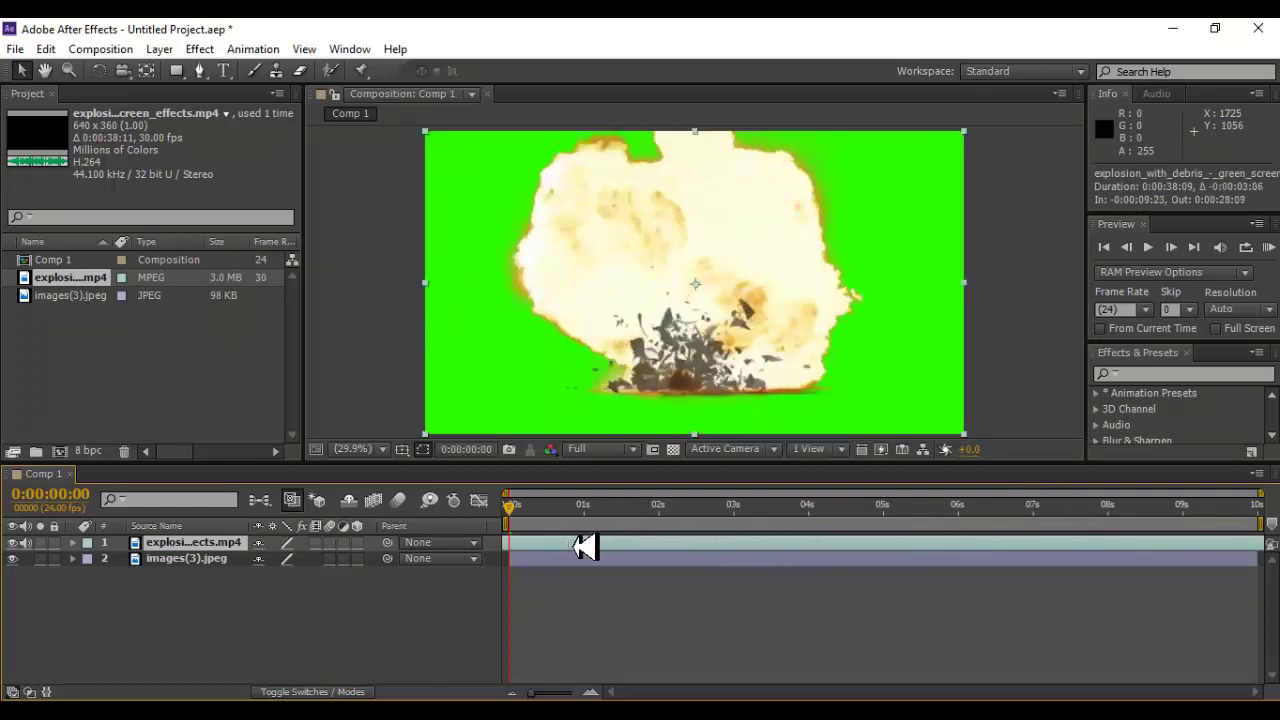
{"action": "mouse_move", "coordinate": [585, 547]}
{"action": "left_mouse_down"}
{"action": "mouse_move", "coordinate": [623, 547]}
{"action": "mouse_move", "coordinate": [572, 542]}
{"action": "left_mouse_up"}
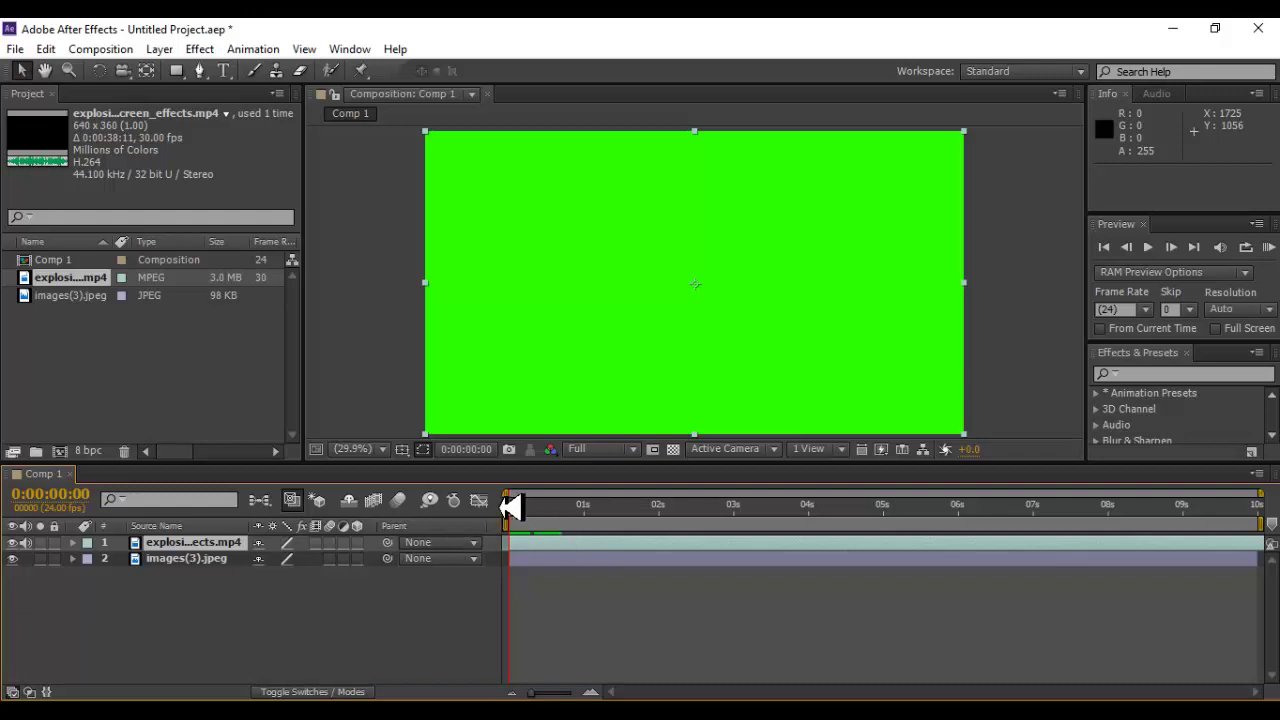
{"action": "mouse_move", "coordinate": [509, 505]}
{"action": "left_mouse_down"}
{"action": "mouse_move", "coordinate": [795, 535]}
{"action": "mouse_move", "coordinate": [783, 545]}
{"action": "left_mouse_up"}
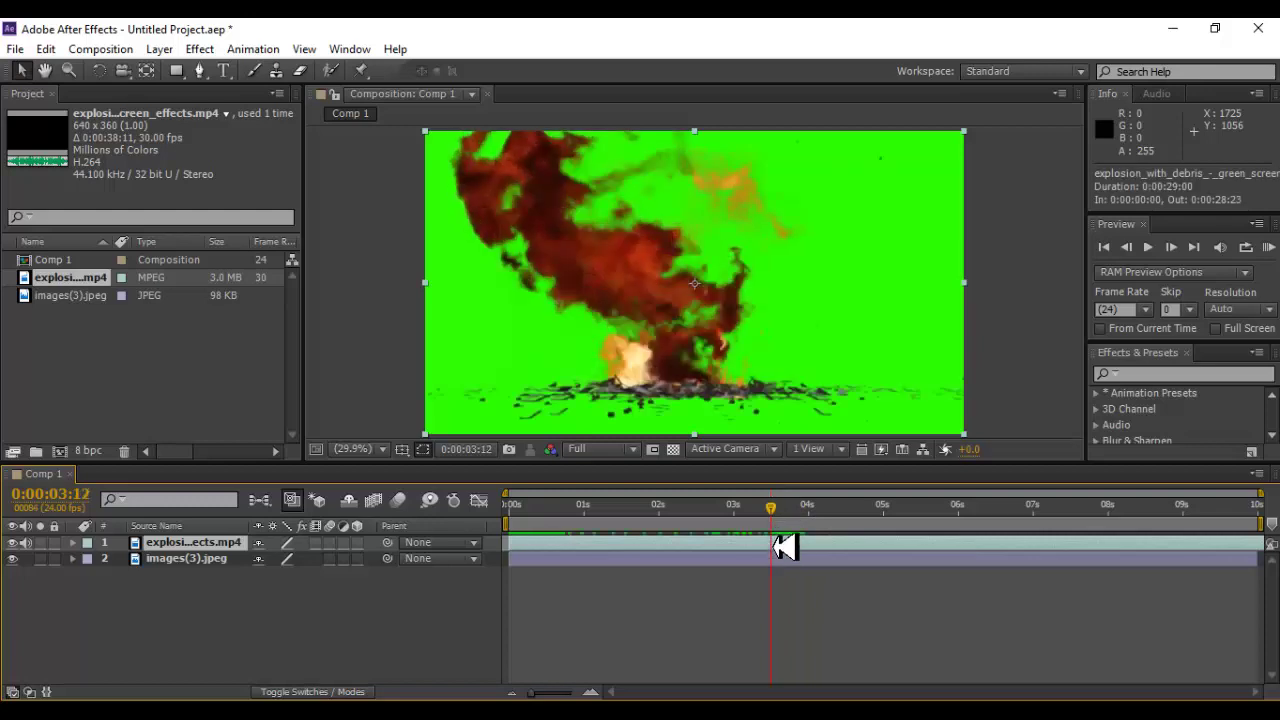
{"action": "left_click_drag", "start_coordinate": [783, 546], "coordinate": [783, 546]}
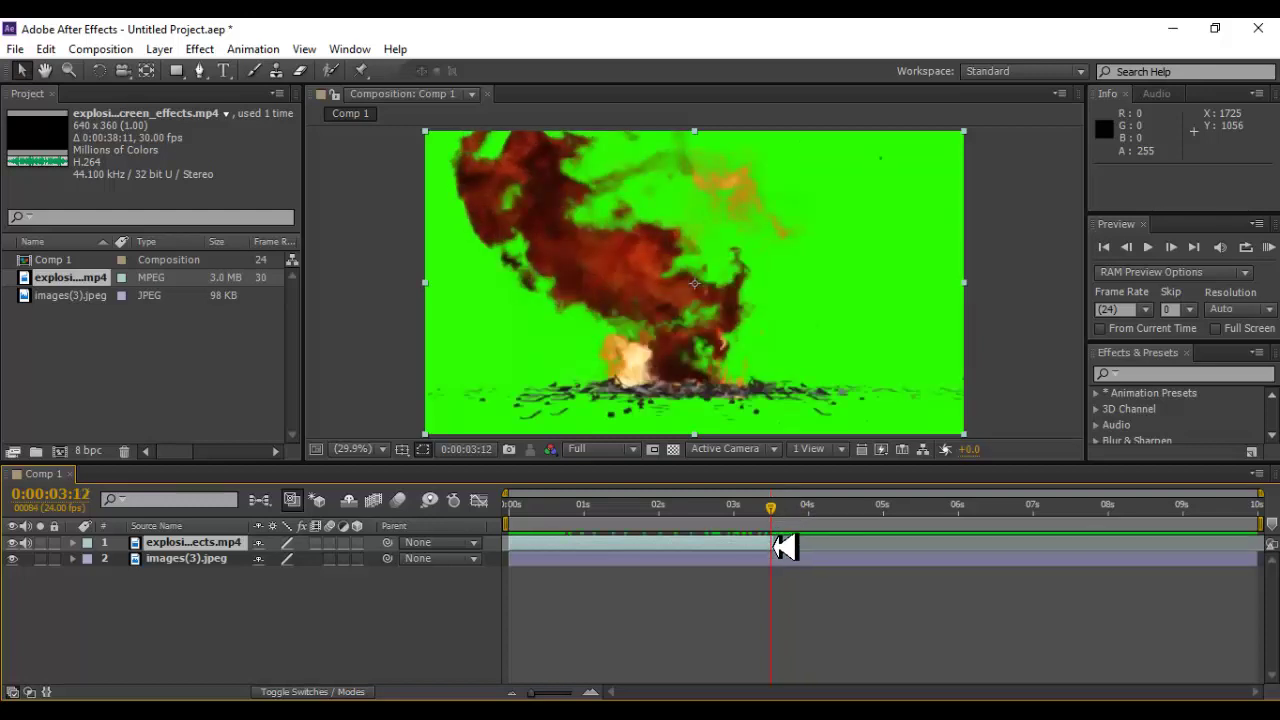
- Time-stretch the explosion layer with a 200 stretch factor
{"action": "right_click", "coordinate": [766, 546]}
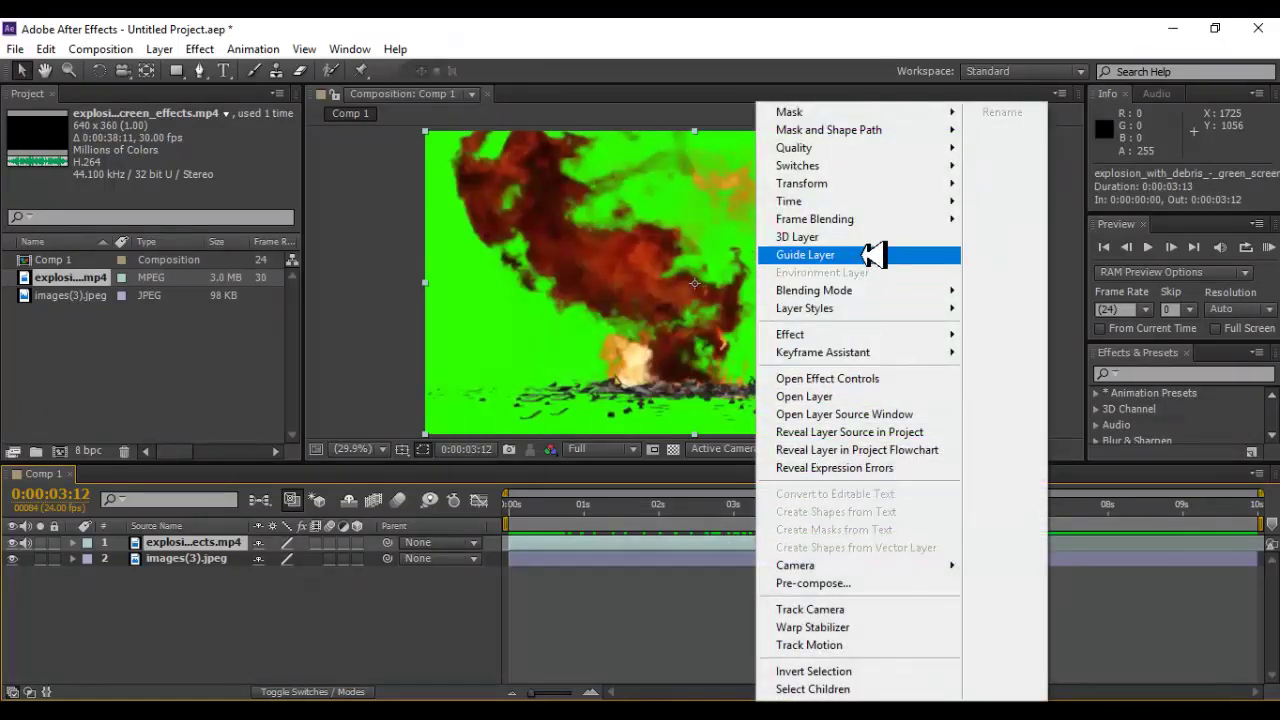
{"action": "mouse_move", "coordinate": [955, 201]}
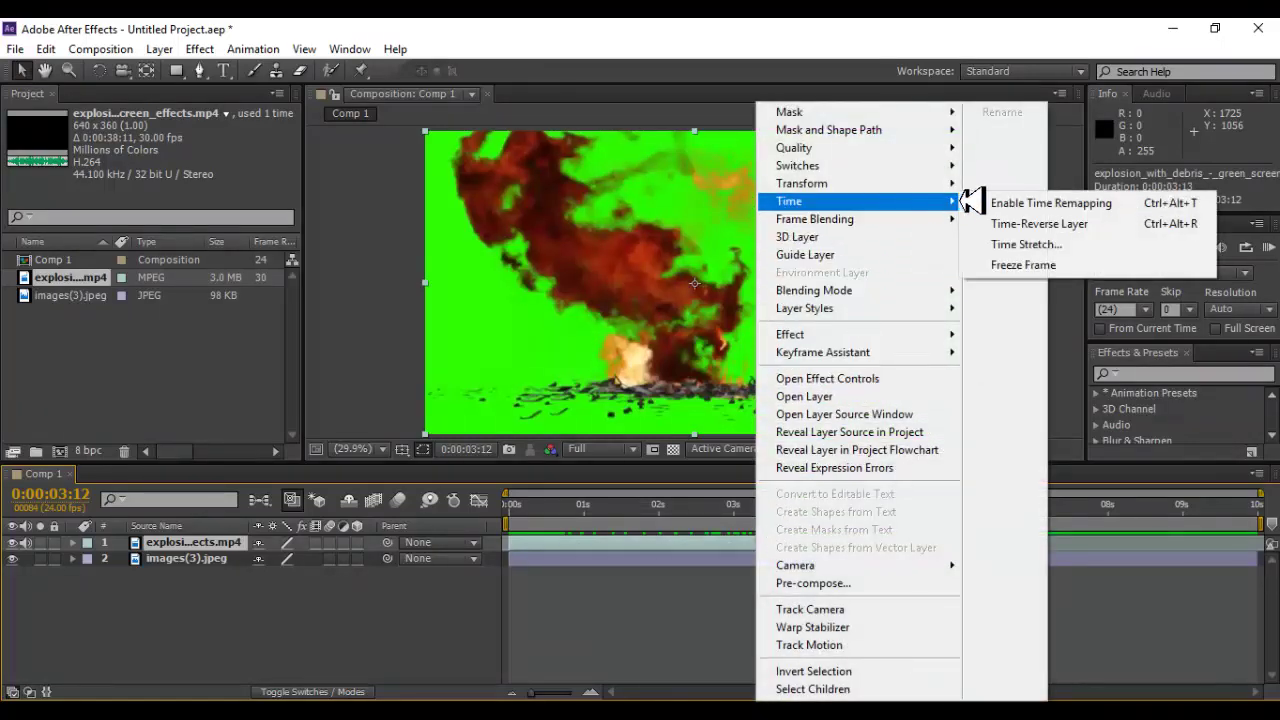
{"action": "left_click", "coordinate": [1034, 243]}
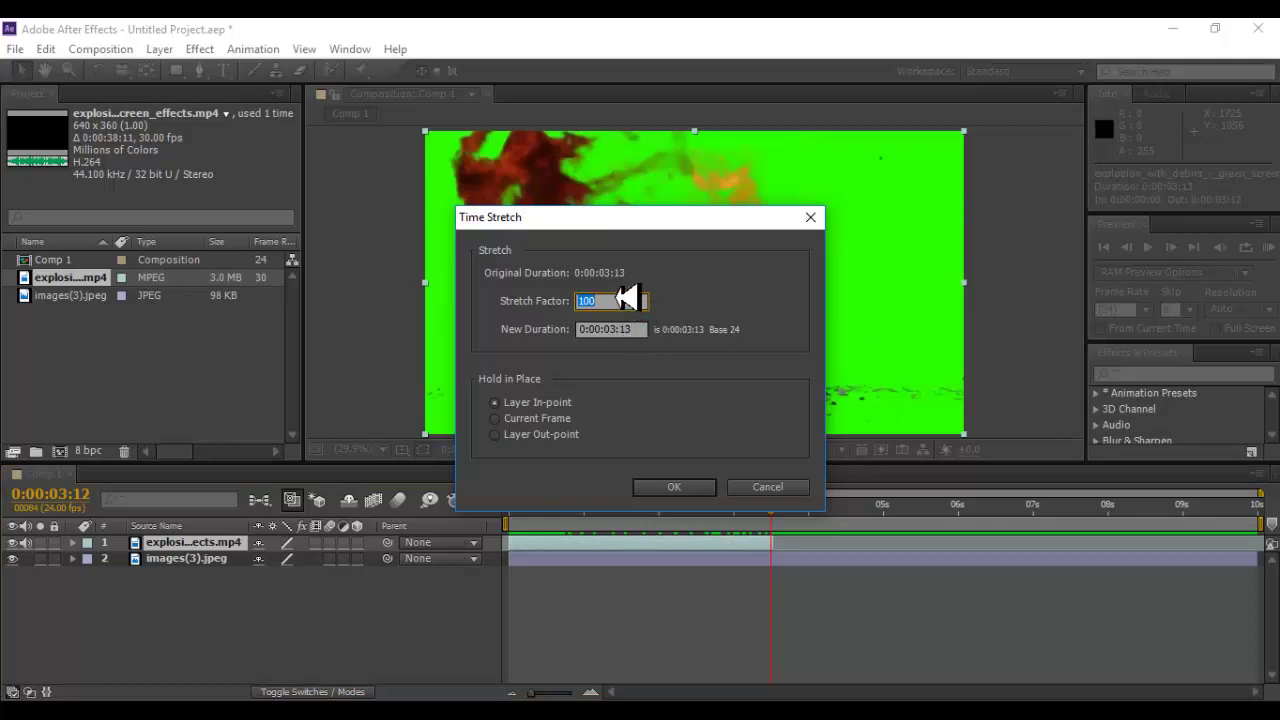
{"action": "type", "text": "200"}
{"action": "key", "text": "Return"}
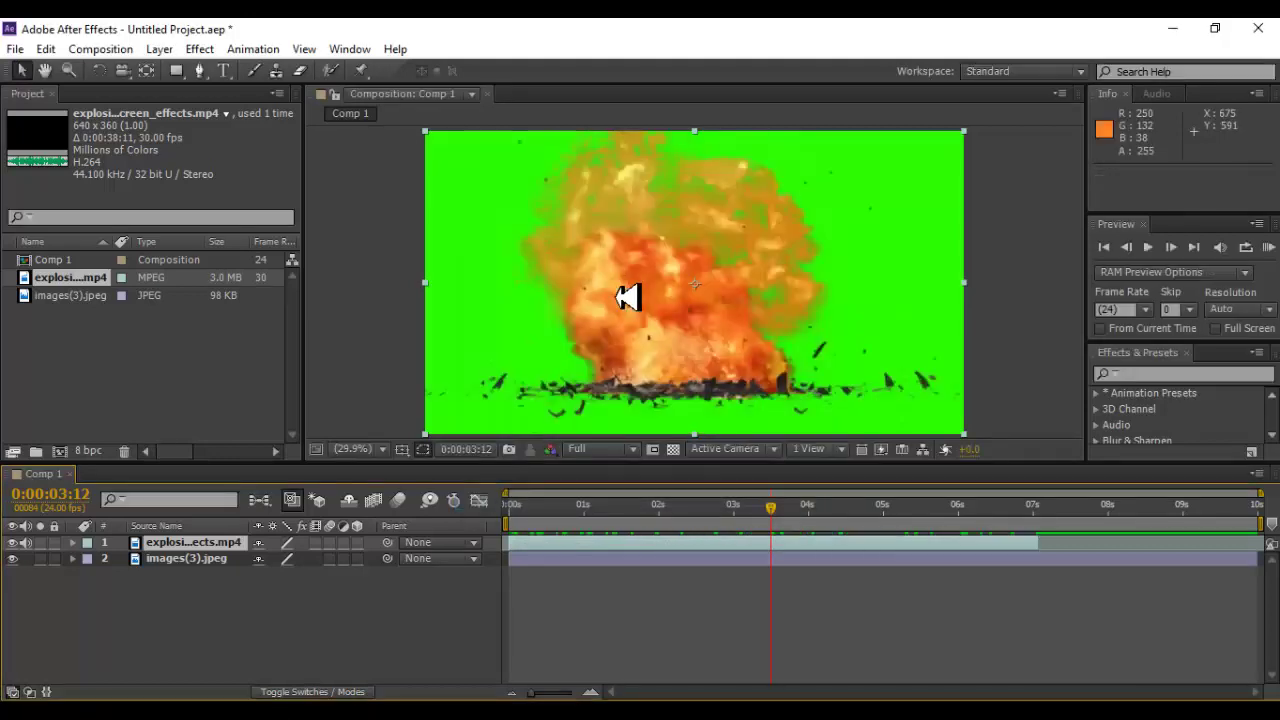
- Scrub back through the stretched explosion and play a preview
{"action": "left_click", "coordinate": [1034, 506]}
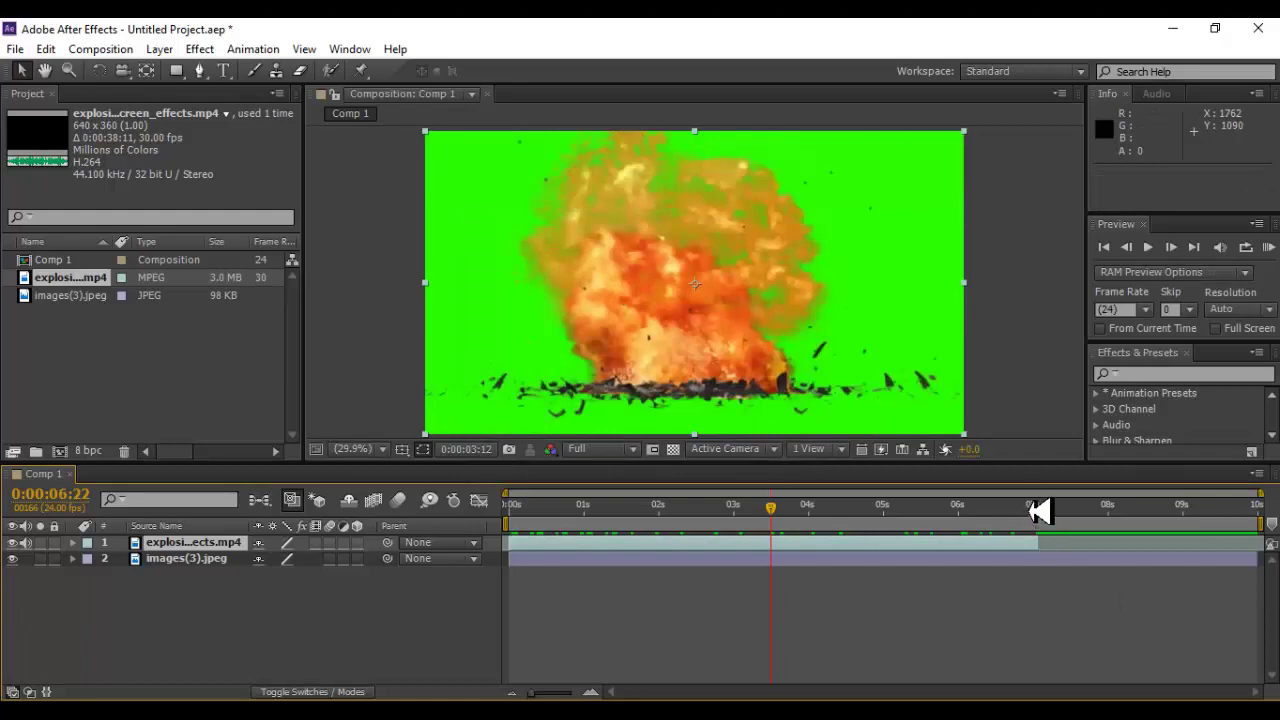
{"action": "left_click_drag", "start_coordinate": [1046, 510], "coordinate": [752, 525]}
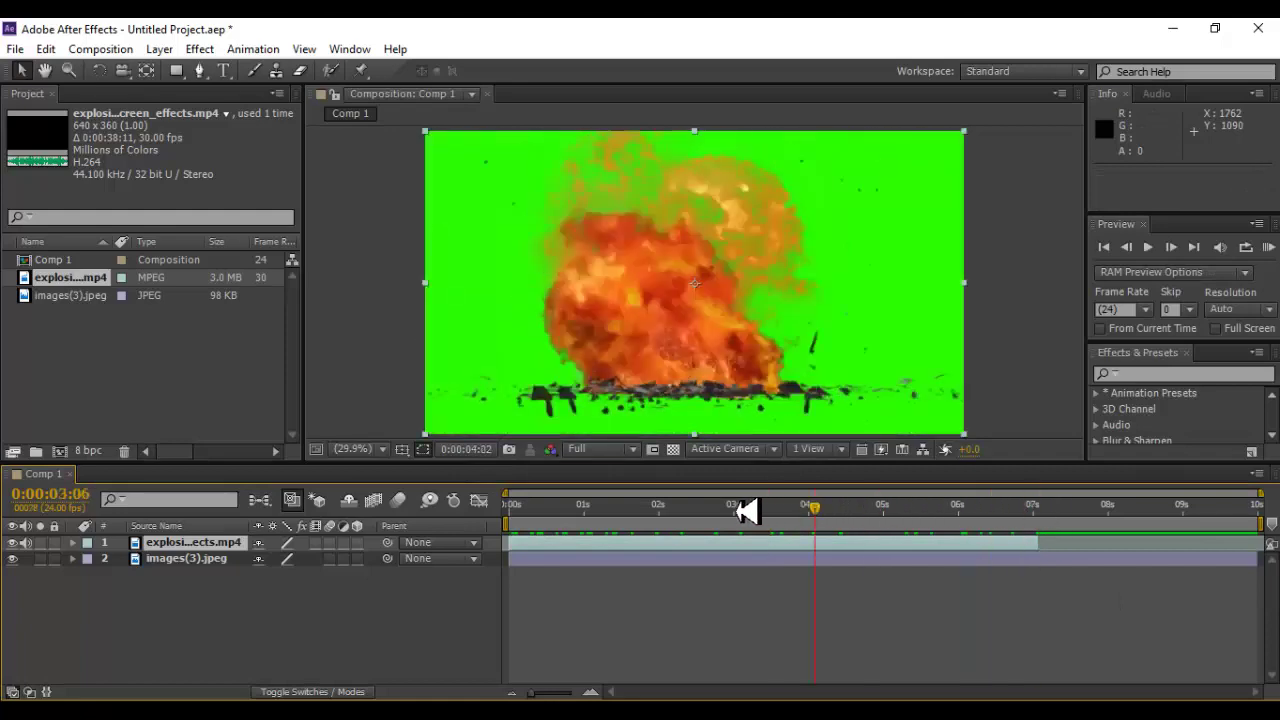
{"action": "key", "text": "space"}
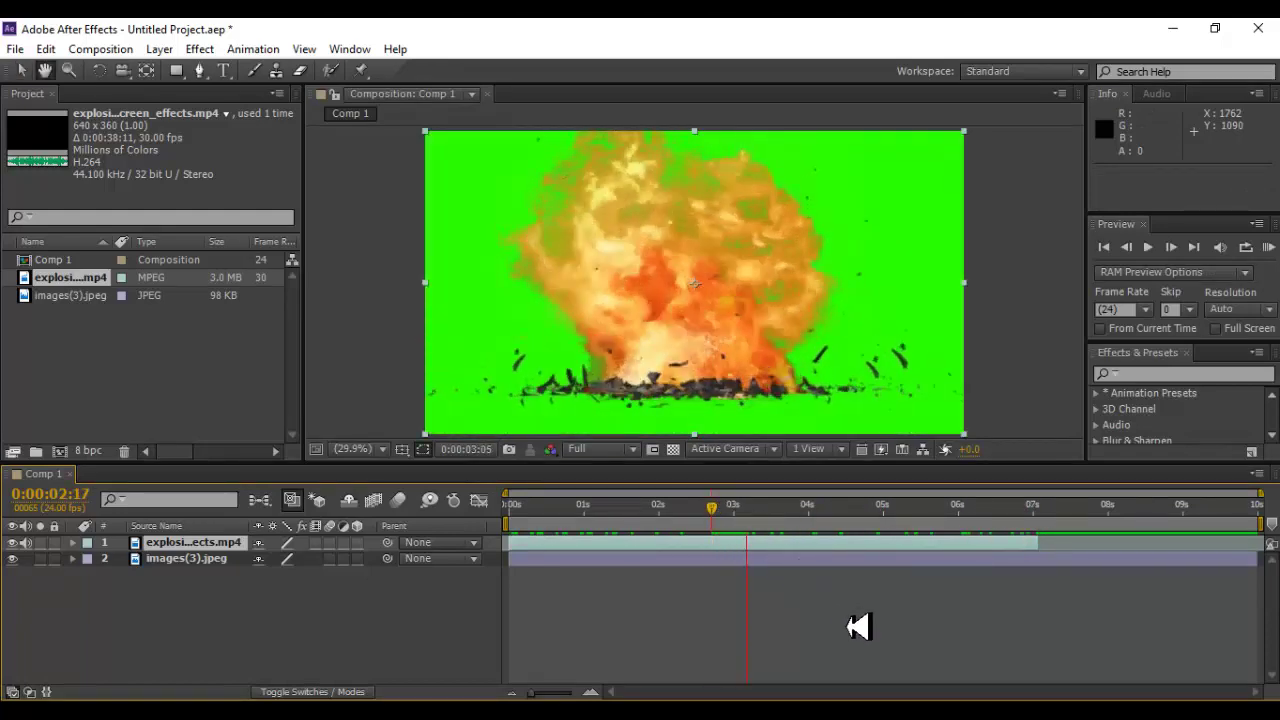
- End the work area at the clip's end (about 7 s) and trim the comp to it
{"action": "left_click_drag", "start_coordinate": [1004, 508], "coordinate": [1043, 513]}
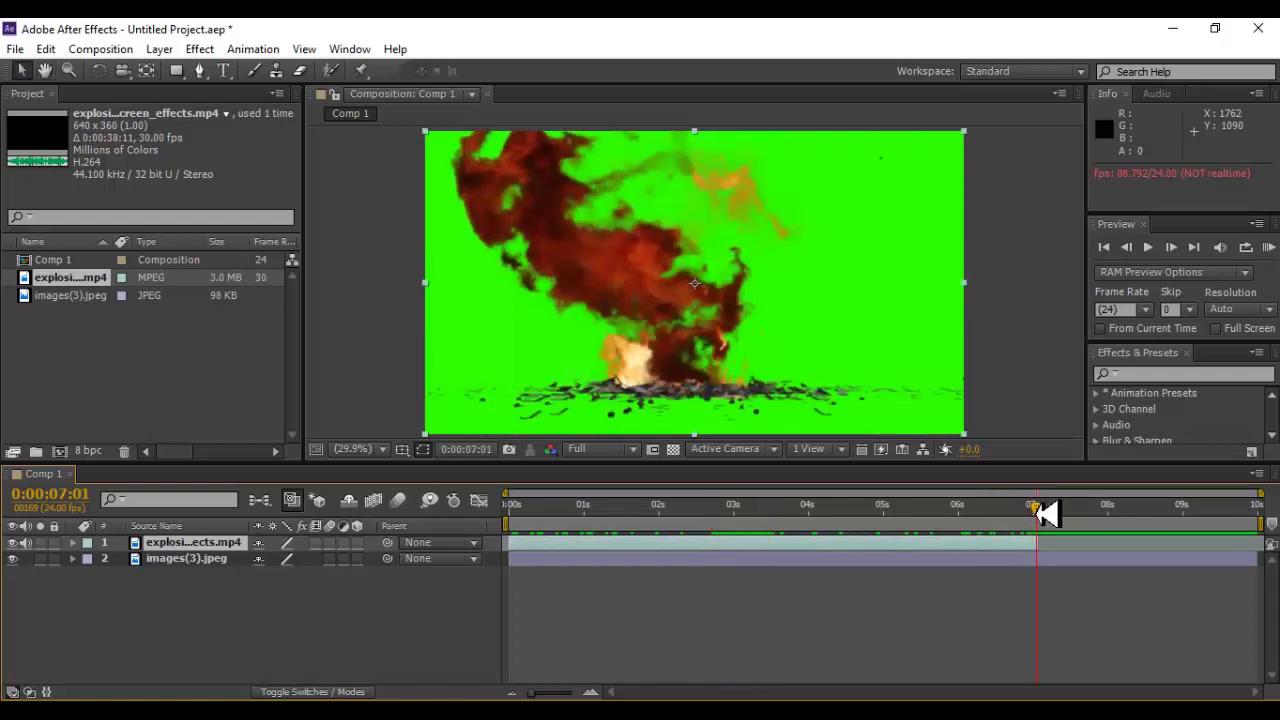
{"action": "key", "text": "n"}
{"action": "right_click", "coordinate": [1043, 522]}
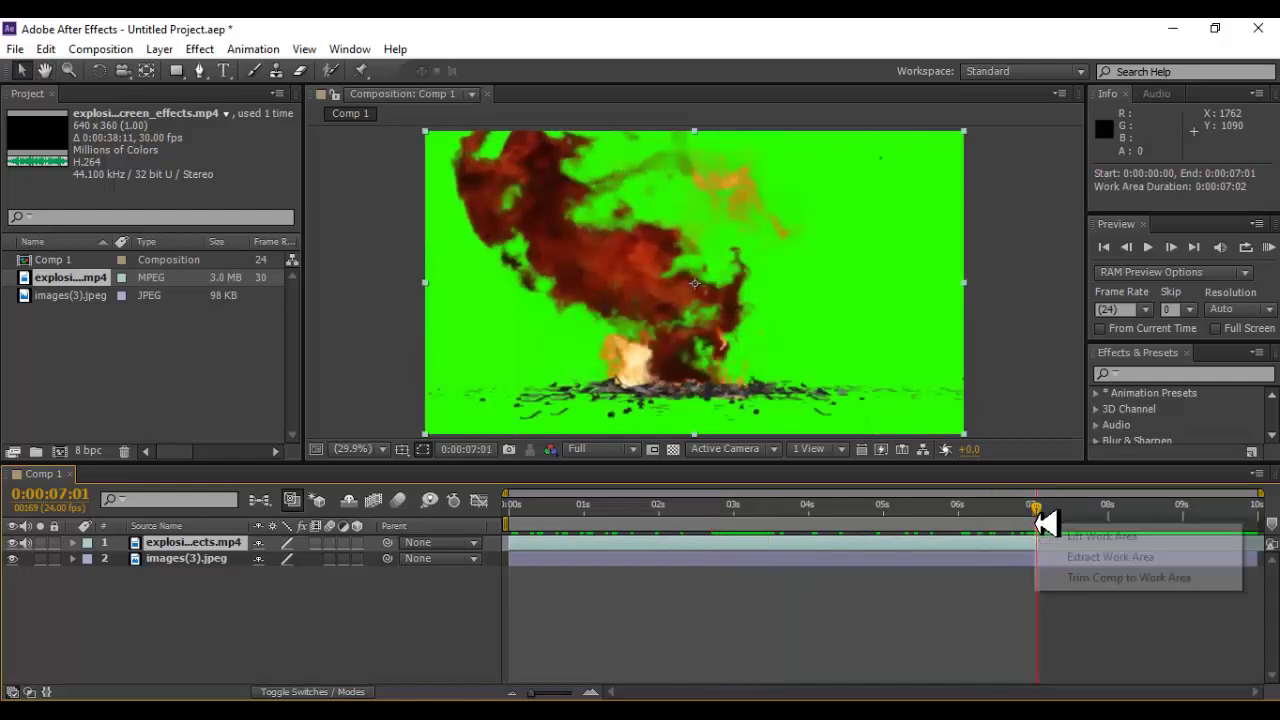
{"action": "left_click", "coordinate": [1103, 575]}
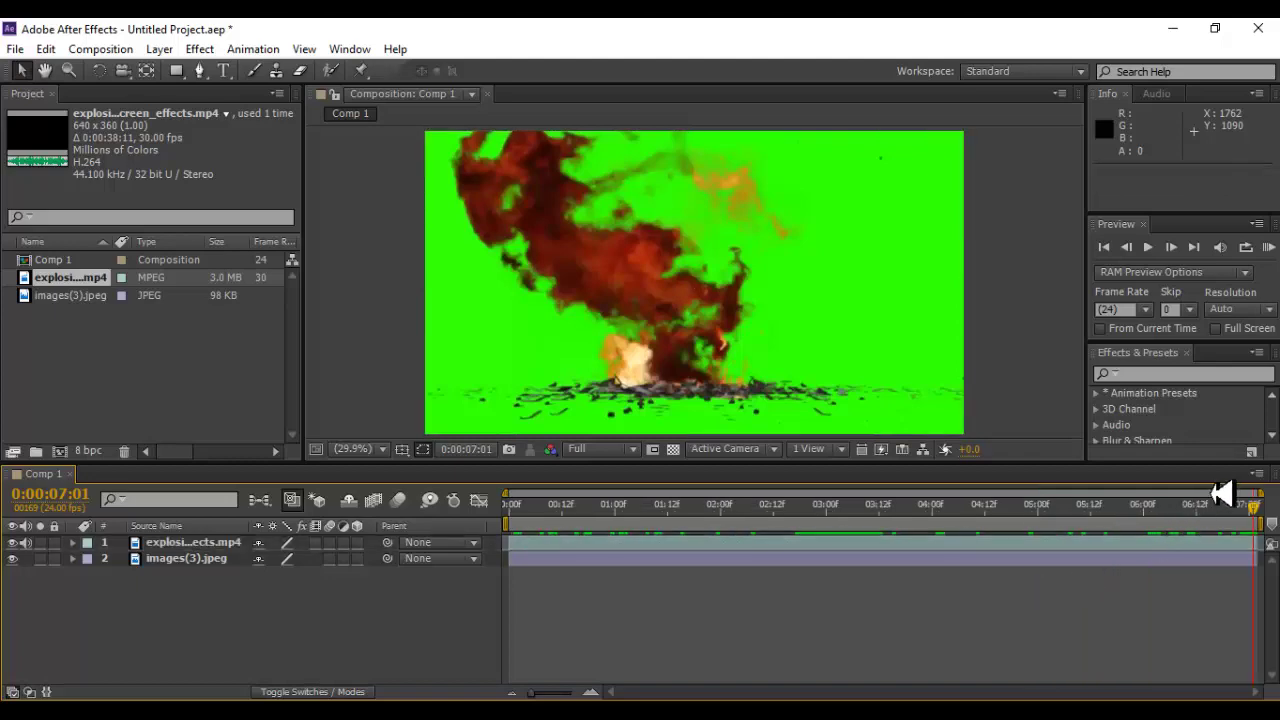
- Show the explosion frame at 1:17, select its layer, and bring up the Keying effects list
{"action": "left_click_drag", "start_coordinate": [1240, 502], "coordinate": [514, 503]}
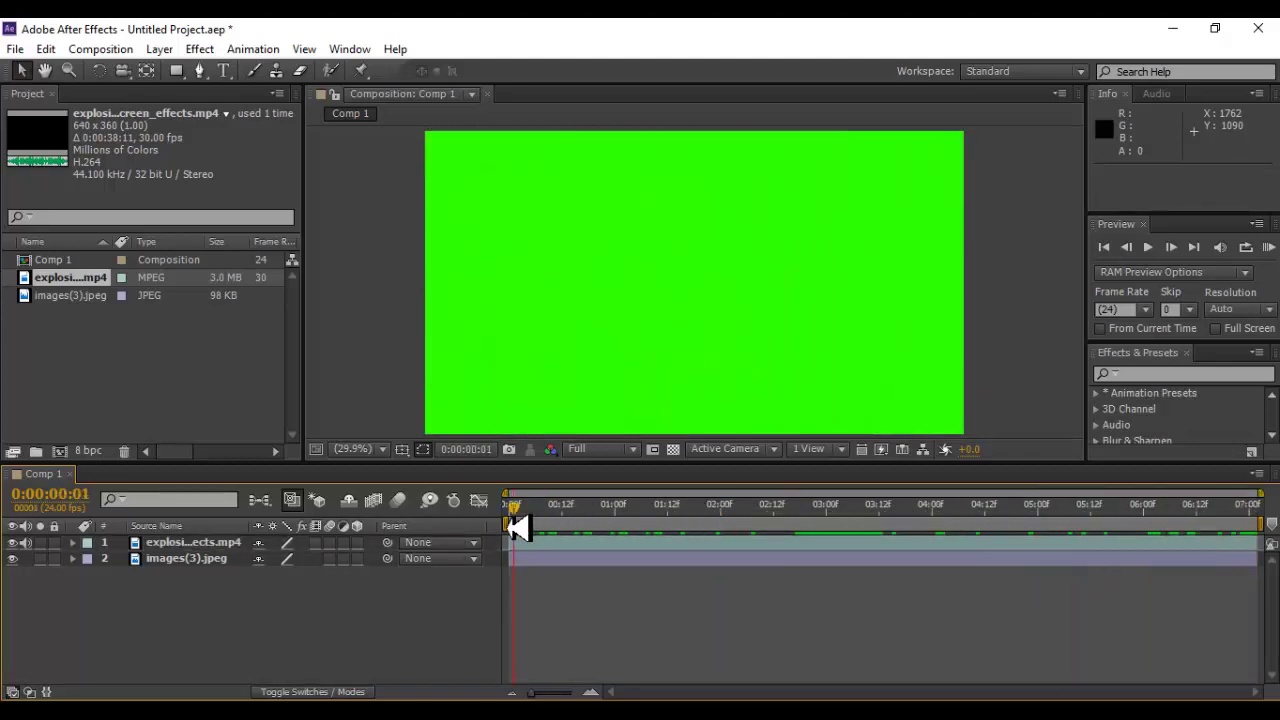
{"action": "left_click_drag", "start_coordinate": [758, 531], "coordinate": [552, 533]}
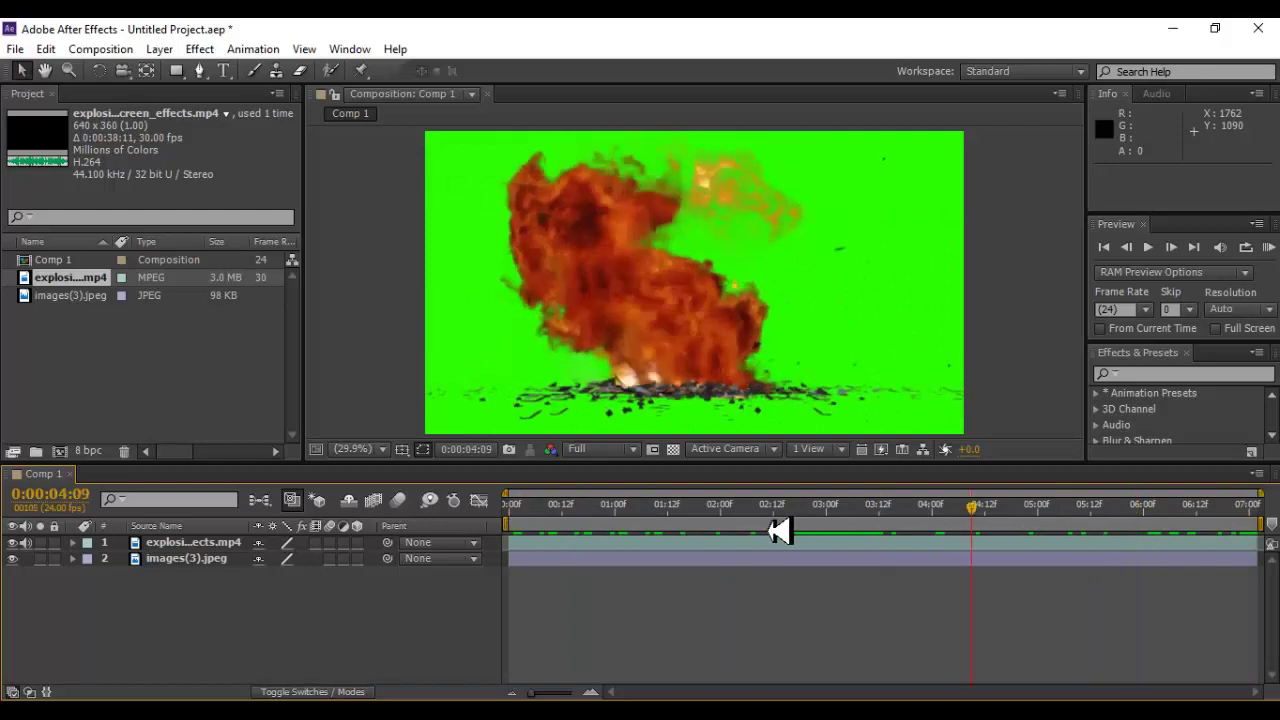
{"action": "left_click", "coordinate": [196, 542]}
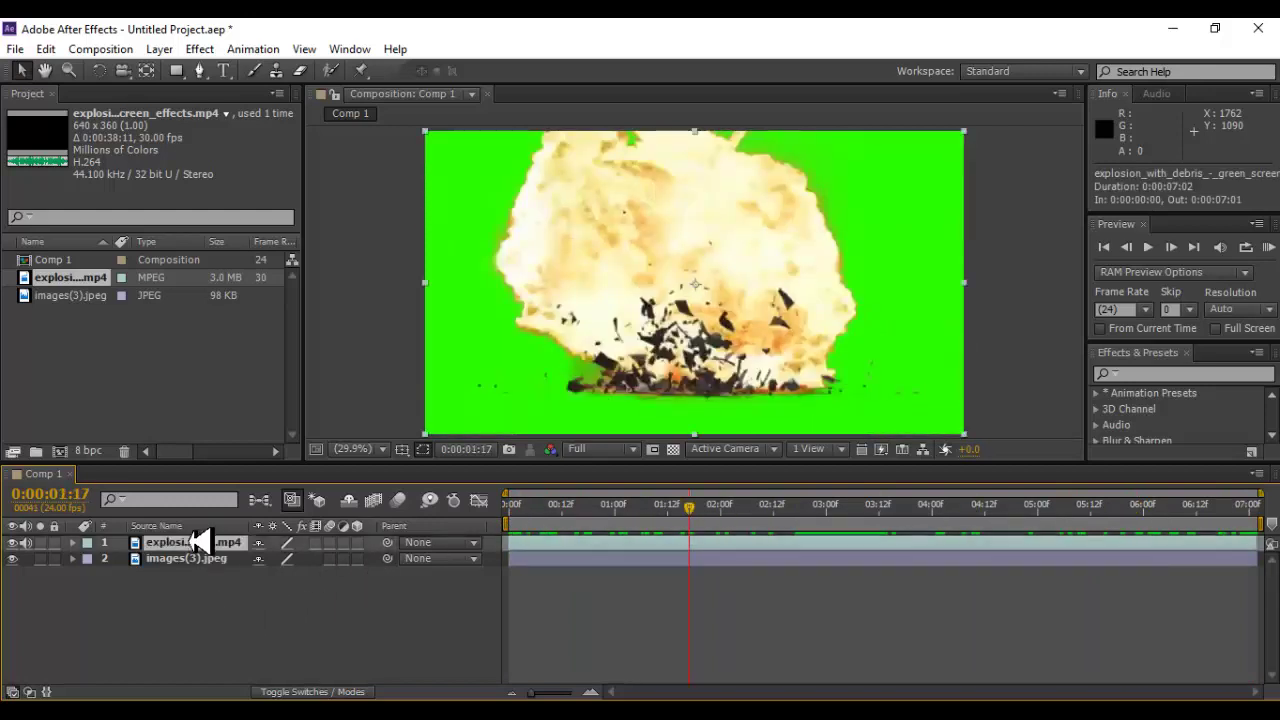
{"action": "left_click", "coordinate": [202, 49]}
{"action": "mouse_move", "coordinate": [258, 305]}
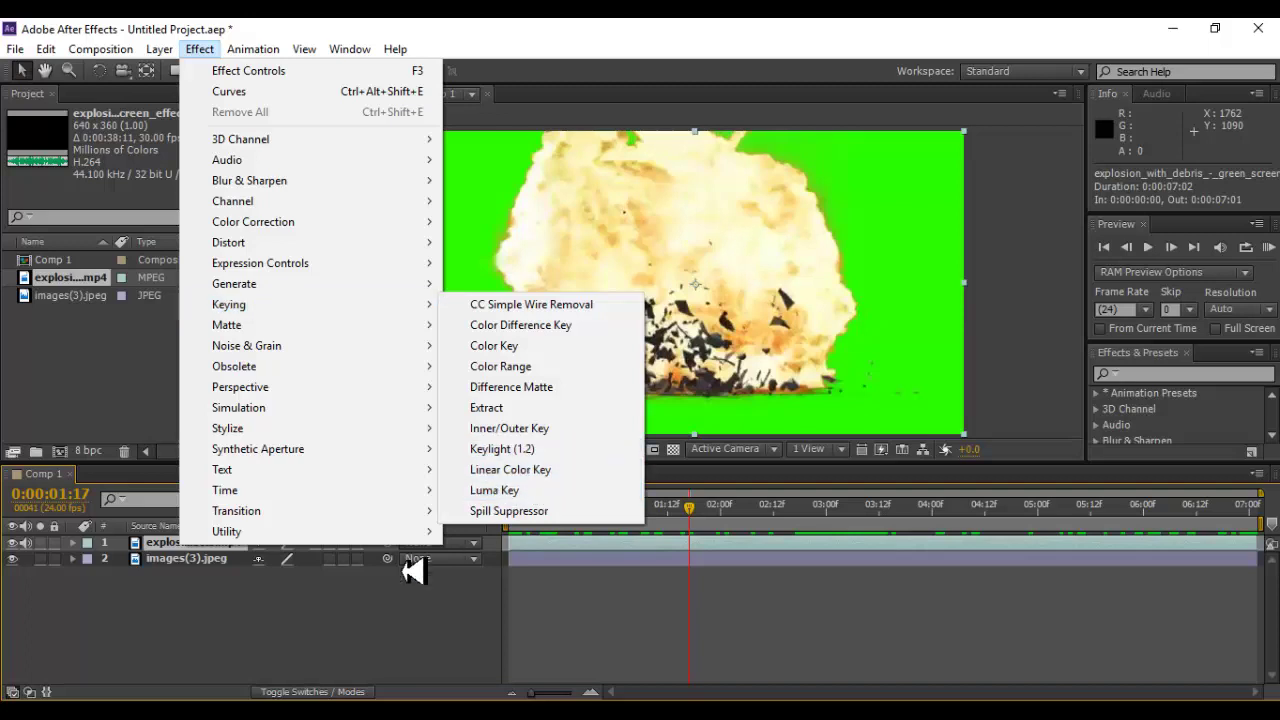
- Search 'keylight' in Effects & Presets and drop Keylight (1.2) onto the explosion layer
{"action": "left_click", "coordinate": [382, 595]}
{"action": "left_click", "coordinate": [282, 404]}
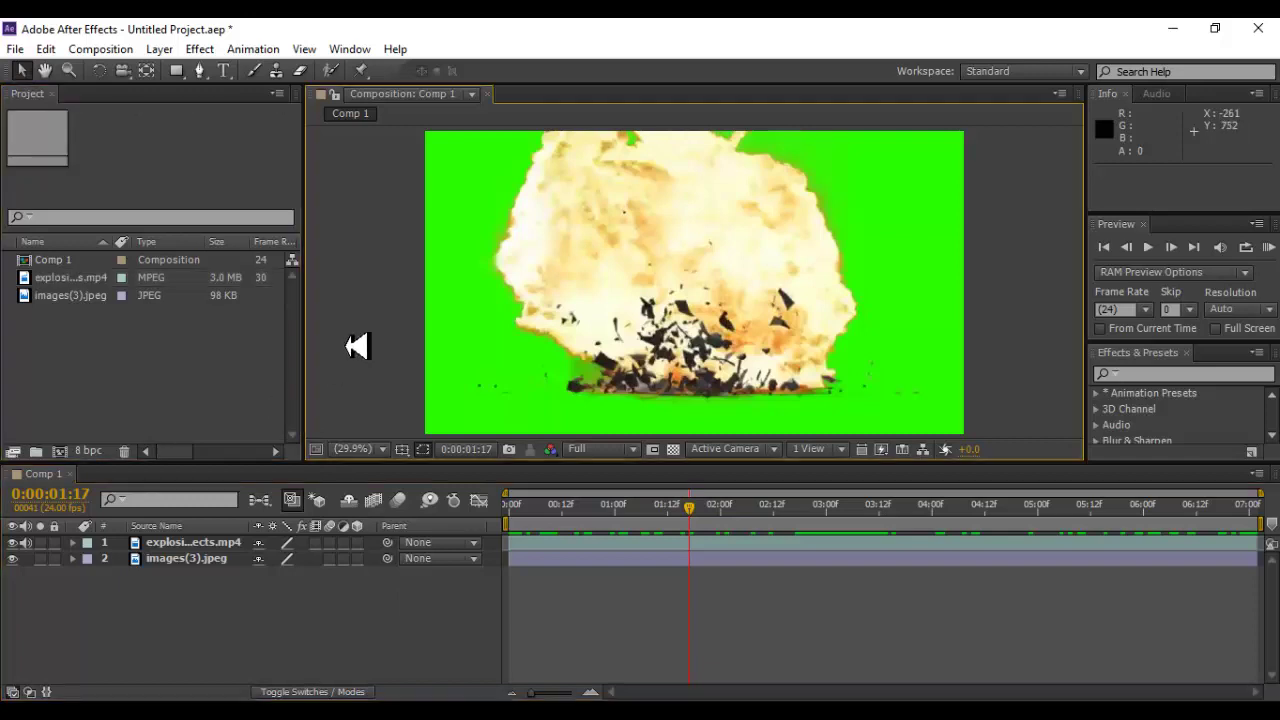
{"action": "left_click", "coordinate": [1155, 375]}
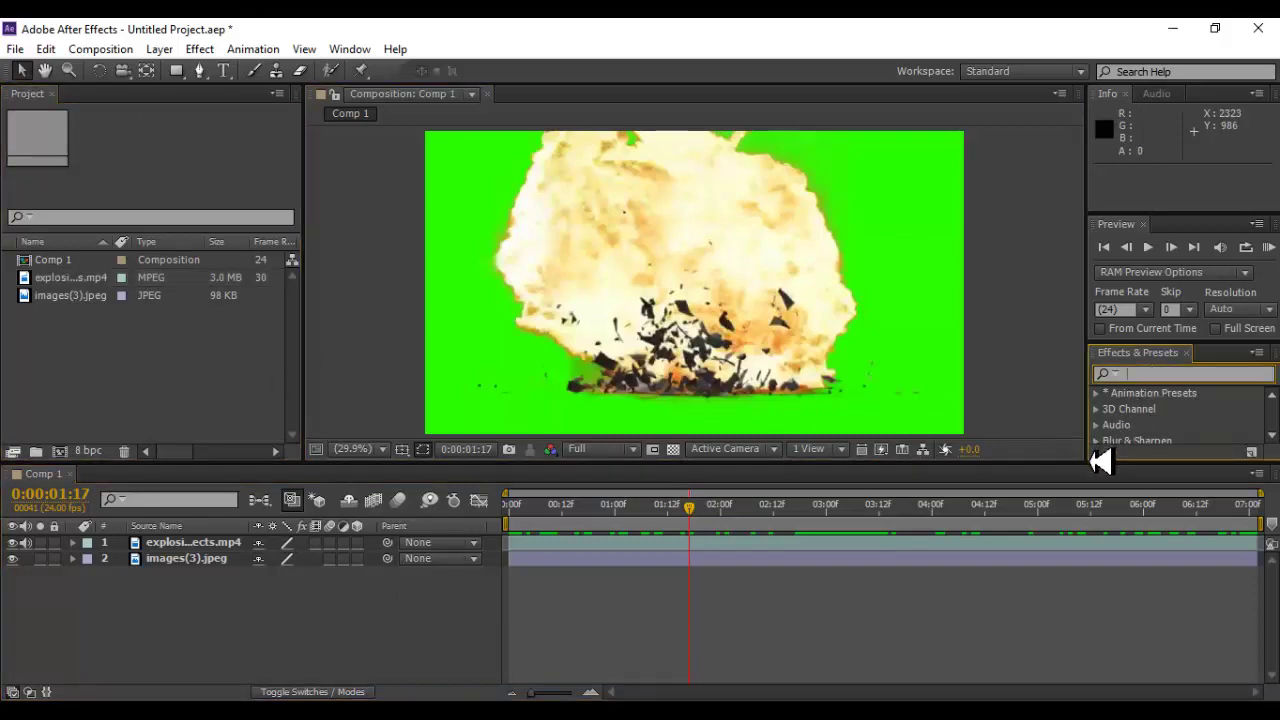
{"action": "left_click_drag", "start_coordinate": [1098, 462], "coordinate": [1092, 507]}
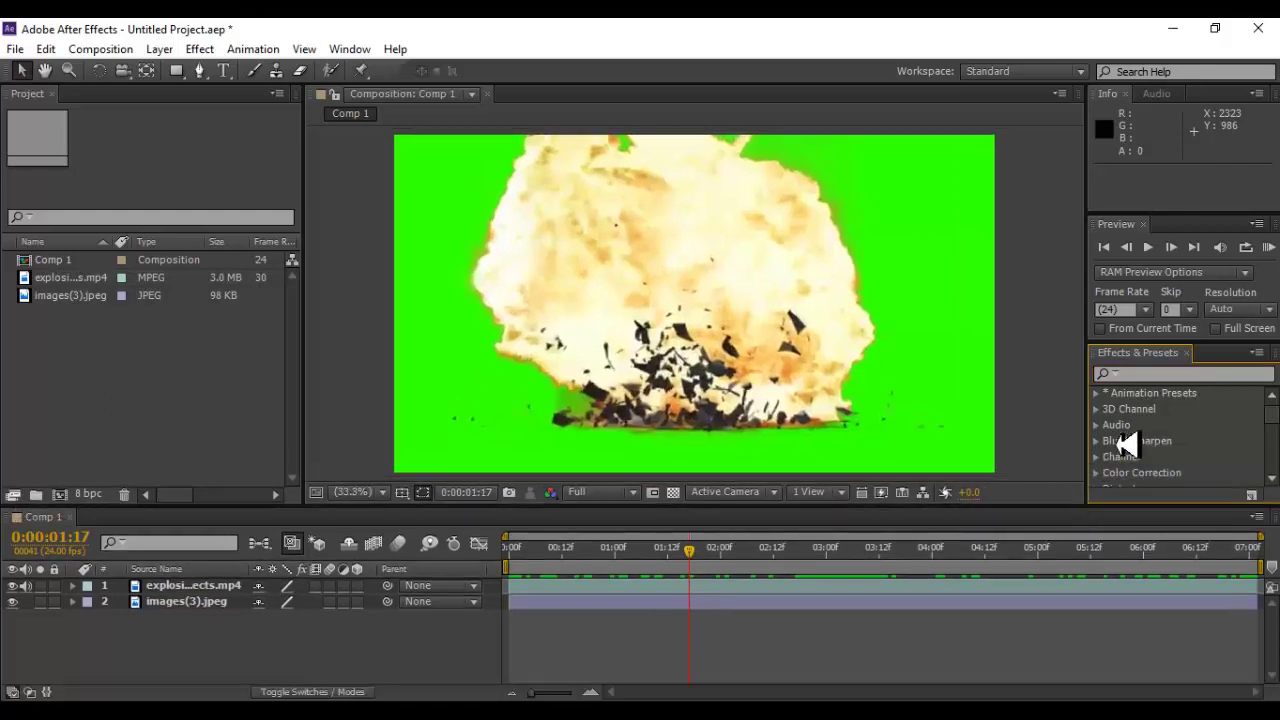
{"action": "left_click", "coordinate": [1158, 374]}
{"action": "type", "text": "keylight"}
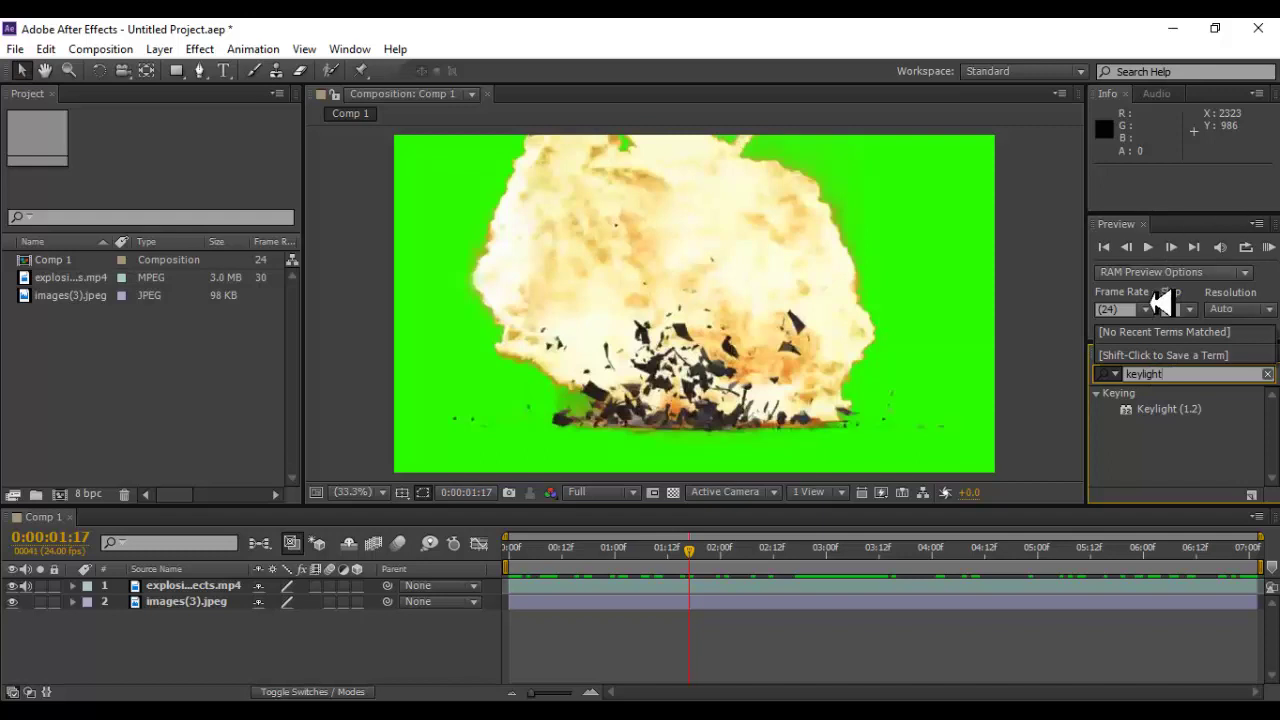
{"action": "left_click_drag", "start_coordinate": [1168, 409], "coordinate": [758, 367]}
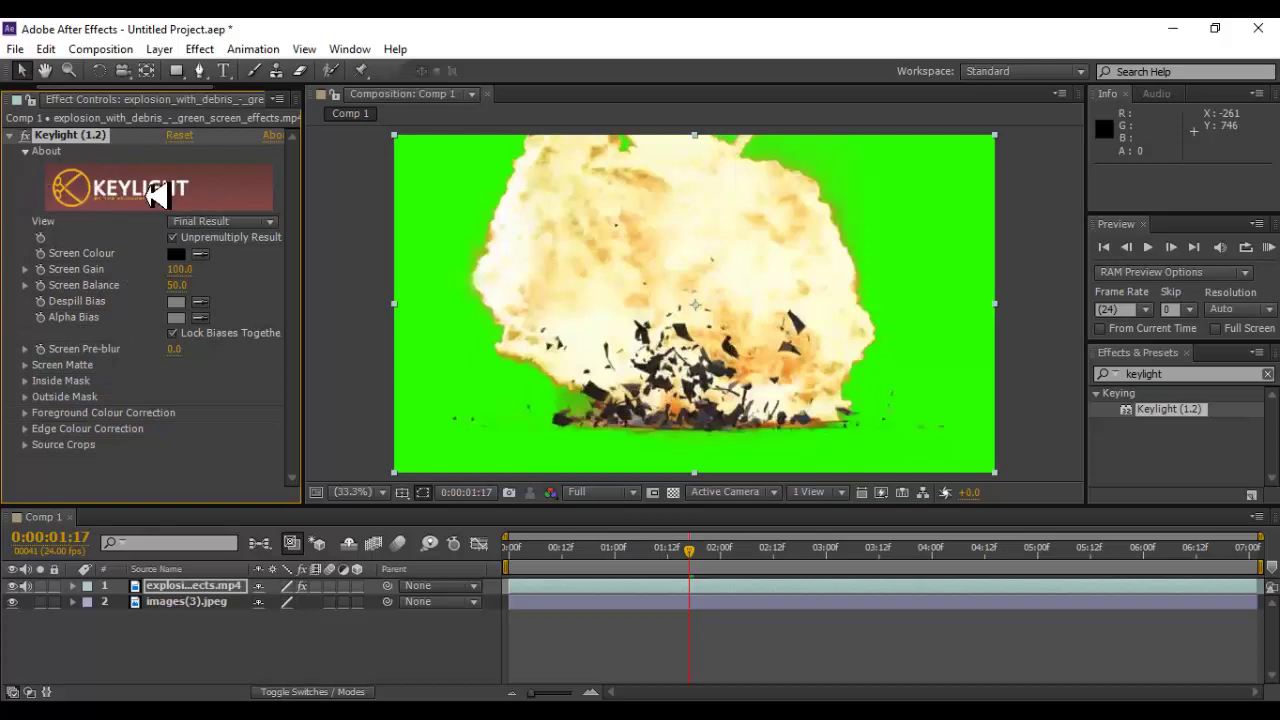
{"action": "left_click", "coordinate": [214, 221]}
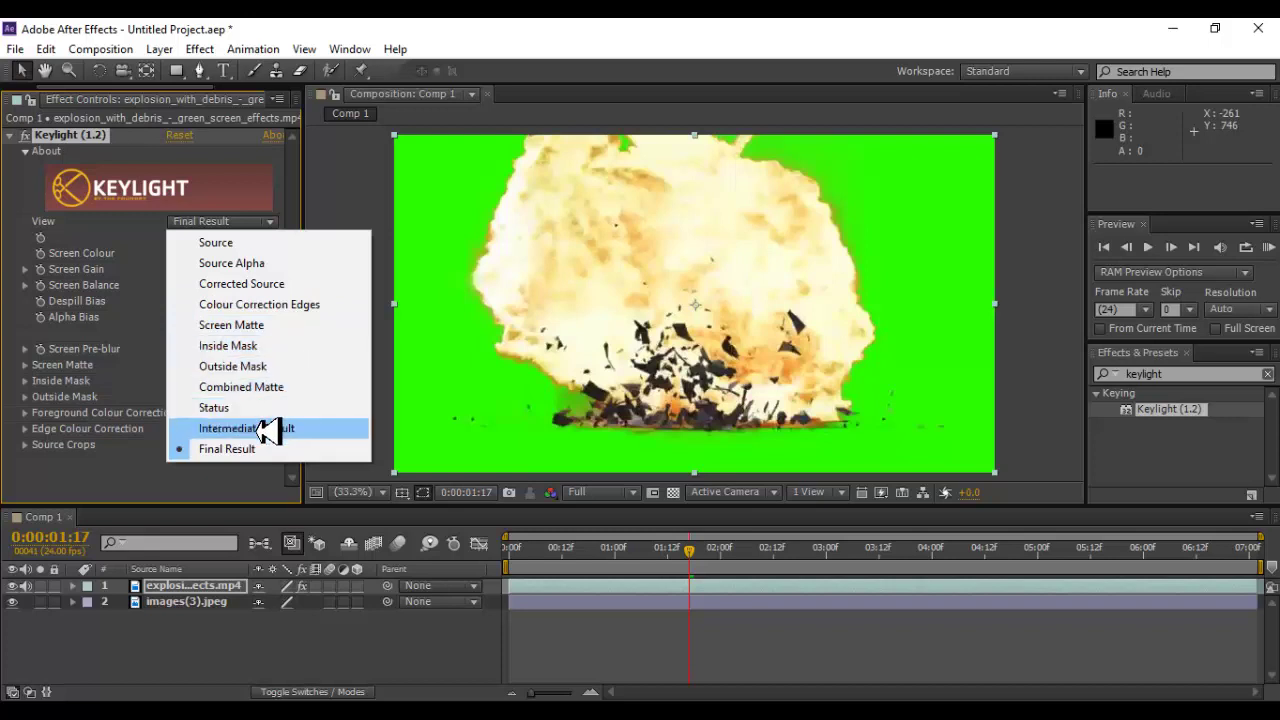
{"action": "left_click", "coordinate": [124, 462]}
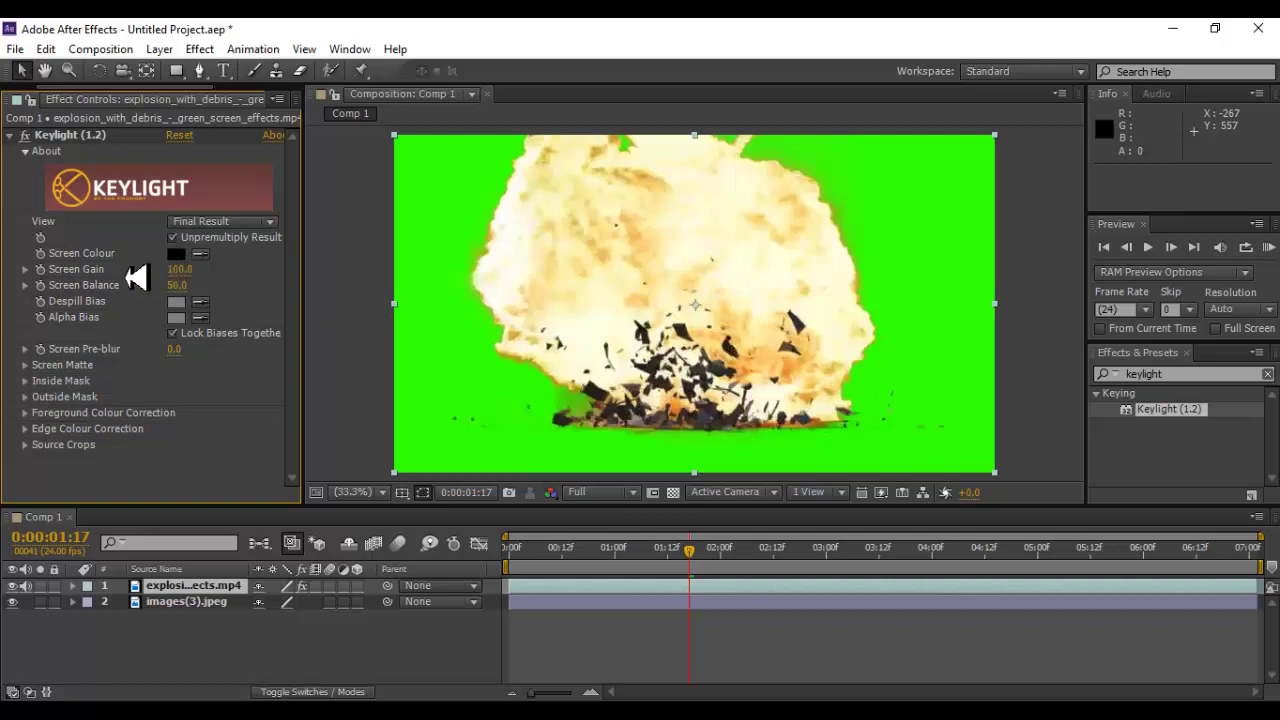
{"action": "mouse_move", "coordinate": [195, 265]}
{"action": "left_mouse_down"}
{"action": "mouse_move", "coordinate": [277, 266]}
{"action": "mouse_move", "coordinate": [207, 265]}
{"action": "left_mouse_up"}
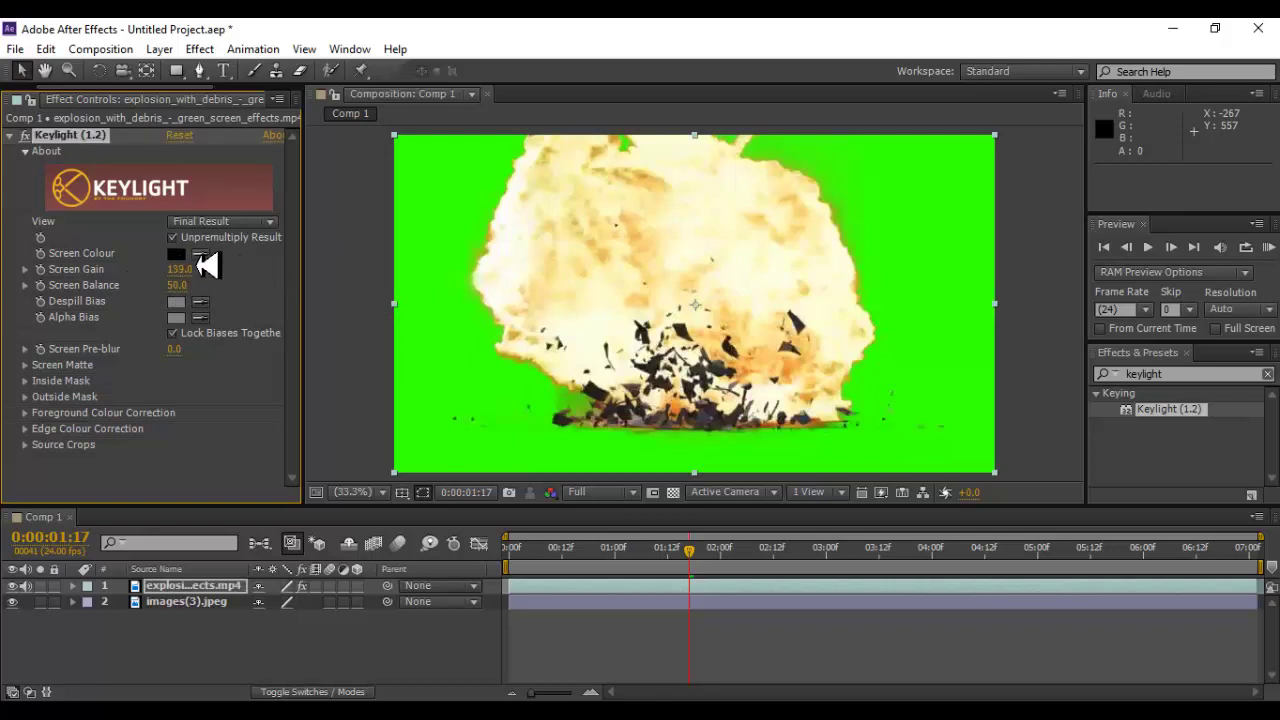
{"action": "right_click", "coordinate": [185, 266]}
{"action": "left_click", "coordinate": [257, 246]}
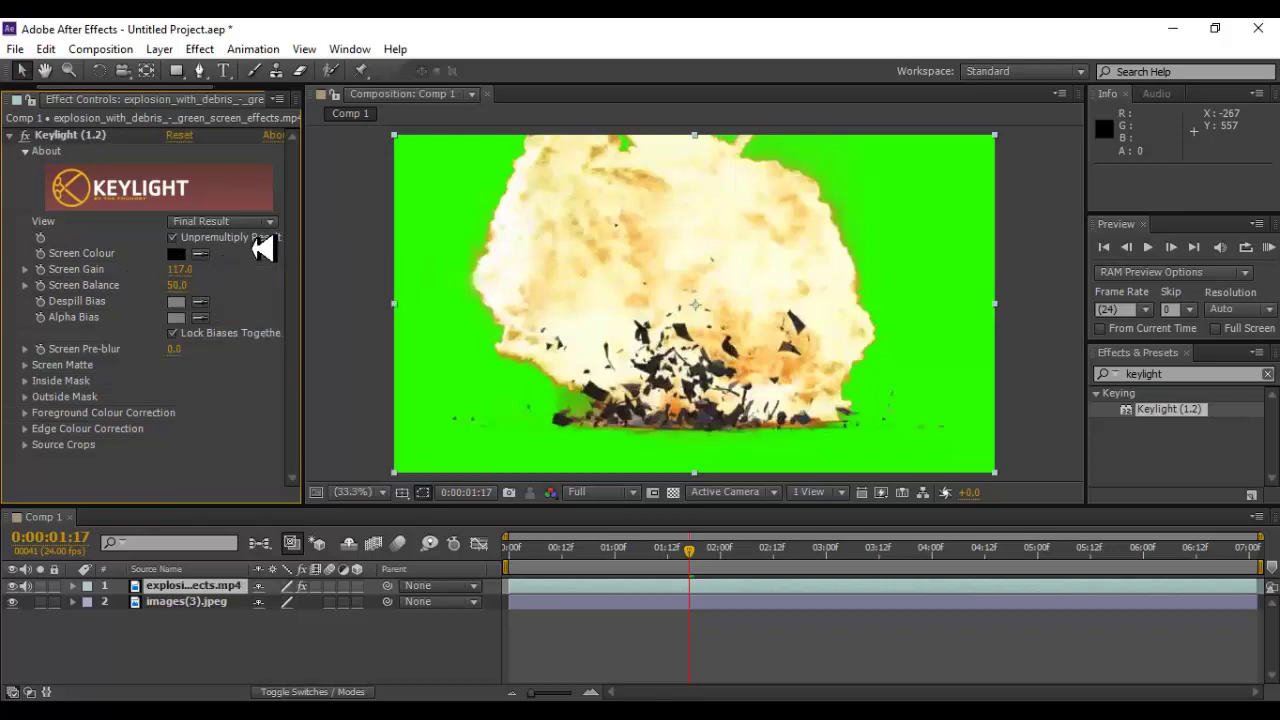
{"action": "right_click", "coordinate": [180, 270]}
{"action": "left_click", "coordinate": [264, 403]}
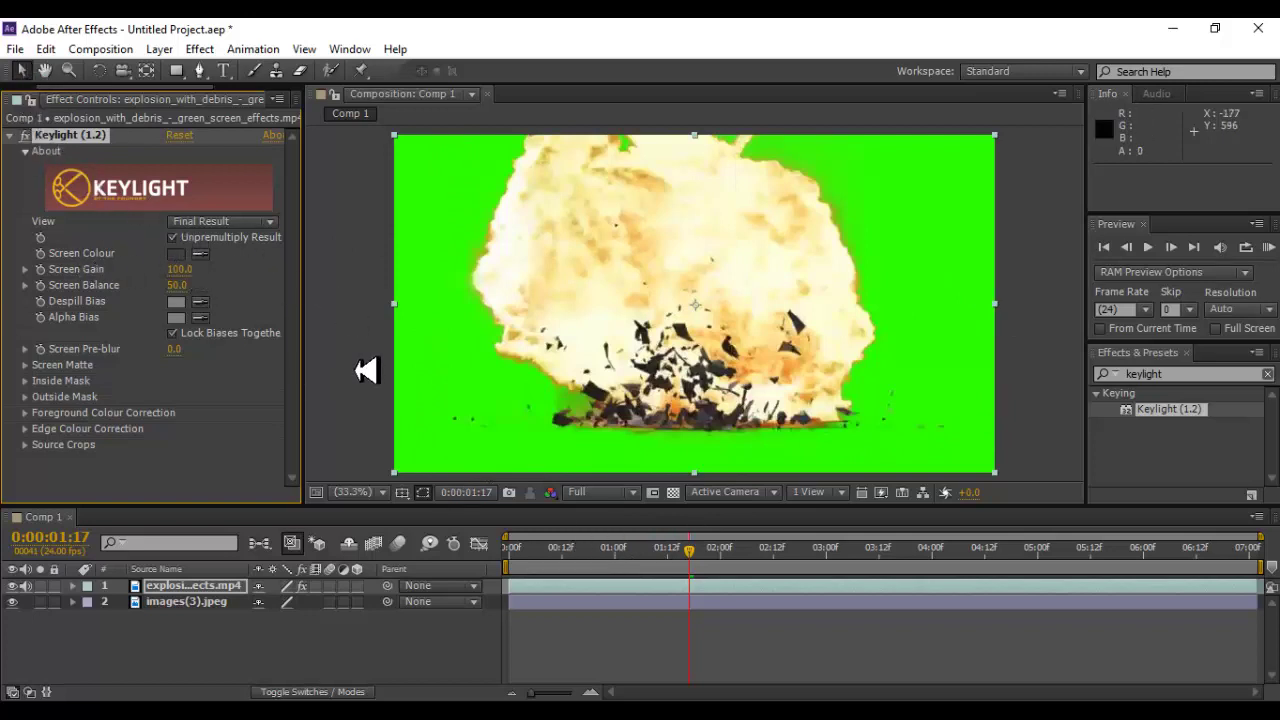
- Set Keylight's Screen Colour by sampling the green screen with the eyedropper
{"action": "left_click", "coordinate": [512, 546]}
{"action": "left_click", "coordinate": [505, 546]}
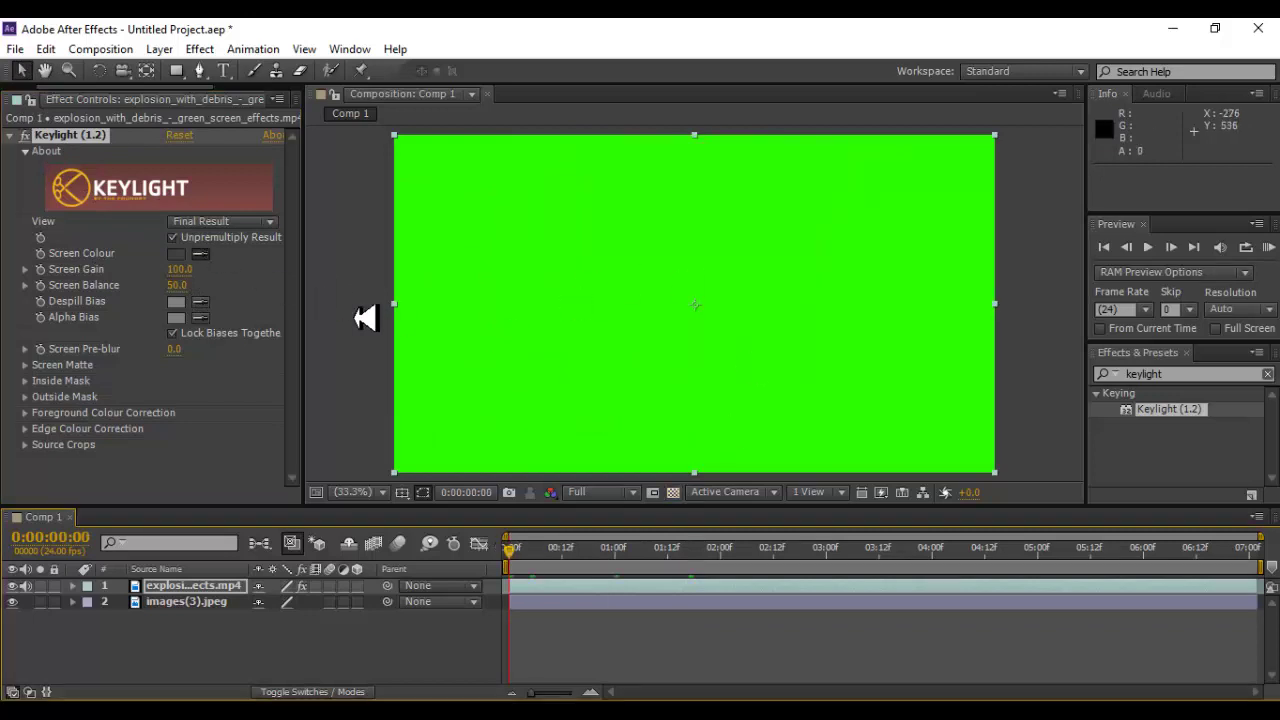
{"action": "left_click", "coordinate": [515, 547]}
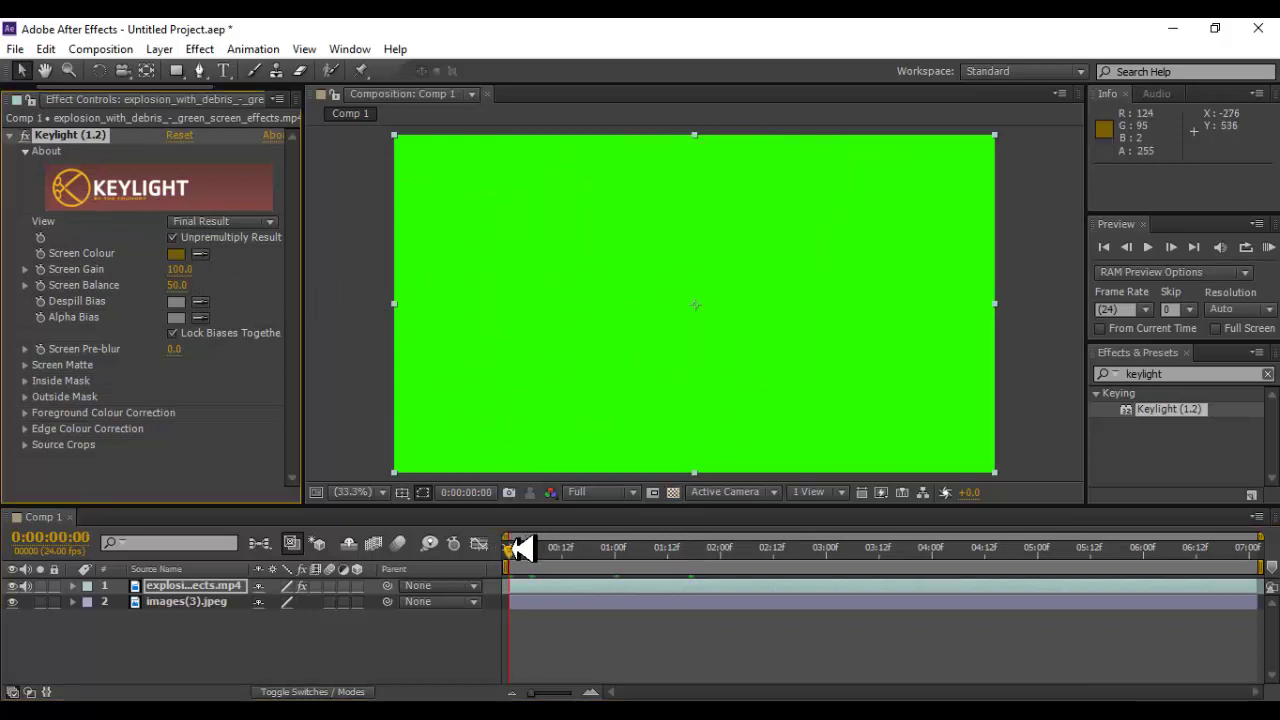
{"action": "left_click_drag", "start_coordinate": [541, 549], "coordinate": [571, 549]}
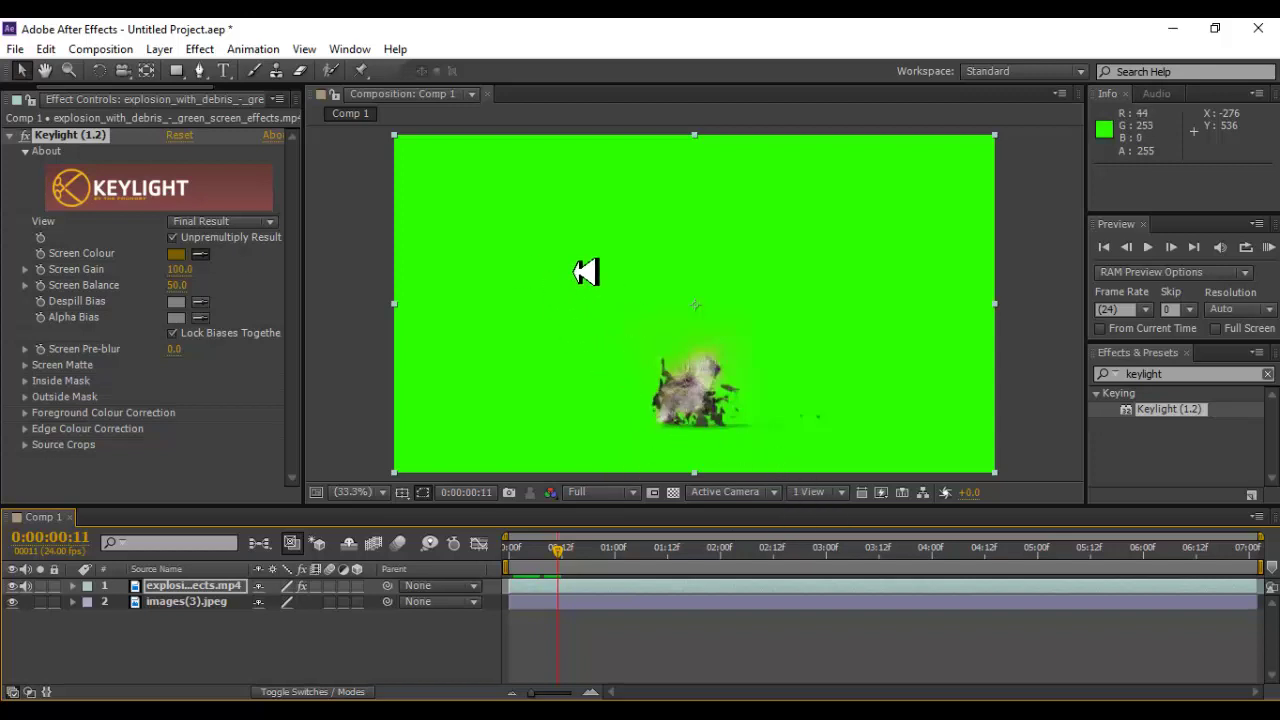
{"action": "left_click", "coordinate": [586, 272]}
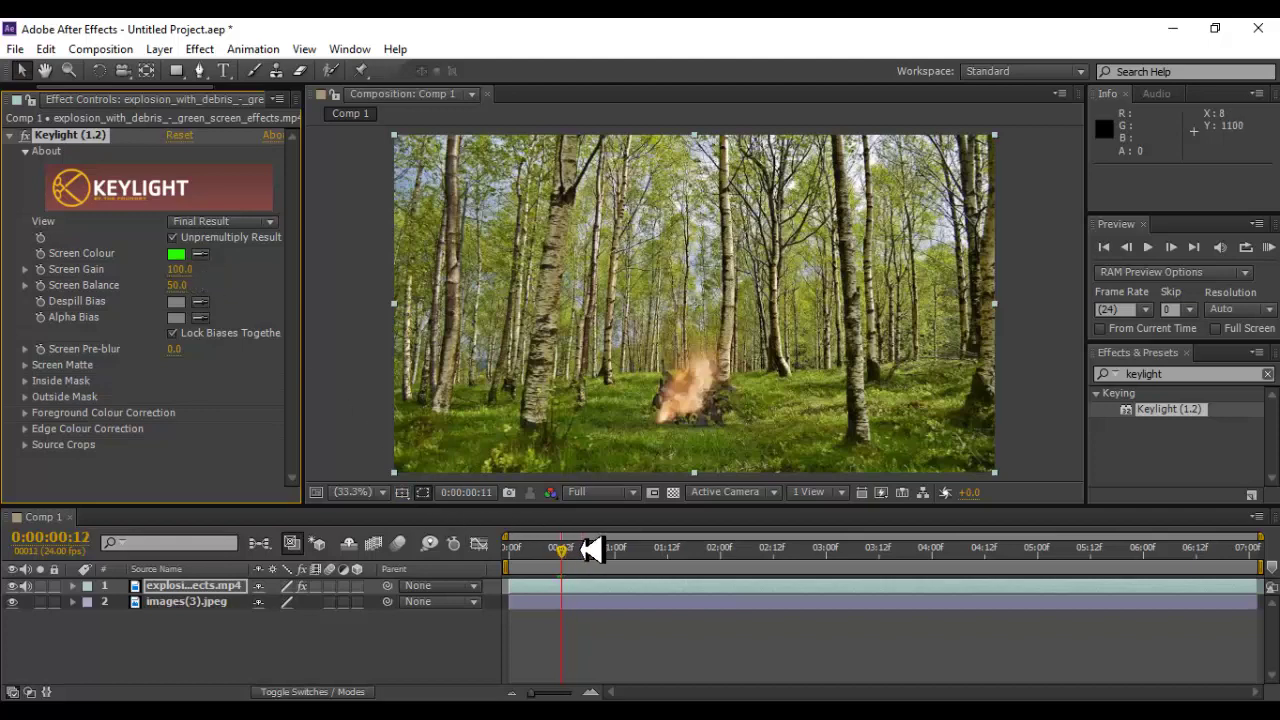
- Move to 0:00:01:16 and hide the forest layer to see the key over black
{"action": "left_click", "coordinate": [610, 548]}
{"action": "left_click_drag", "start_coordinate": [658, 549], "coordinate": [685, 549]}
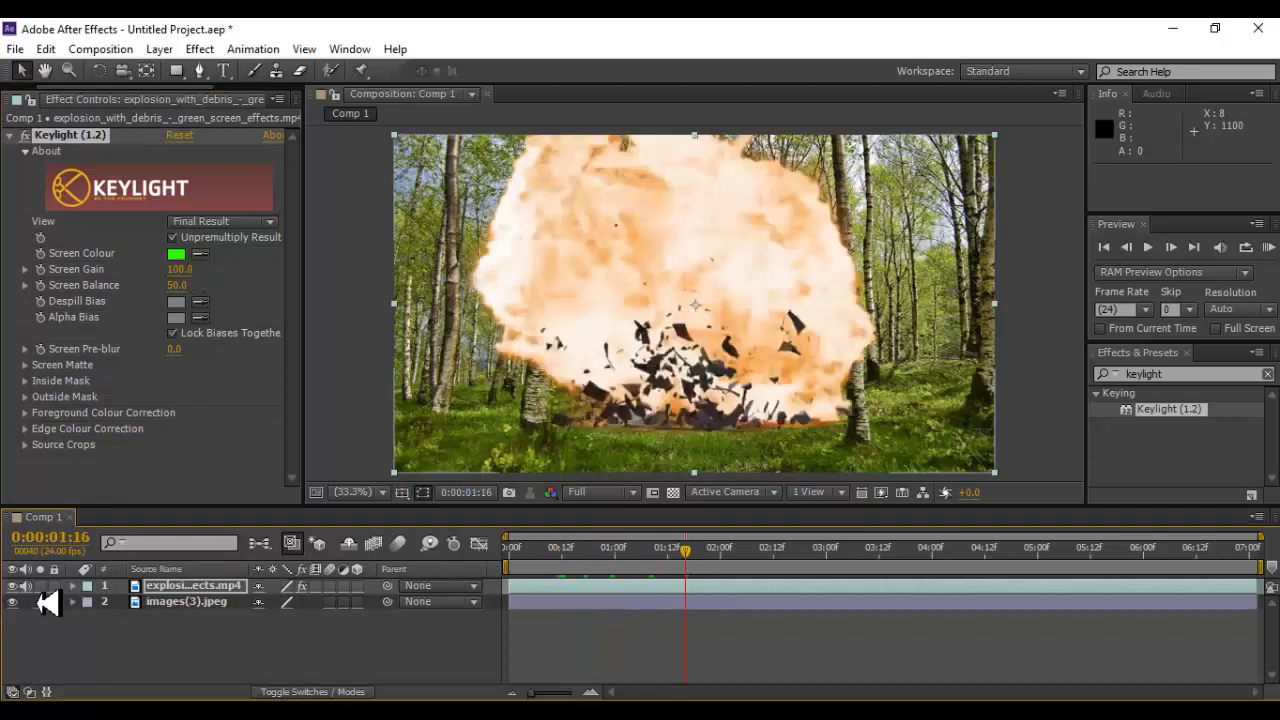
{"action": "left_click", "coordinate": [13, 601]}
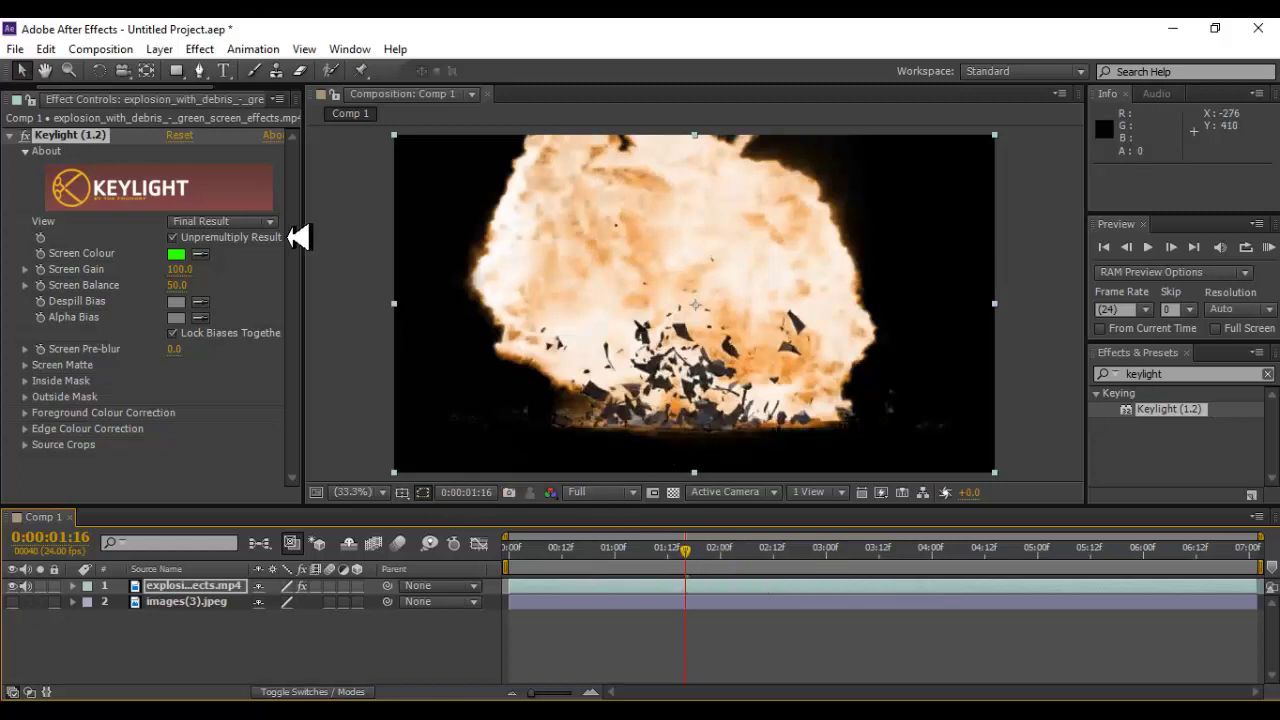
- Try Keylight's Source Alpha, Intermediate Result and Screen Matte views
{"action": "left_click", "coordinate": [270, 221]}
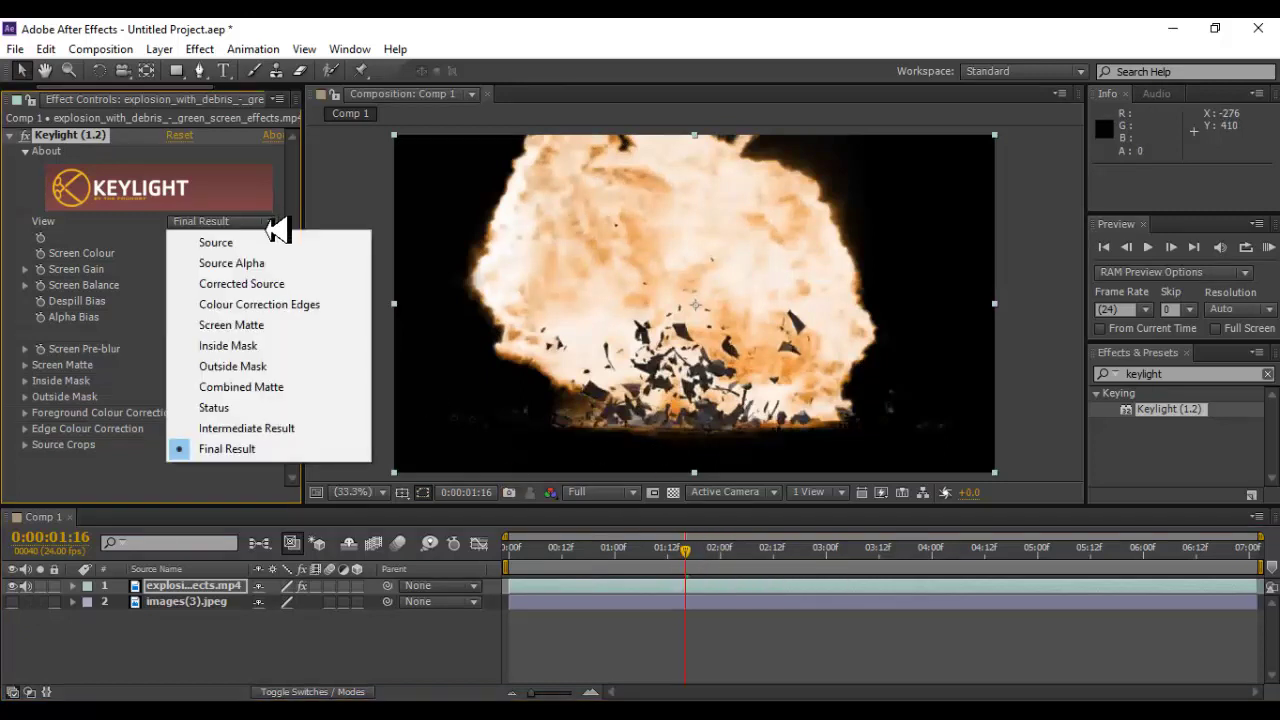
{"action": "left_click", "coordinate": [268, 263]}
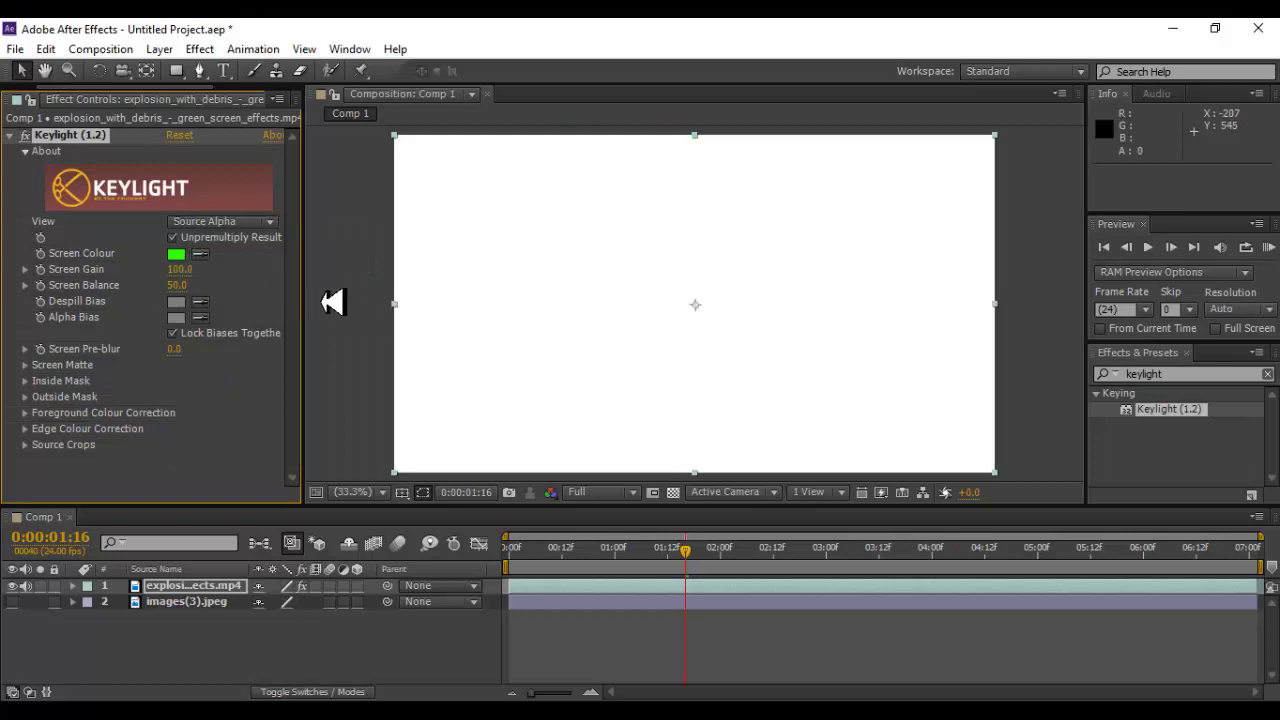
{"action": "left_click", "coordinate": [243, 221]}
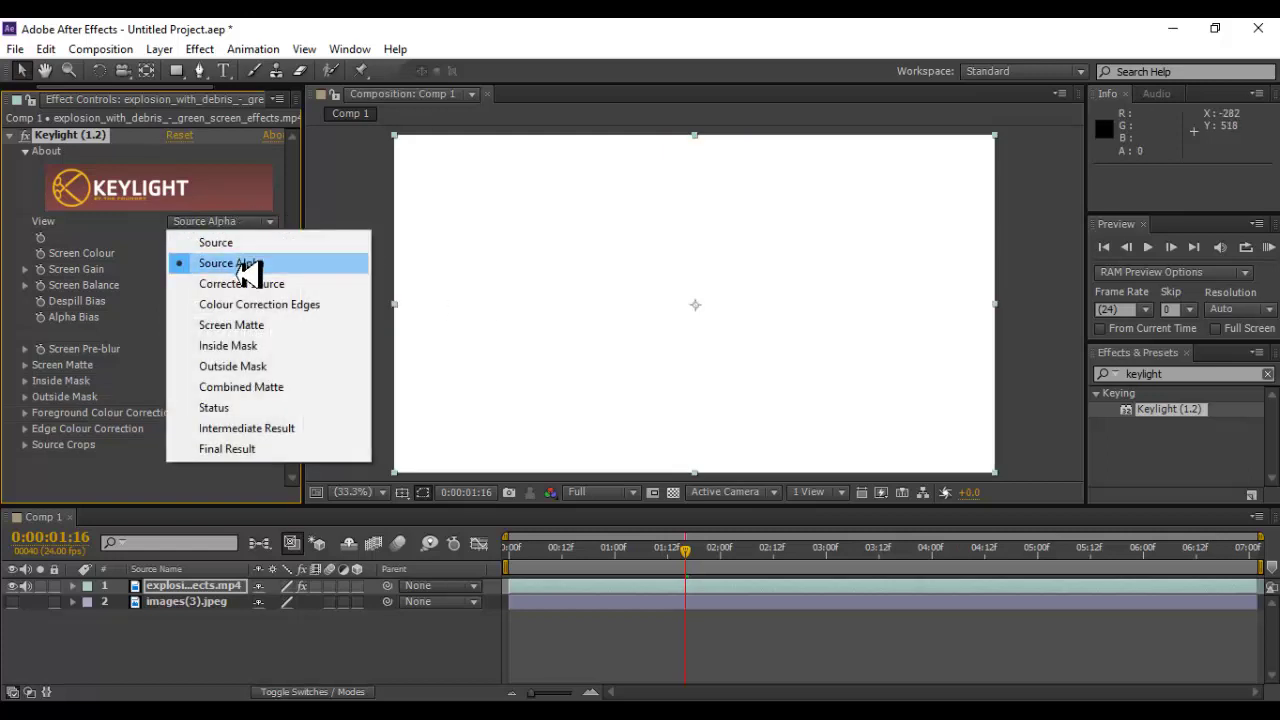
{"action": "left_click", "coordinate": [262, 428]}
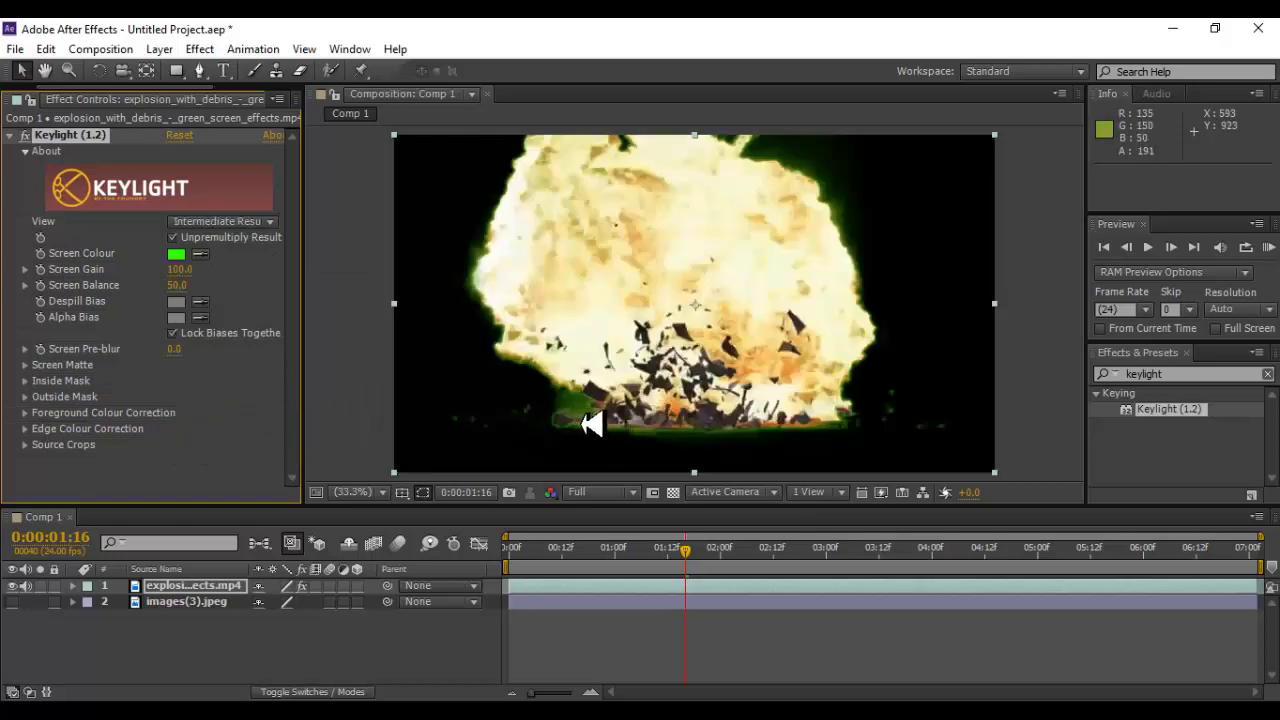
{"action": "left_click", "coordinate": [243, 221]}
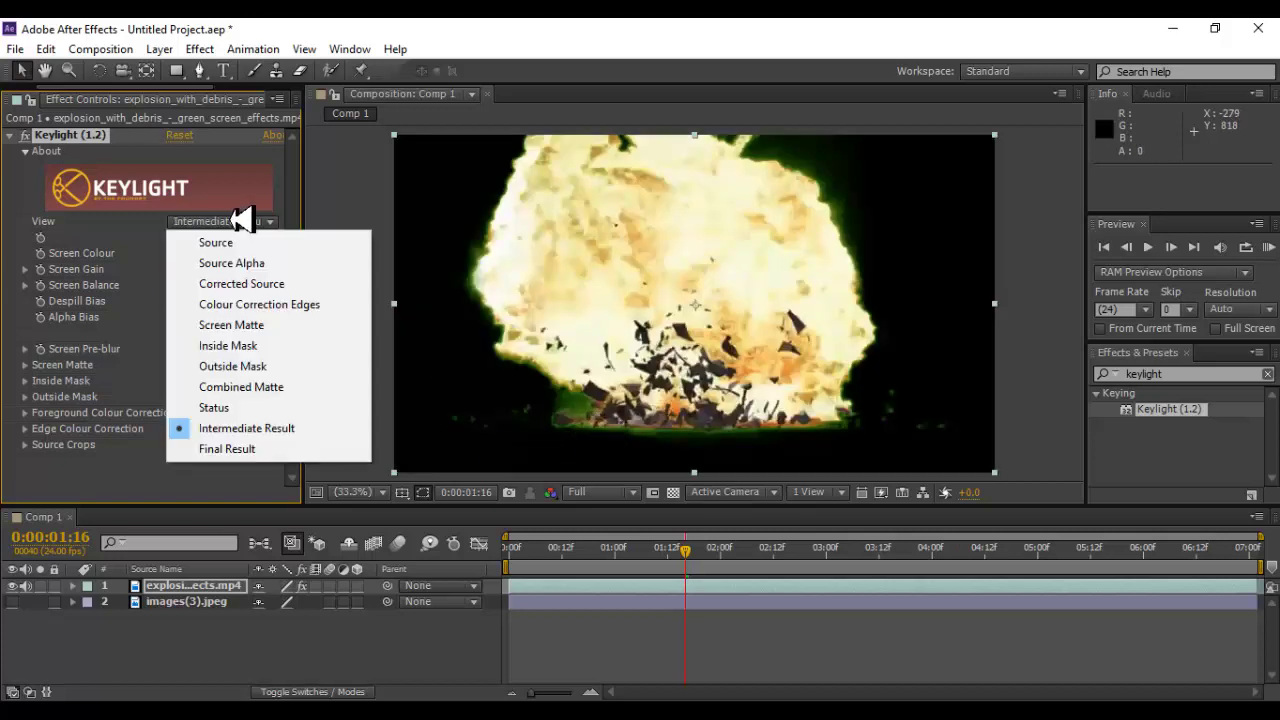
{"action": "left_click", "coordinate": [278, 325]}
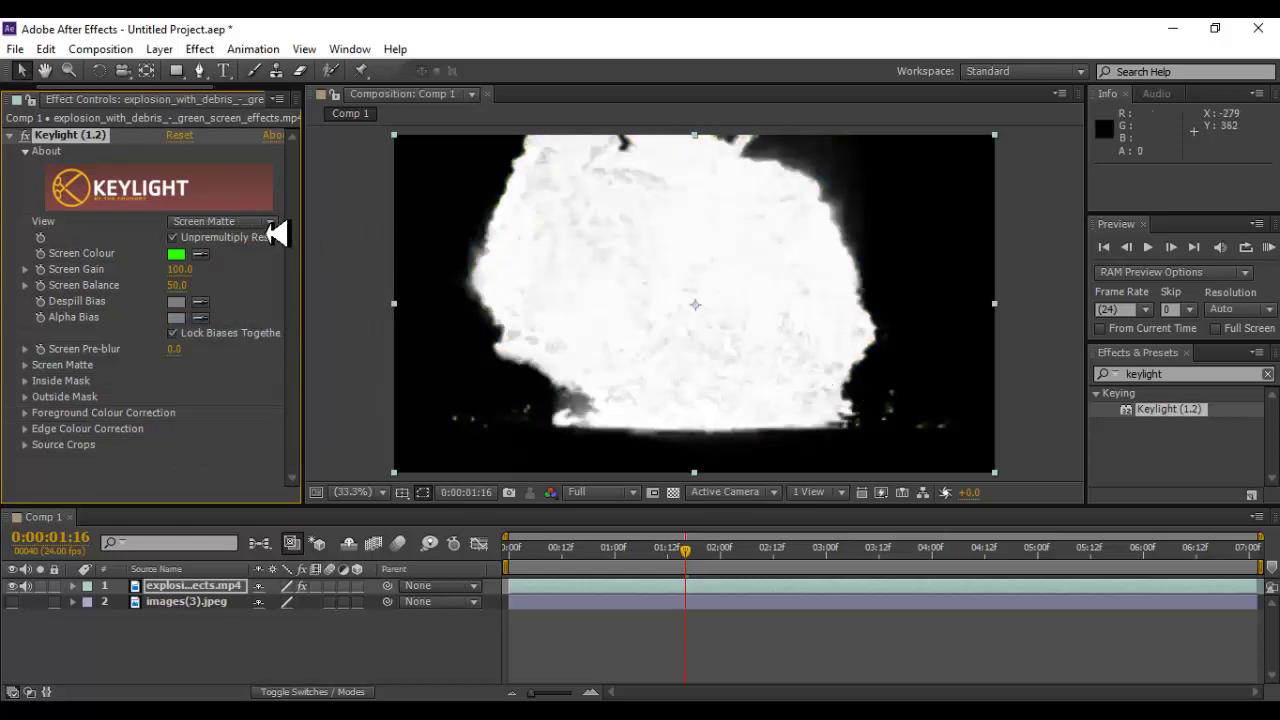
- Cycle through Screen Matte and Final Result views, settling on Status
{"action": "left_click", "coordinate": [268, 222]}
{"action": "left_click", "coordinate": [280, 325]}
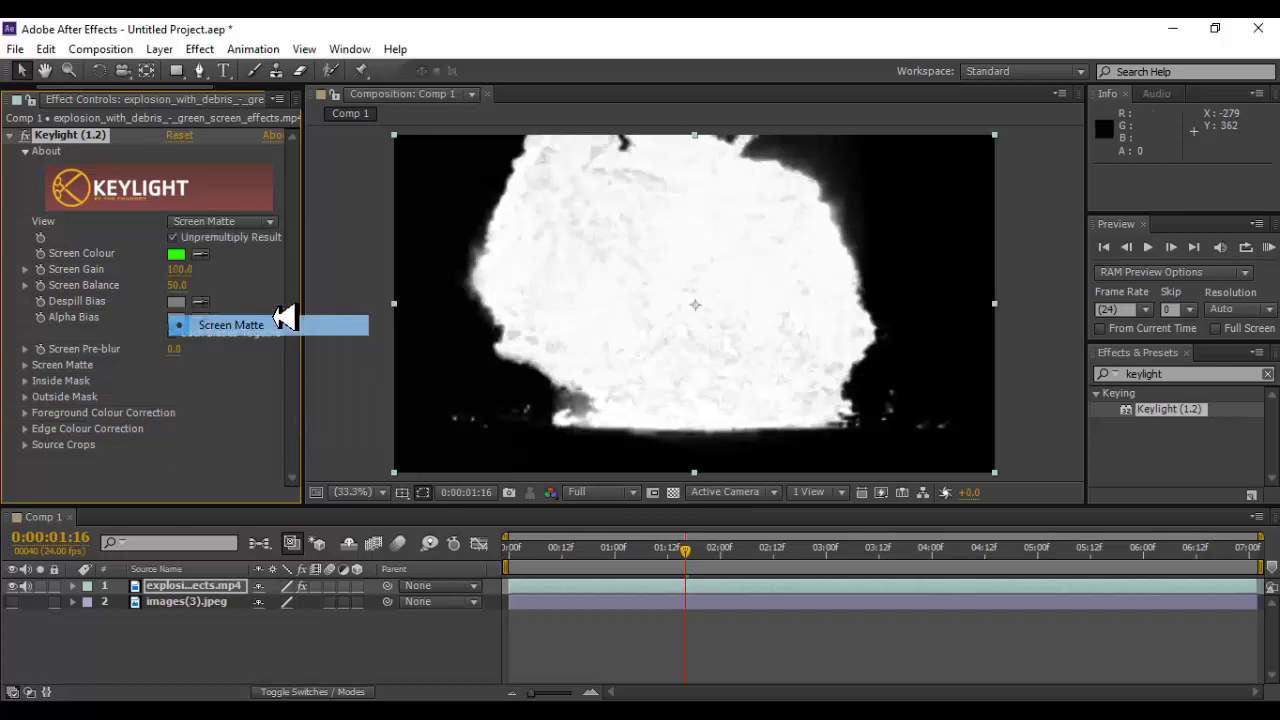
{"action": "left_click", "coordinate": [268, 221]}
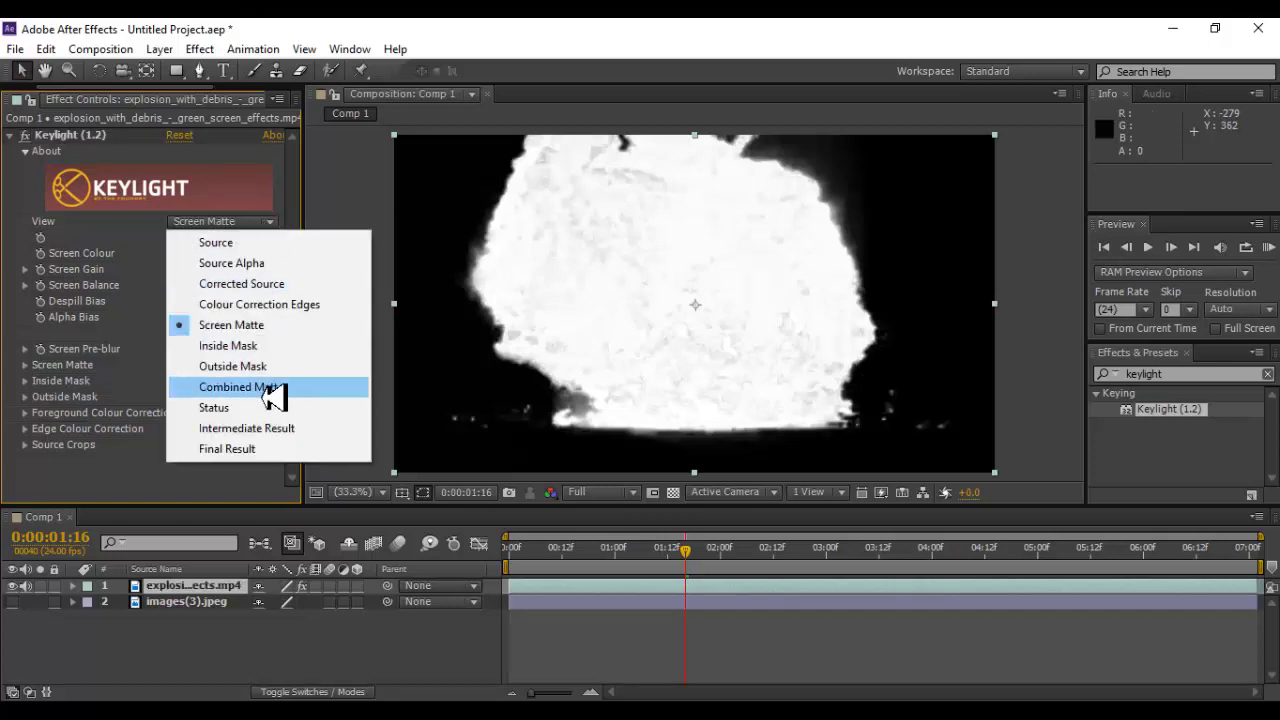
{"action": "left_click", "coordinate": [277, 443]}
{"action": "left_click", "coordinate": [266, 222]}
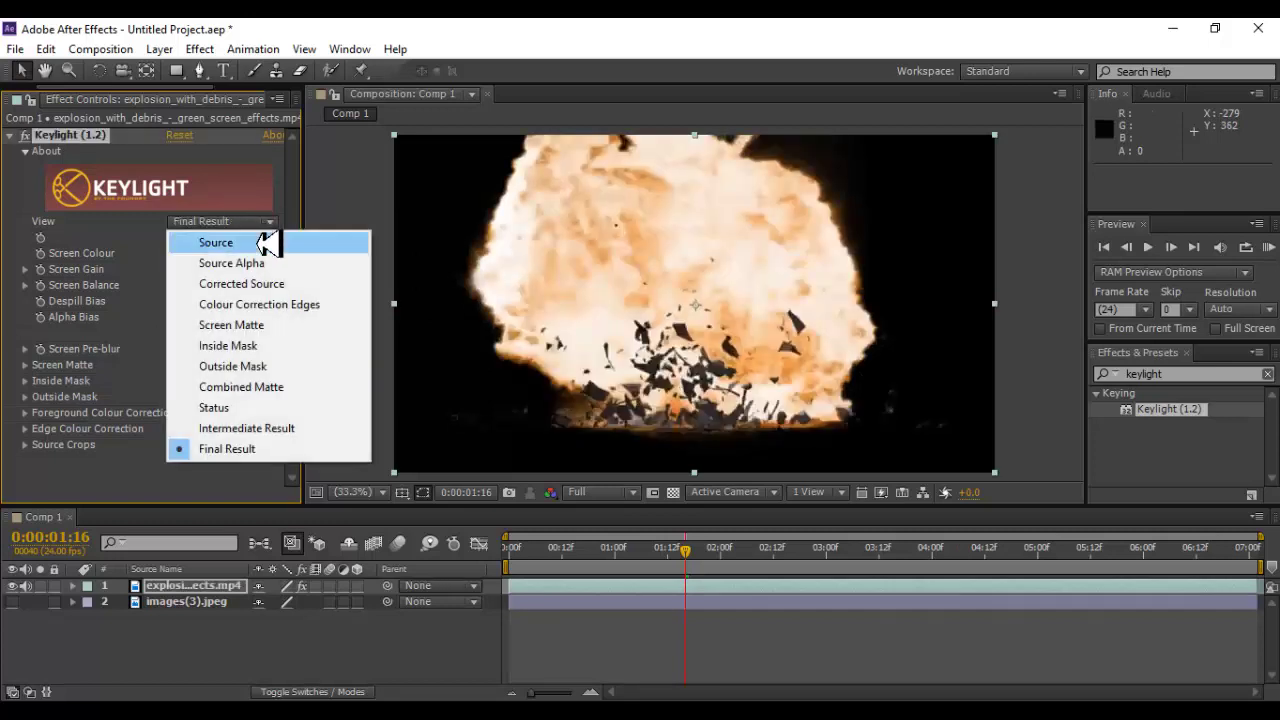
{"action": "left_click", "coordinate": [263, 405]}
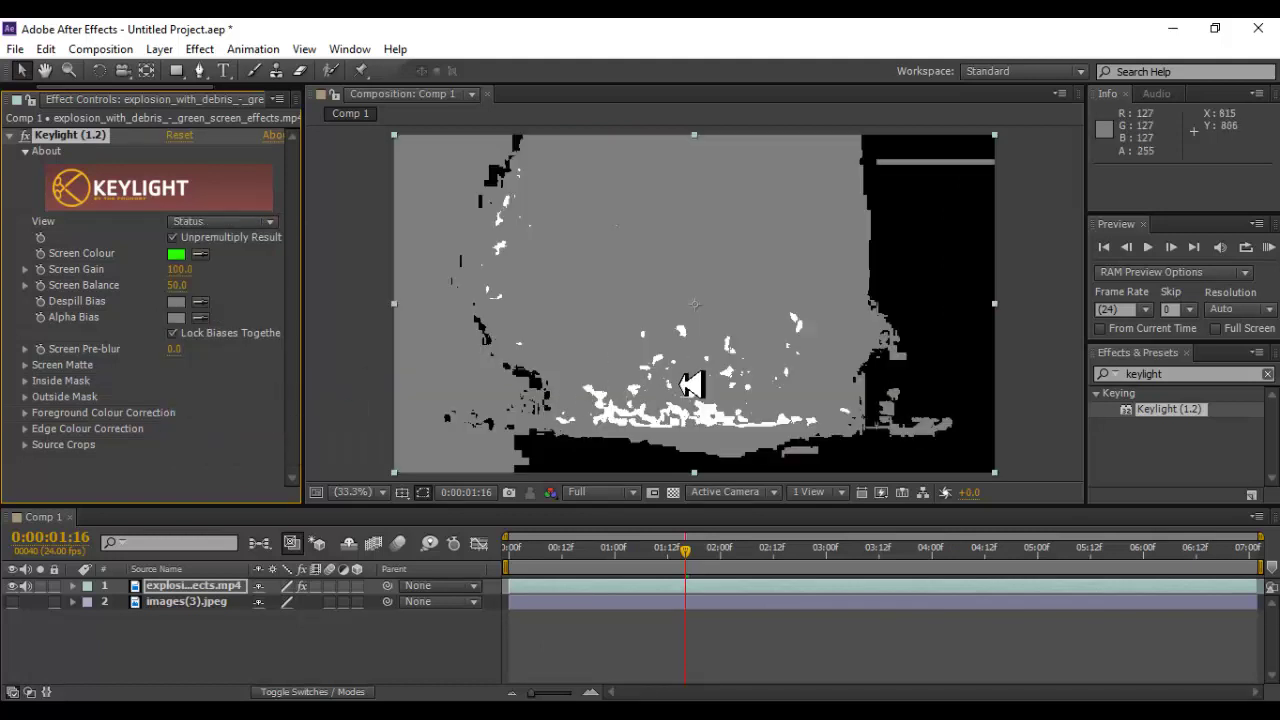
{"action": "left_click", "coordinate": [270, 221]}
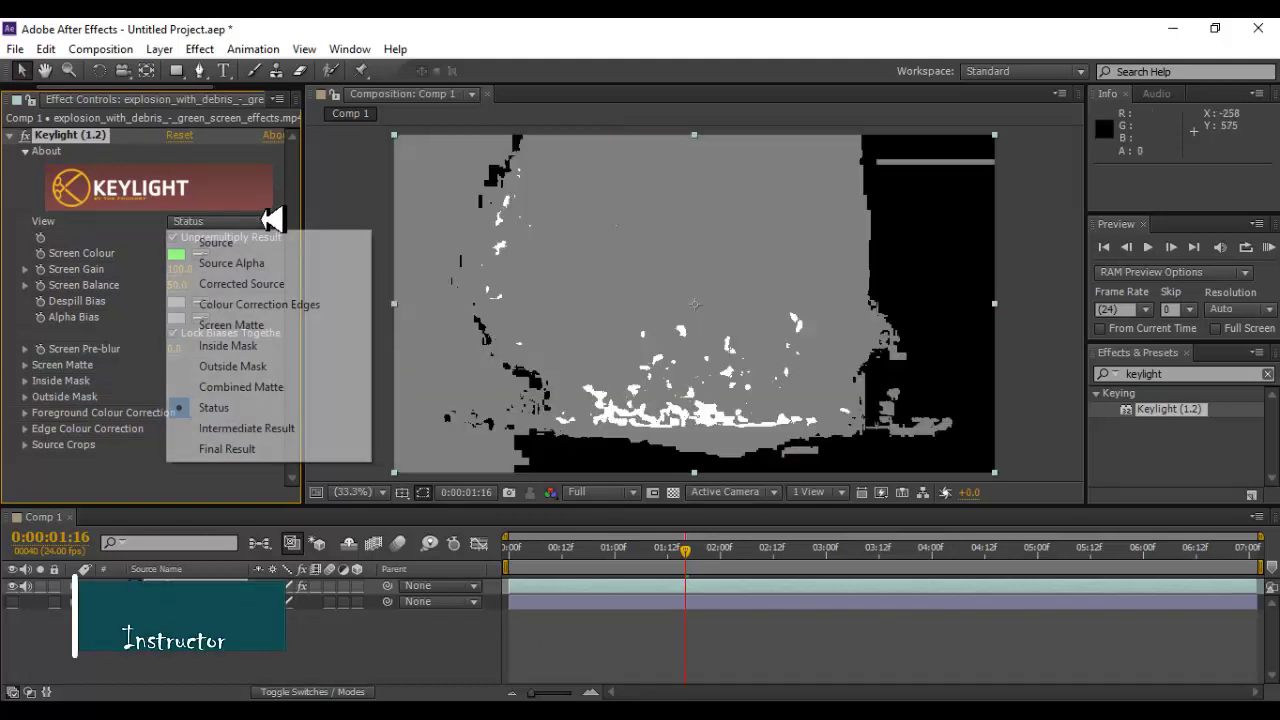
- In Screen Matte view raise Screen Gain to 326, then return View to Final Result
{"action": "left_click", "coordinate": [300, 326]}
{"action": "scroll", "coordinate": [514, 351], "scroll_direction": "up", "scroll_amount": 3}
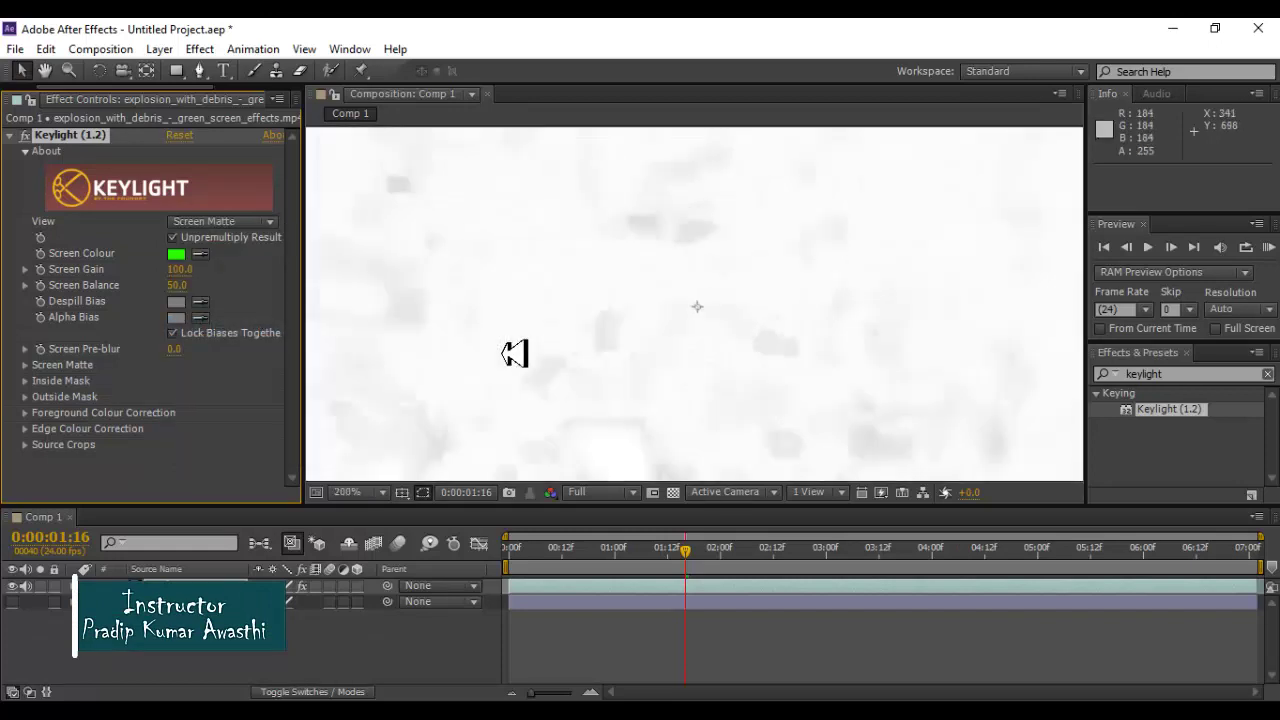
{"action": "scroll", "coordinate": [643, 363], "scroll_direction": "down", "scroll_amount": 2}
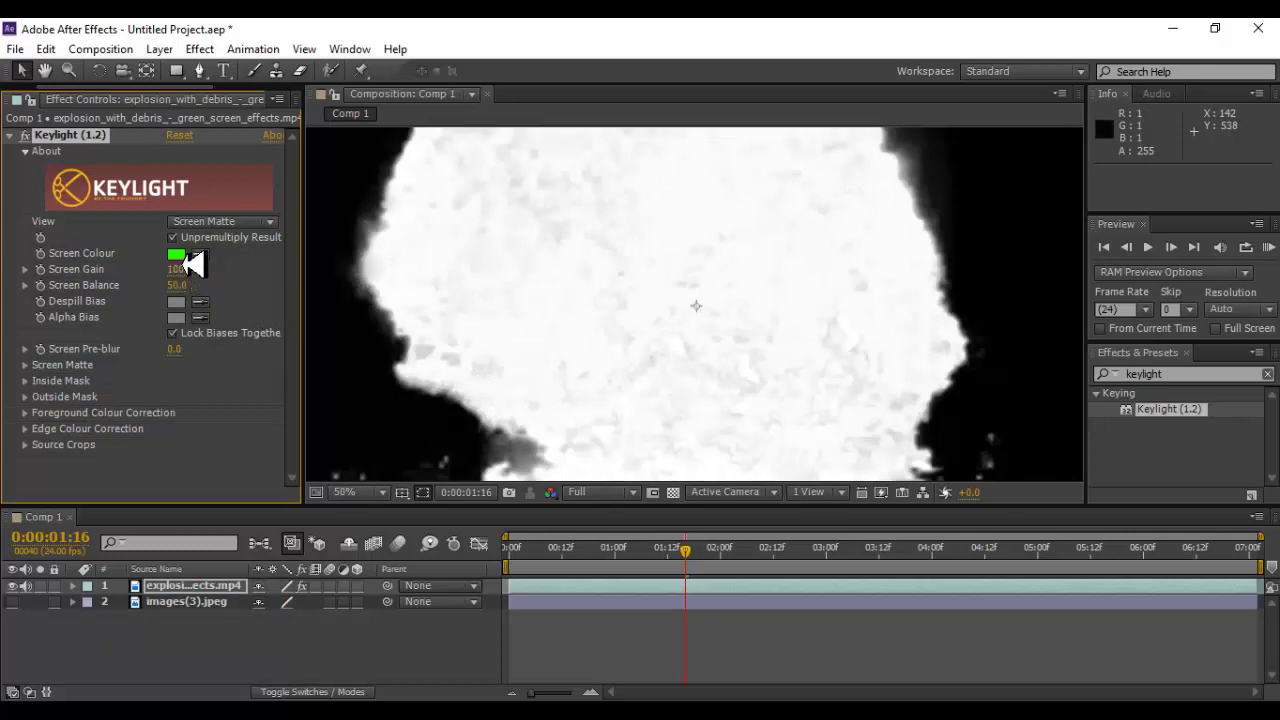
{"action": "left_click_drag", "start_coordinate": [193, 263], "coordinate": [395, 260]}
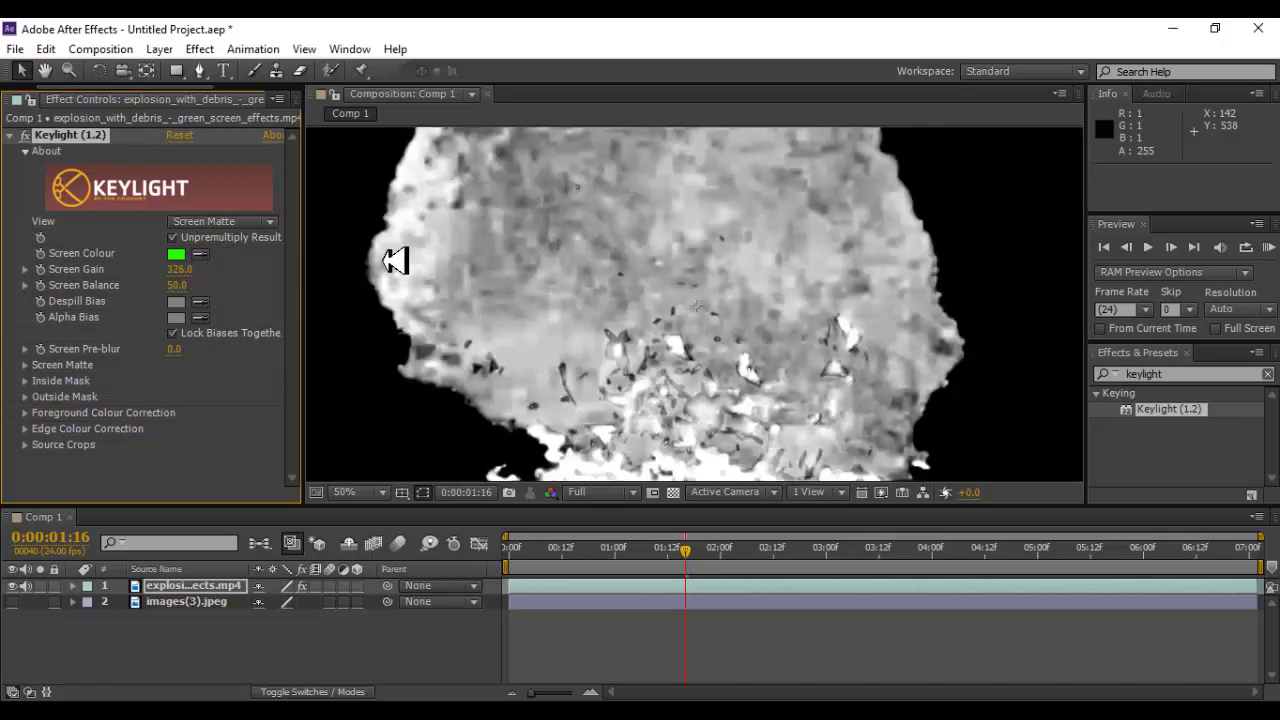
{"action": "left_click", "coordinate": [268, 222]}
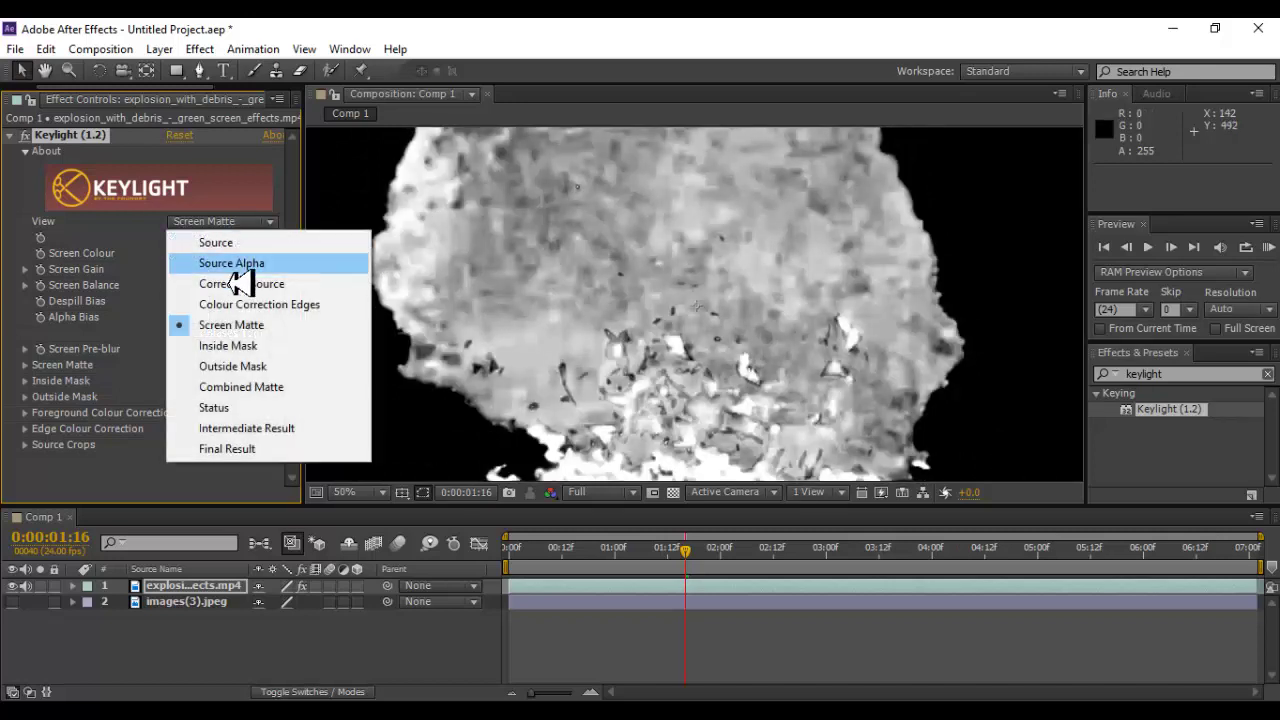
{"action": "left_click", "coordinate": [245, 449]}
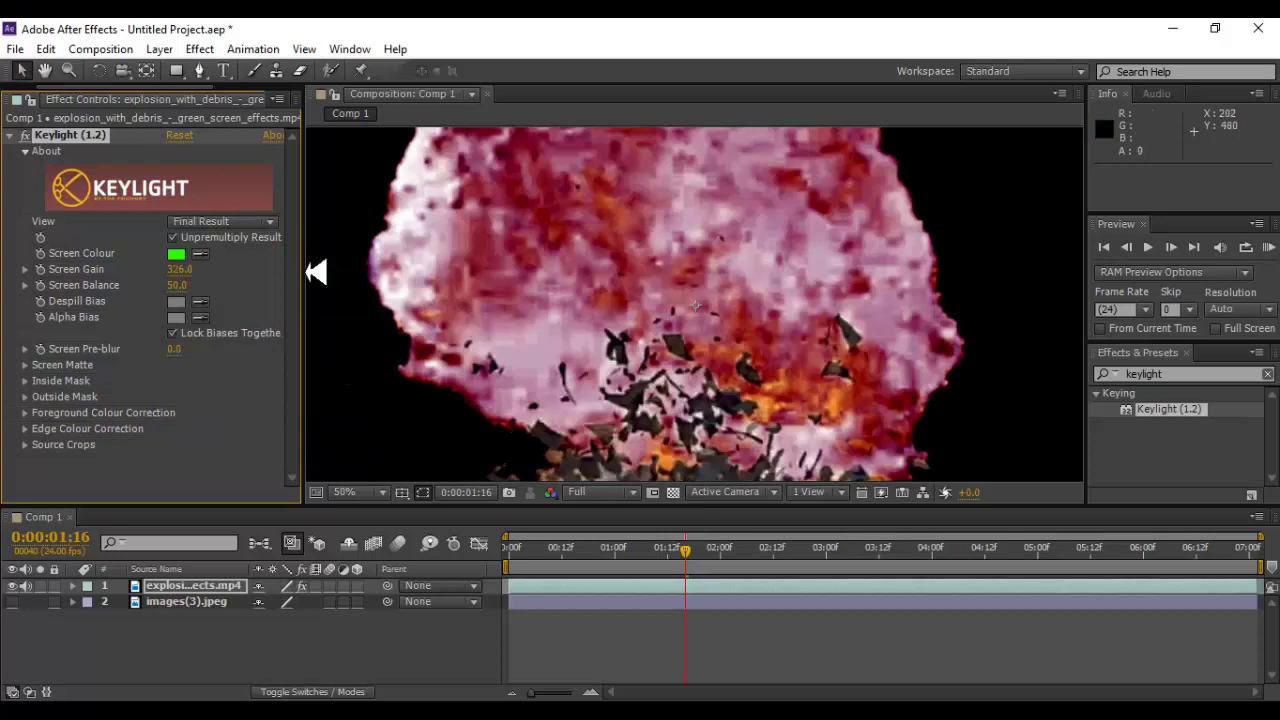
{"action": "left_click", "coordinate": [257, 219]}
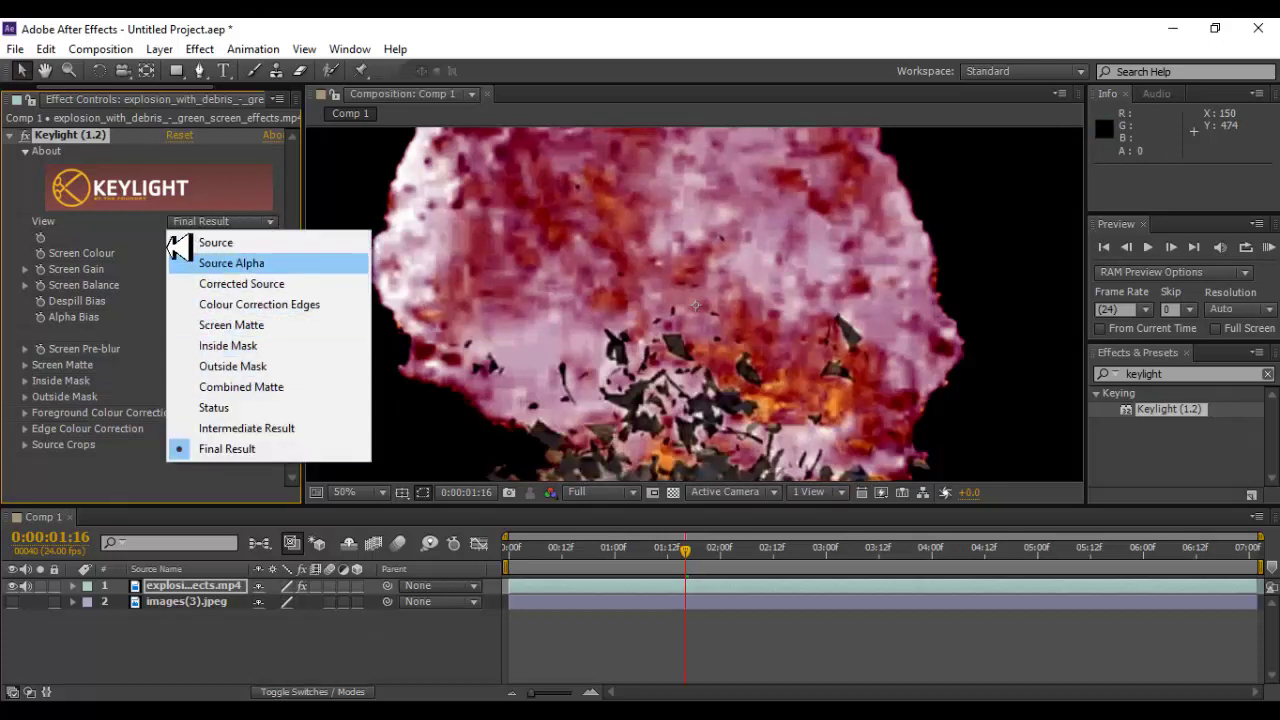
- Reset Screen Gain to 100 and switch Keylight's View to Screen Matte
{"action": "left_click", "coordinate": [150, 233]}
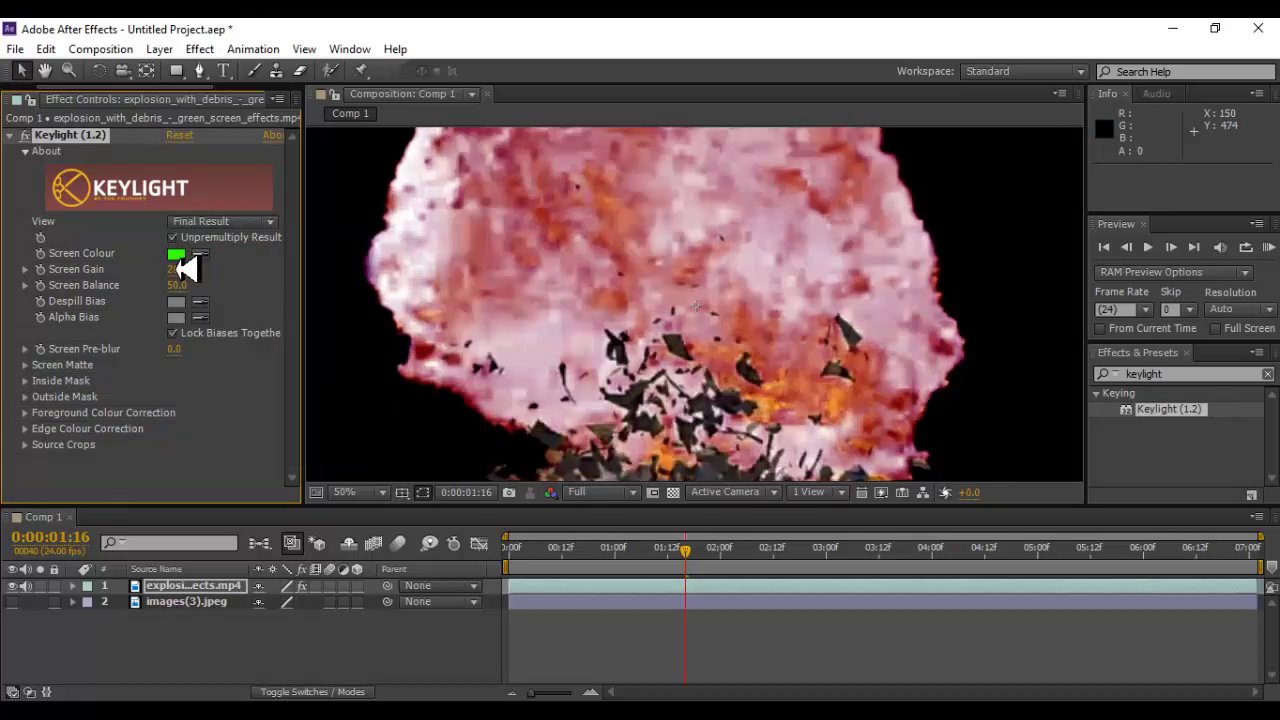
{"action": "right_click", "coordinate": [177, 269]}
{"action": "left_click", "coordinate": [240, 398]}
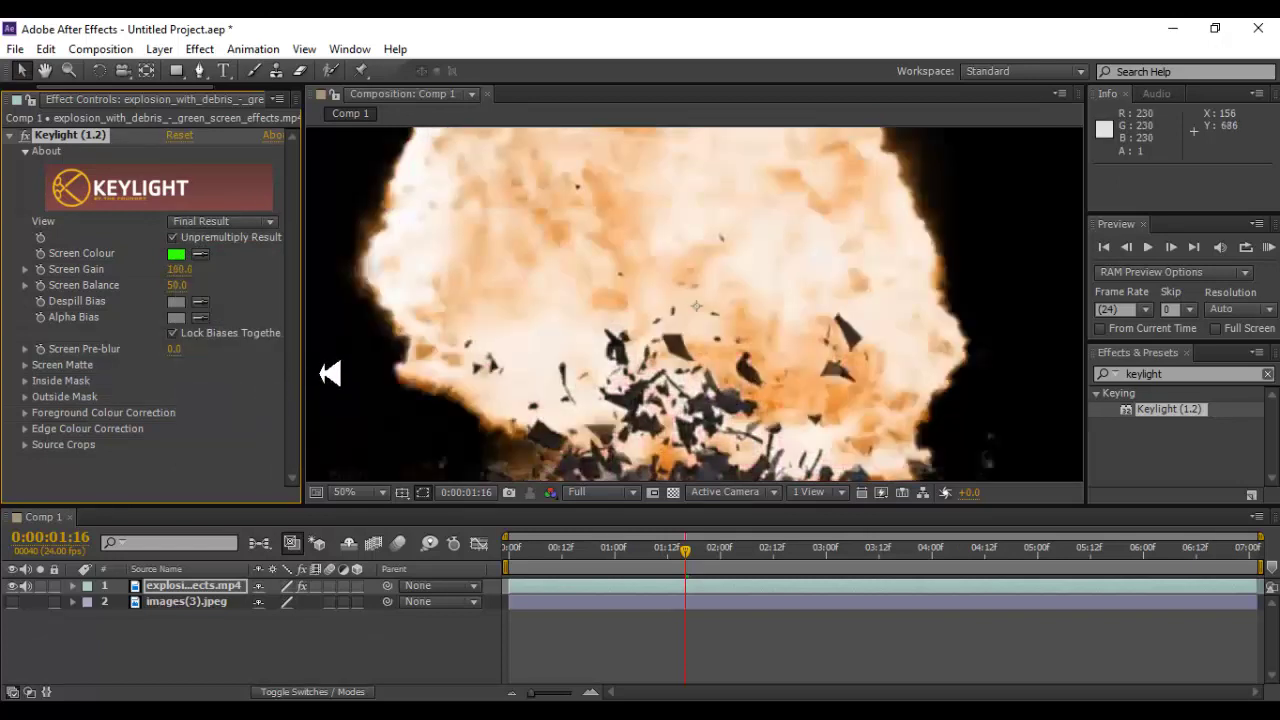
{"action": "left_click", "coordinate": [219, 221]}
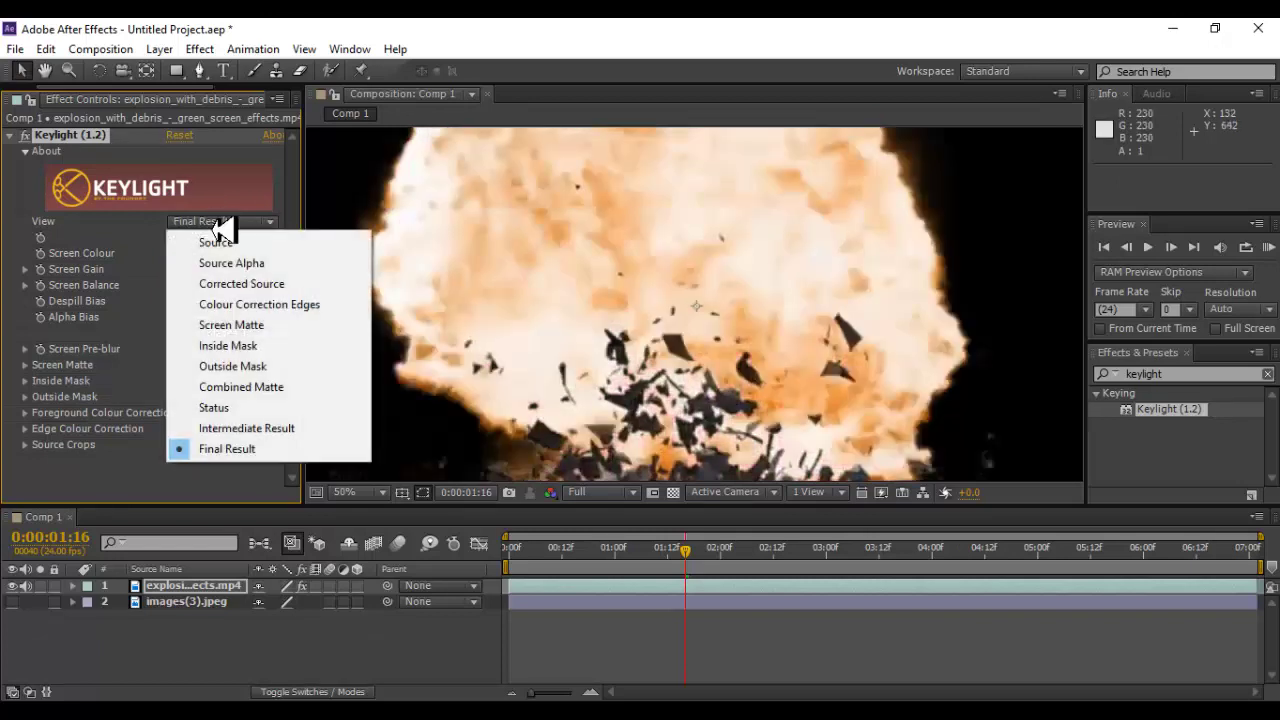
{"action": "left_click", "coordinate": [245, 326]}
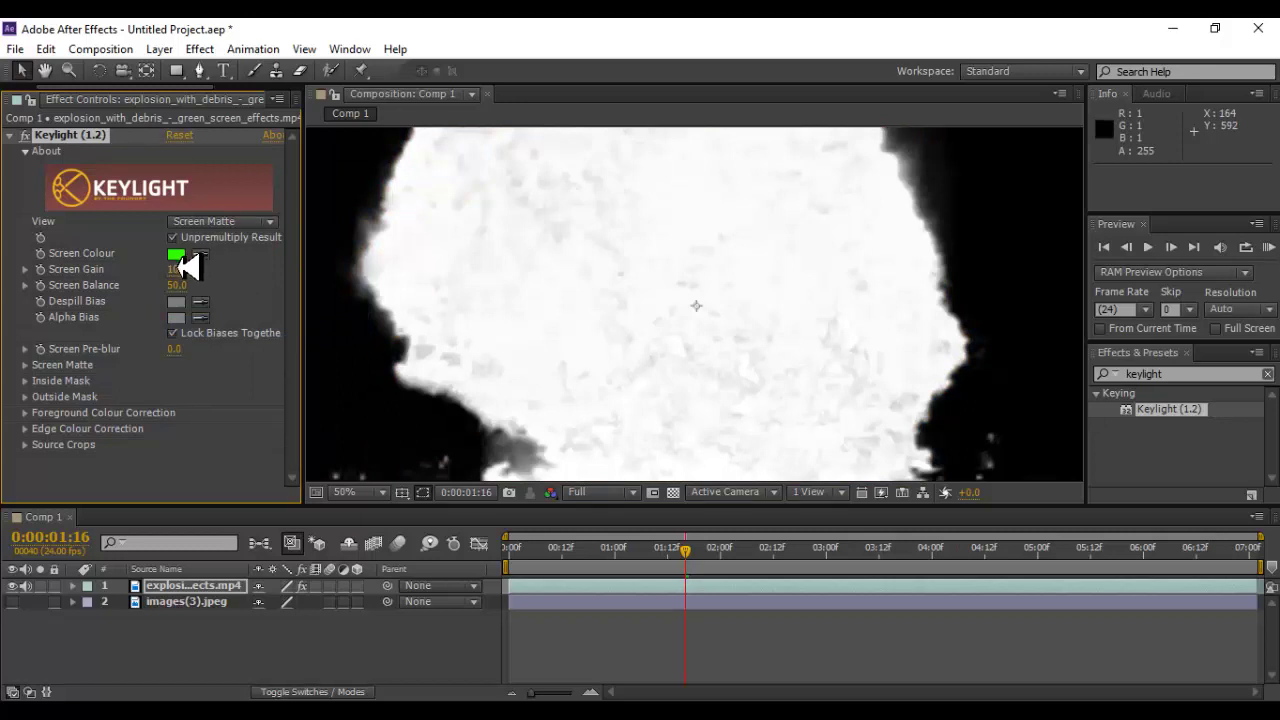
- Raise Screen Gain to about 161 and Screen Balance to 100, adding slight screen pre-blur
{"action": "left_click_drag", "start_coordinate": [188, 266], "coordinate": [216, 266]}
{"action": "mouse_move", "coordinate": [235, 266]}
{"action": "left_mouse_down"}
{"action": "mouse_move", "coordinate": [204, 285]}
{"action": "mouse_move", "coordinate": [220, 284]}
{"action": "left_mouse_up"}
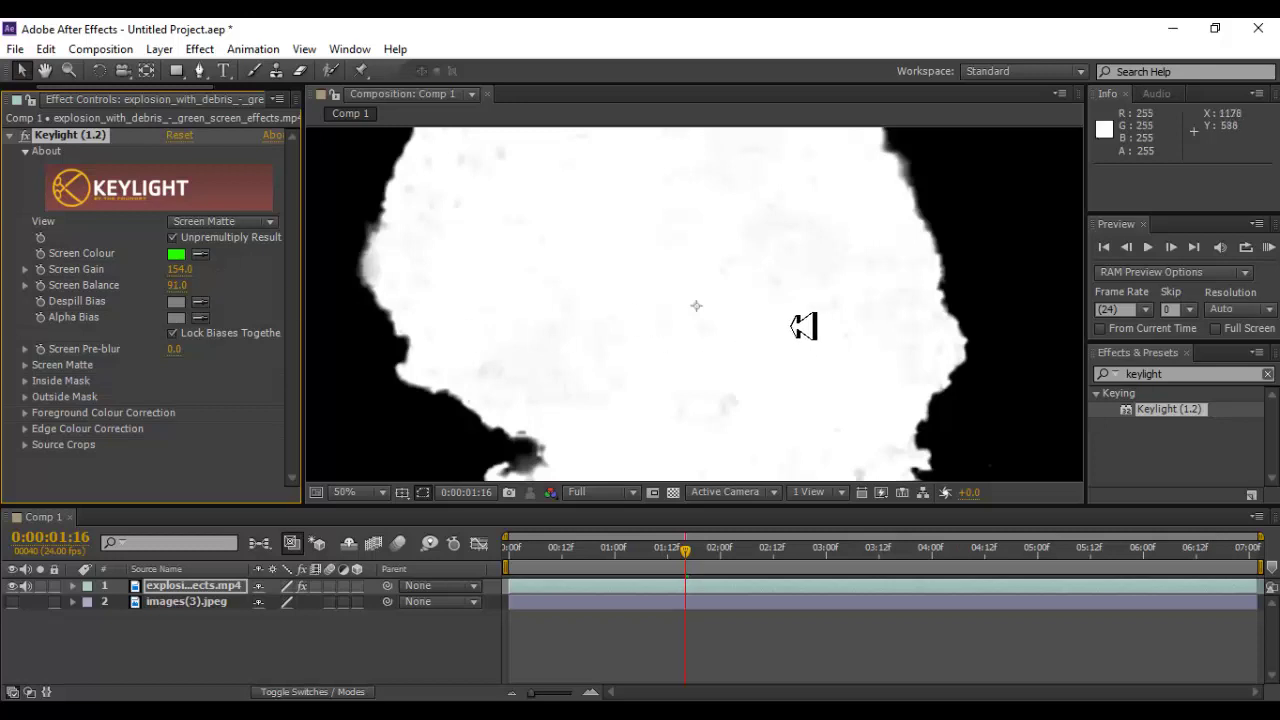
{"action": "left_click_drag", "start_coordinate": [187, 285], "coordinate": [258, 285]}
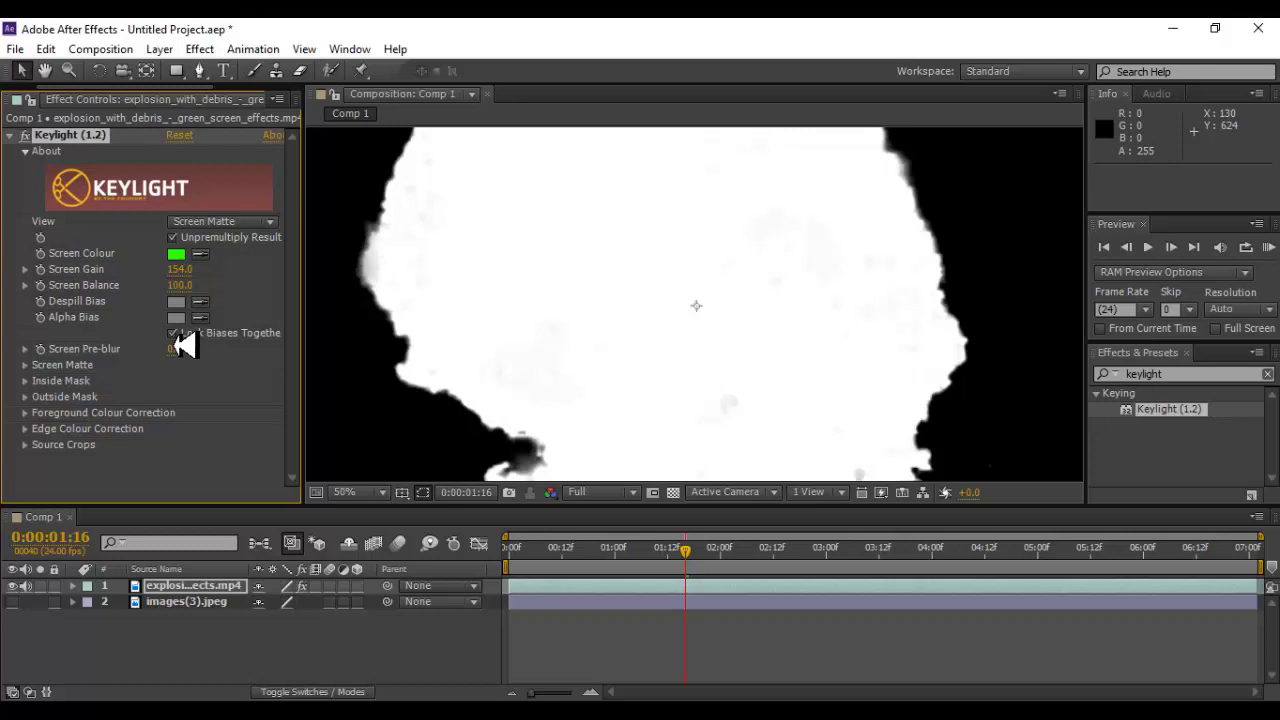
{"action": "left_click_drag", "start_coordinate": [188, 355], "coordinate": [200, 344]}
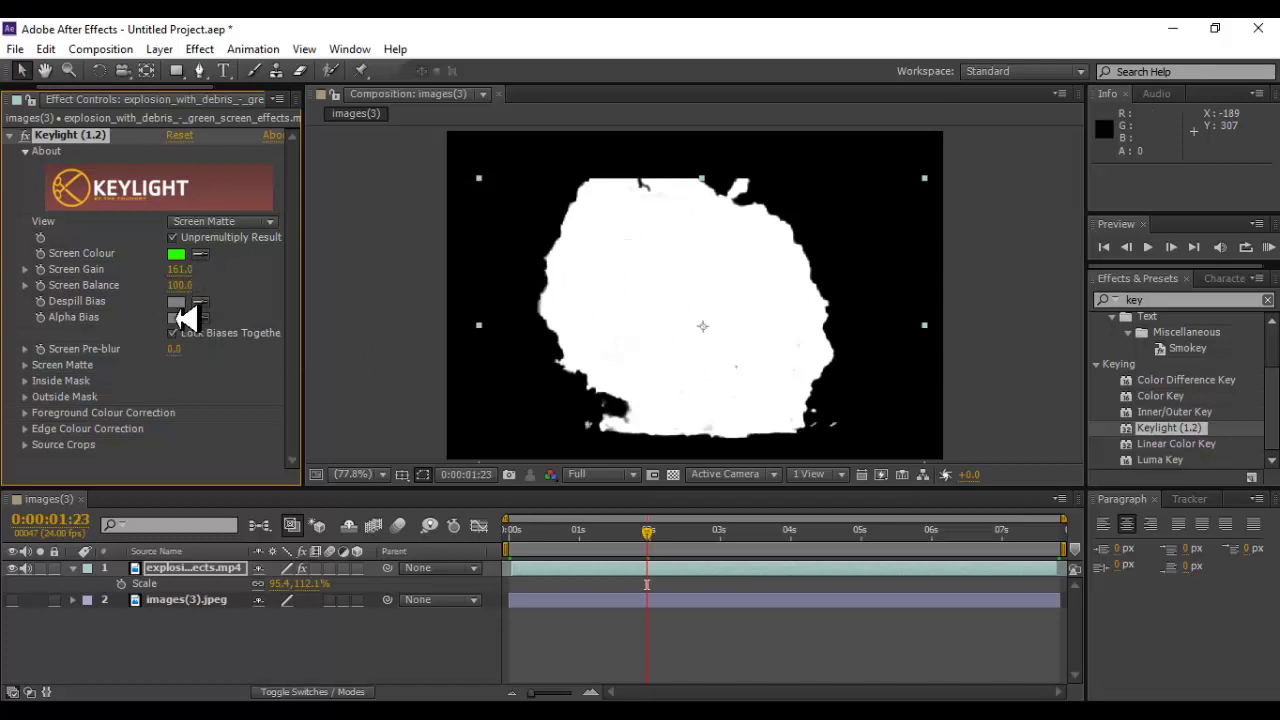
- Expand Keylight's Screen Matte, Inside Mask and Outside Mask settings
{"action": "left_click", "coordinate": [25, 365]}
{"action": "scroll", "coordinate": [175, 372], "scroll_direction": "down", "scroll_amount": 2}
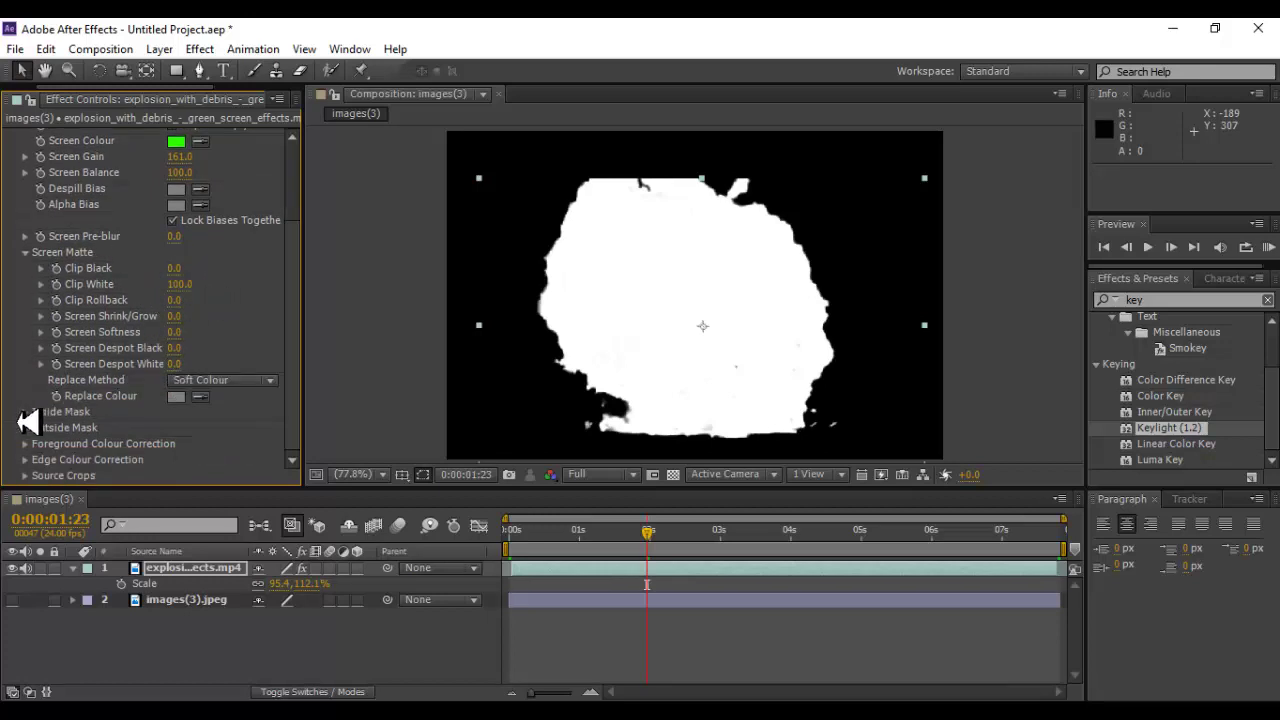
{"action": "left_click", "coordinate": [28, 411]}
{"action": "scroll", "coordinate": [40, 411], "scroll_direction": "down", "scroll_amount": 1}
{"action": "scroll", "coordinate": [225, 410], "scroll_direction": "down", "scroll_amount": 2}
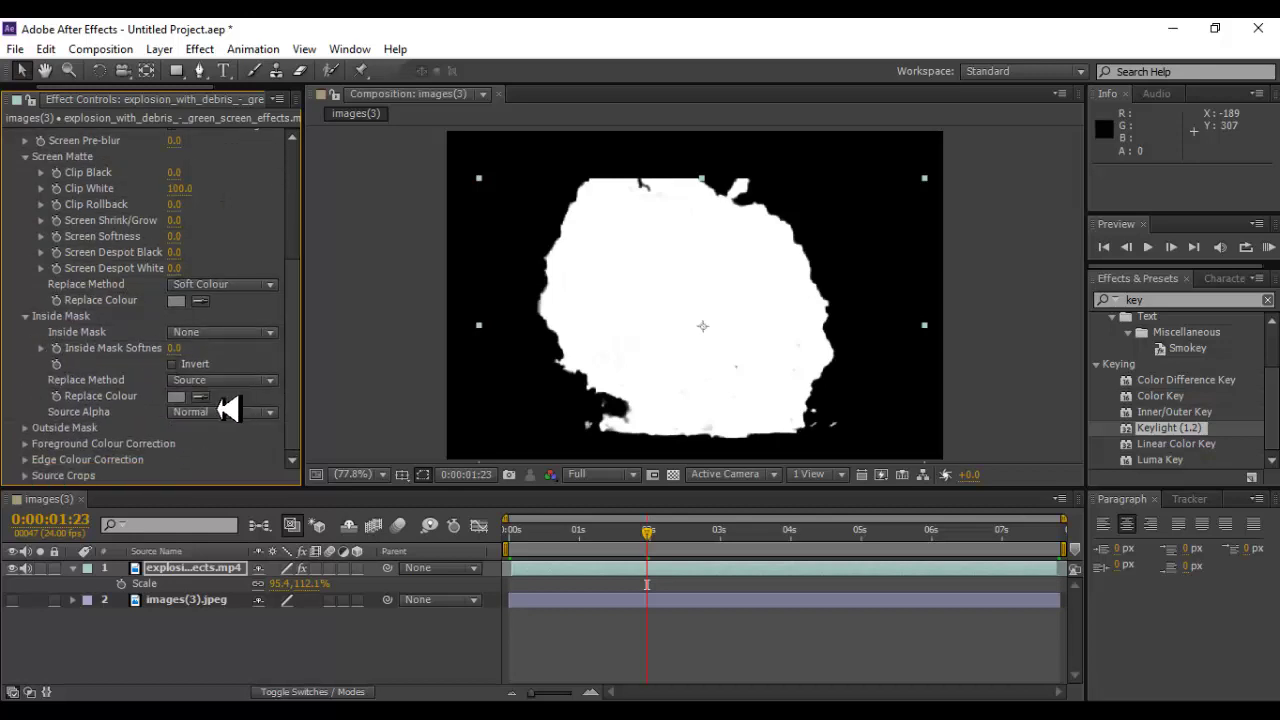
{"action": "left_click", "coordinate": [25, 428]}
{"action": "scroll", "coordinate": [120, 425], "scroll_direction": "down", "scroll_amount": 1}
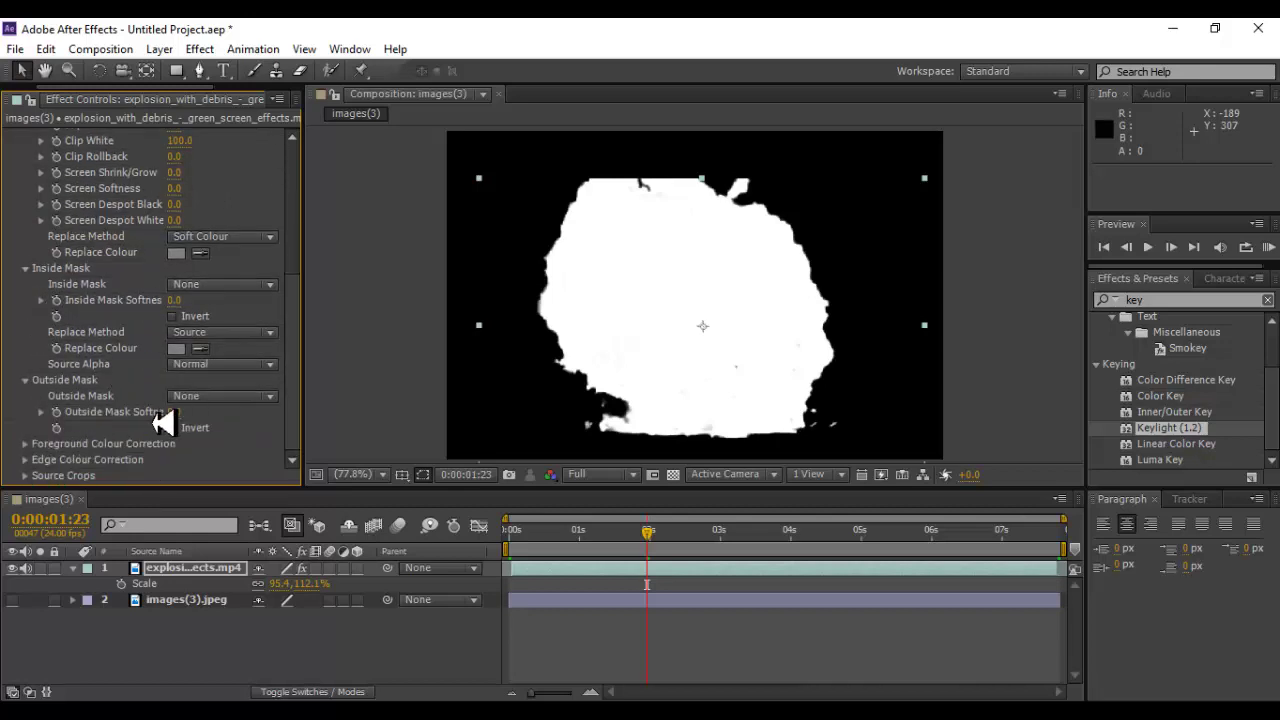
- Expand Foreground and Edge Colour Correction and Source Crops, then scroll back to the top
{"action": "left_click", "coordinate": [27, 443]}
{"action": "scroll", "coordinate": [171, 434], "scroll_direction": "down", "scroll_amount": 2}
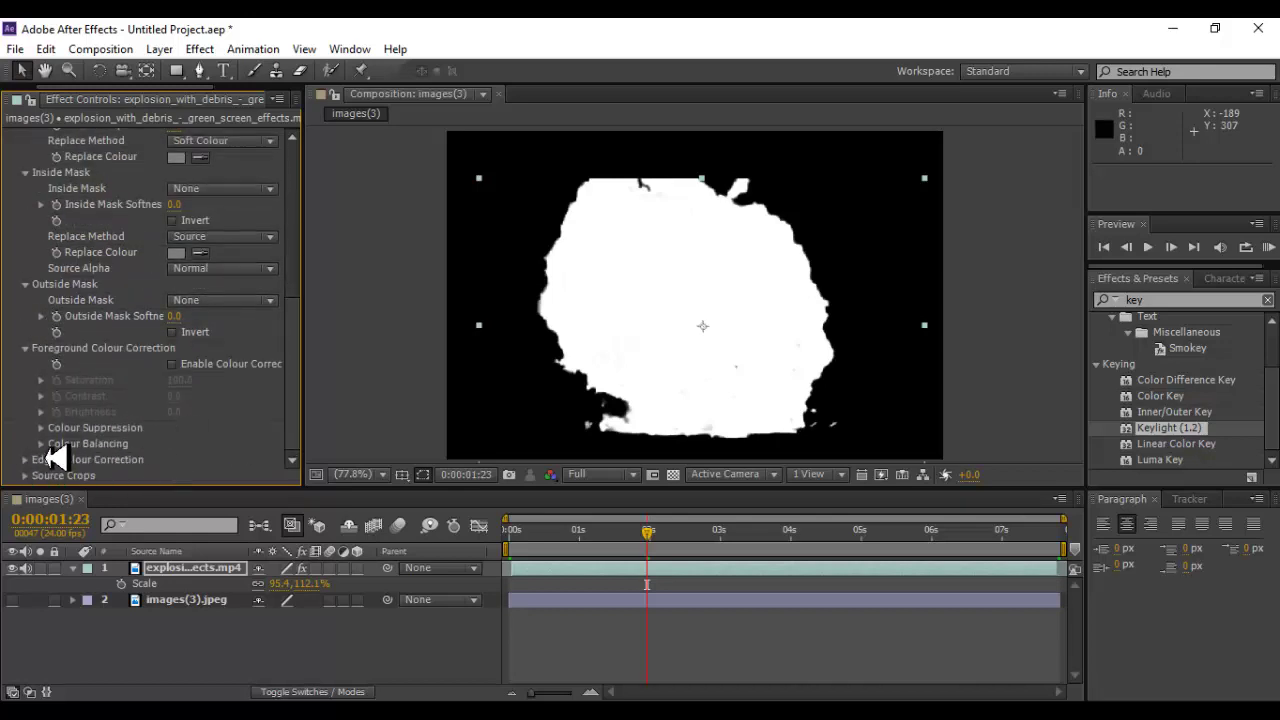
{"action": "left_click", "coordinate": [26, 459]}
{"action": "scroll", "coordinate": [215, 425], "scroll_direction": "down", "scroll_amount": 3}
{"action": "scroll", "coordinate": [215, 425], "scroll_direction": "down", "scroll_amount": 1}
{"action": "left_click", "coordinate": [25, 475]}
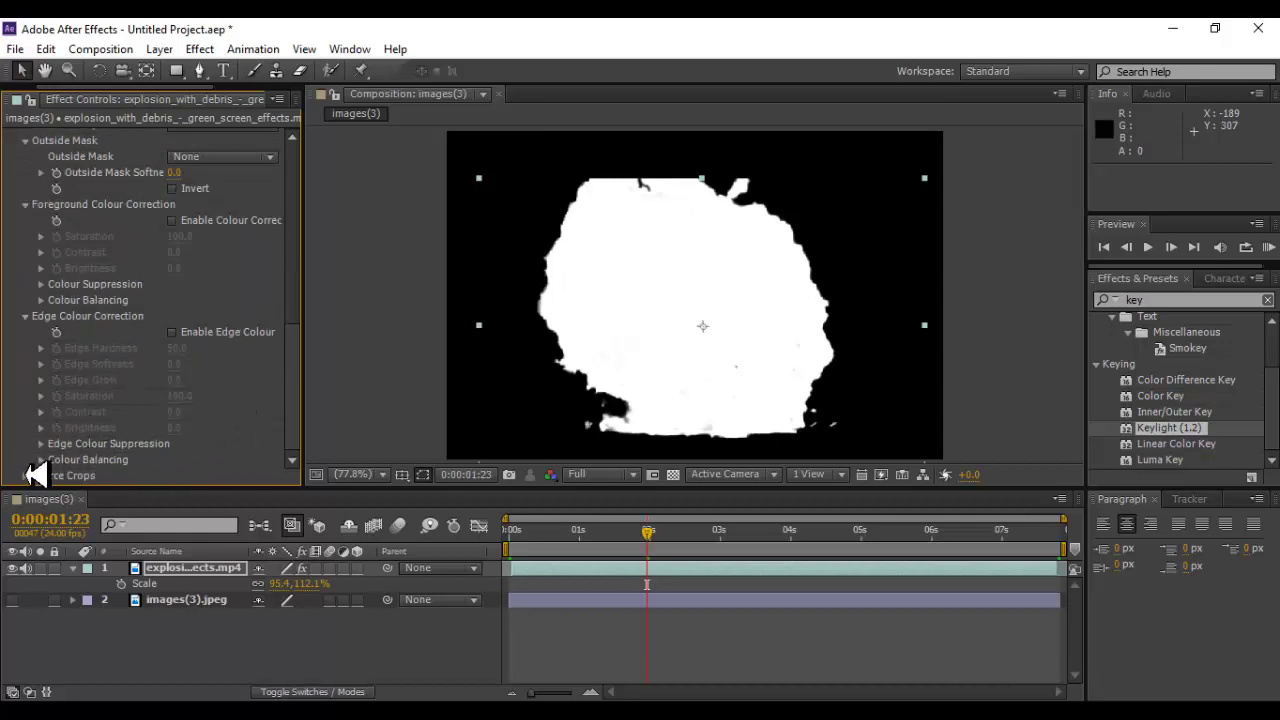
{"action": "scroll", "coordinate": [200, 432], "scroll_direction": "down", "scroll_amount": 2}
{"action": "scroll", "coordinate": [246, 420], "scroll_direction": "up", "scroll_amount": 3}
{"action": "scroll", "coordinate": [246, 415], "scroll_direction": "up", "scroll_amount": 3}
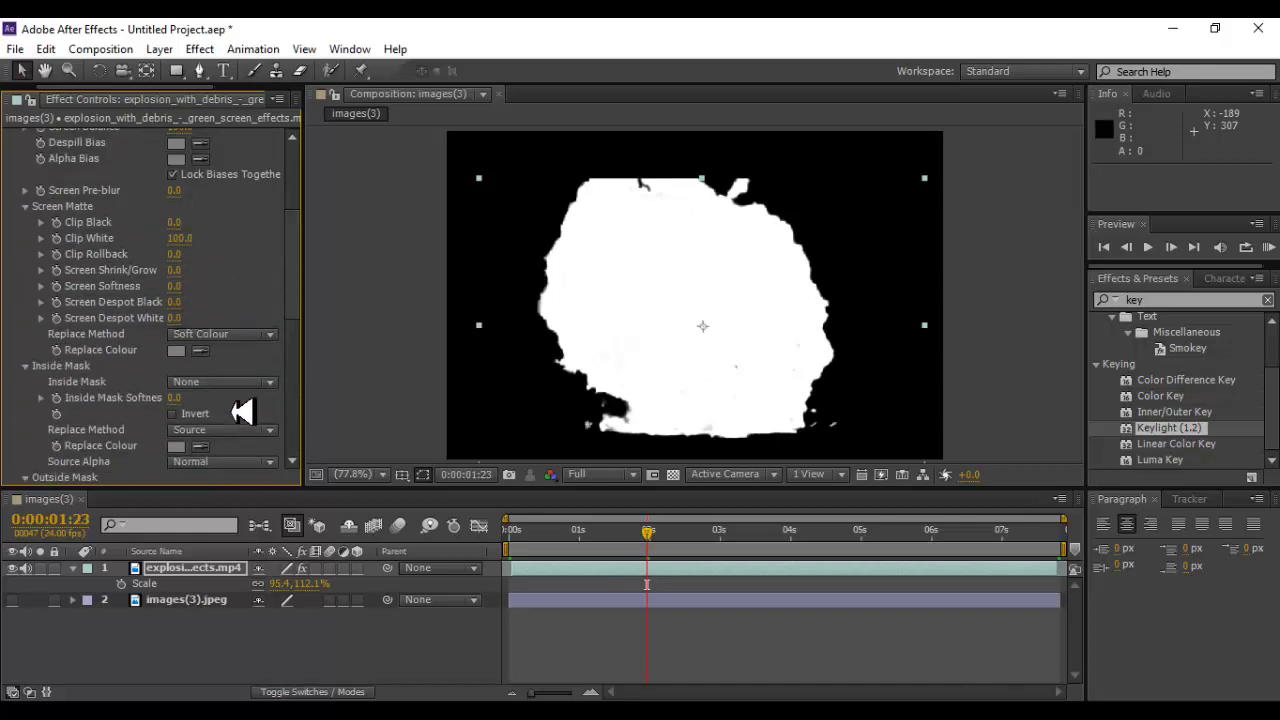
{"action": "scroll", "coordinate": [246, 415], "scroll_direction": "up", "scroll_amount": 4}
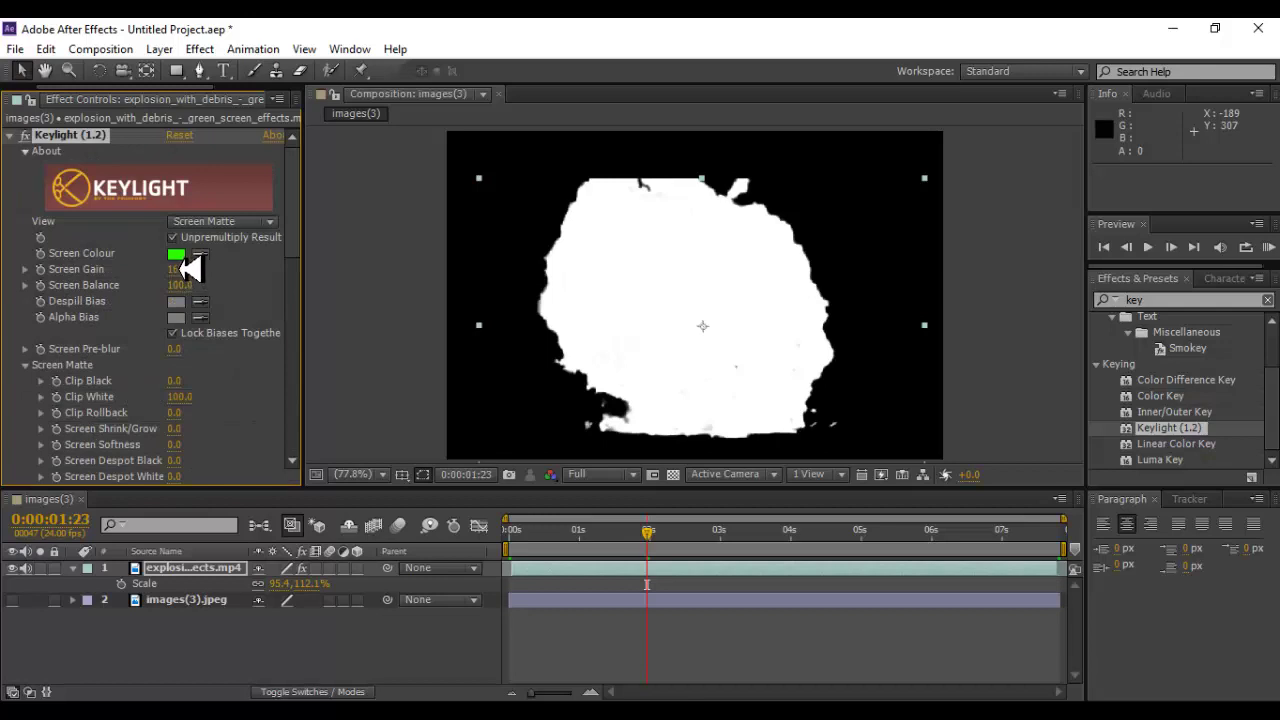
- Switch View to Final Result with Screen Gain 127 and Screen Balance 52
{"action": "left_click_drag", "start_coordinate": [185, 268], "coordinate": [184, 287]}
{"action": "left_click", "coordinate": [245, 220]}
{"action": "left_click", "coordinate": [252, 444]}
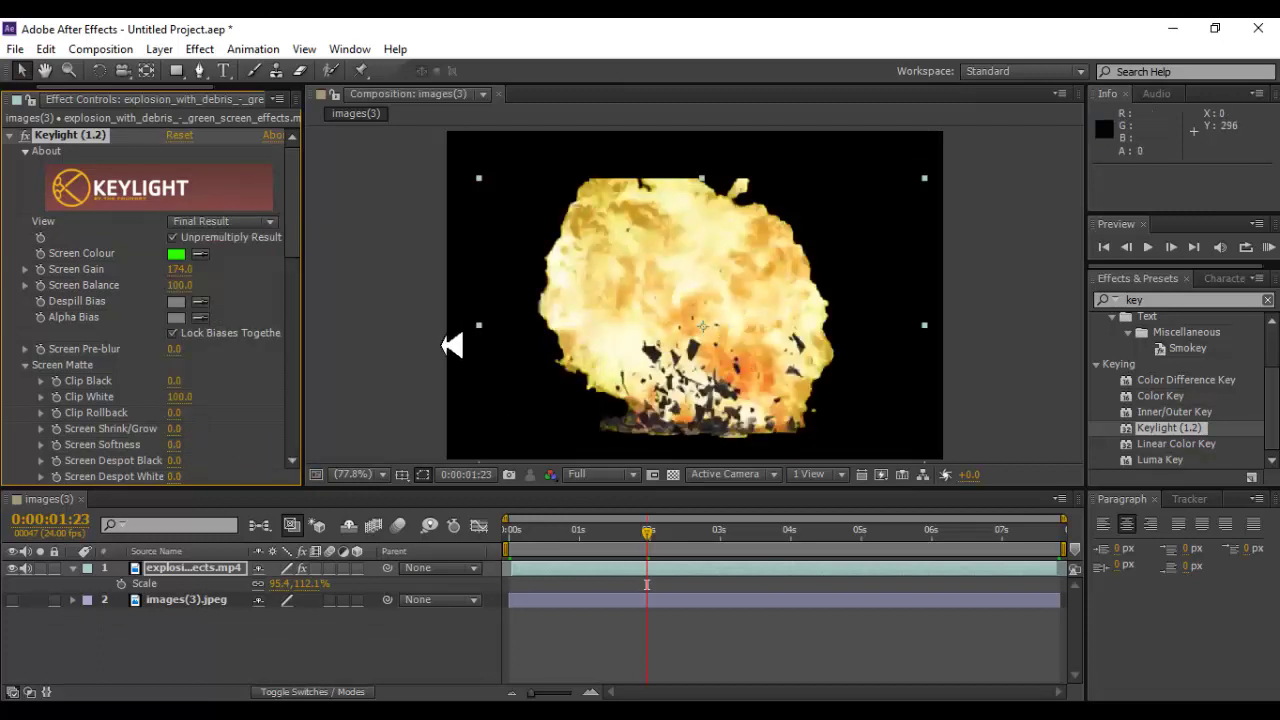
{"action": "mouse_move", "coordinate": [198, 270]}
{"action": "left_mouse_down"}
{"action": "mouse_move", "coordinate": [158, 268]}
{"action": "mouse_move", "coordinate": [688, 533]}
{"action": "mouse_move", "coordinate": [640, 530]}
{"action": "mouse_move", "coordinate": [676, 530]}
{"action": "left_mouse_up"}
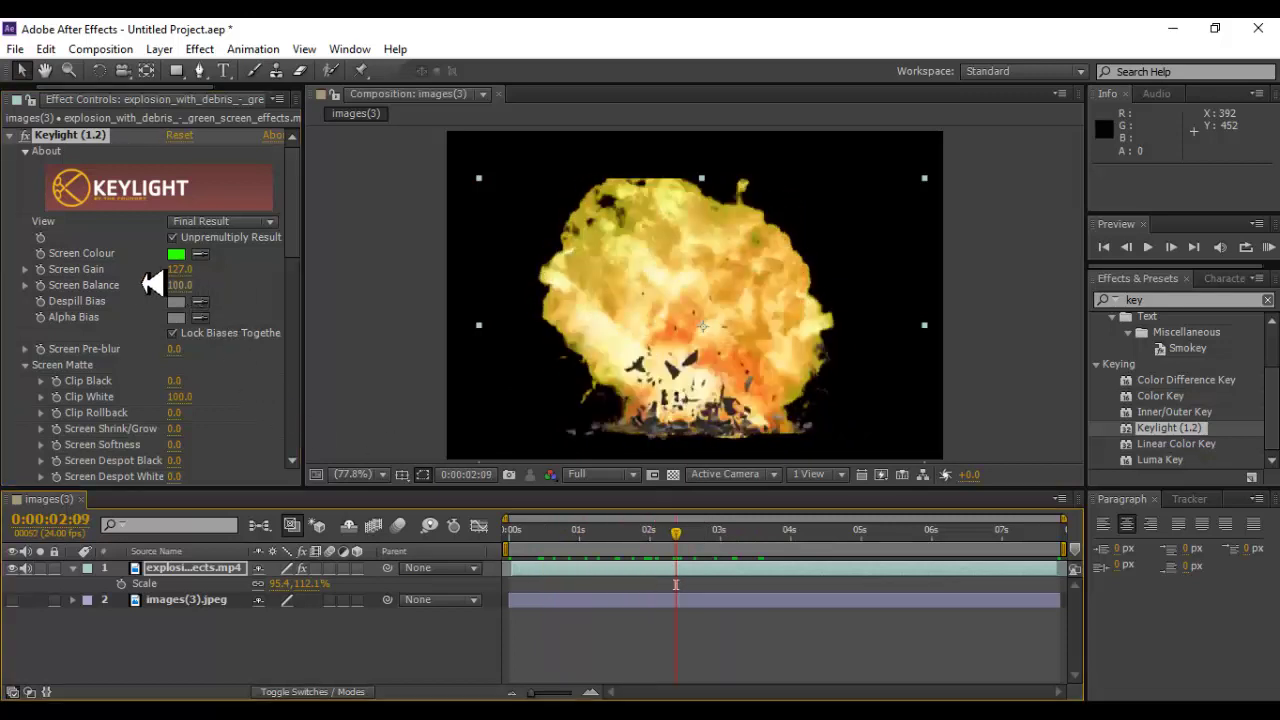
{"action": "left_click_drag", "start_coordinate": [152, 284], "coordinate": [136, 285]}
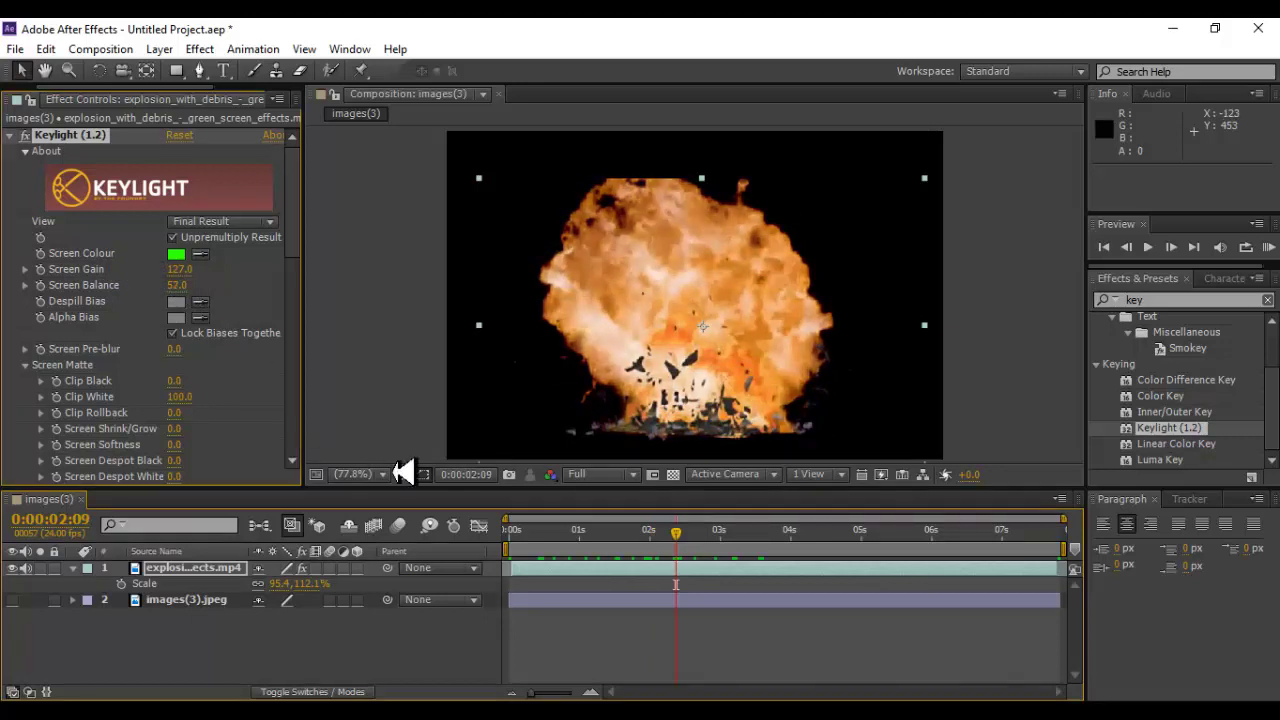
- Move to a later explosion frame and make the forest photo layer visible
{"action": "left_click", "coordinate": [717, 530]}
{"action": "left_click_drag", "start_coordinate": [788, 535], "coordinate": [826, 533]}
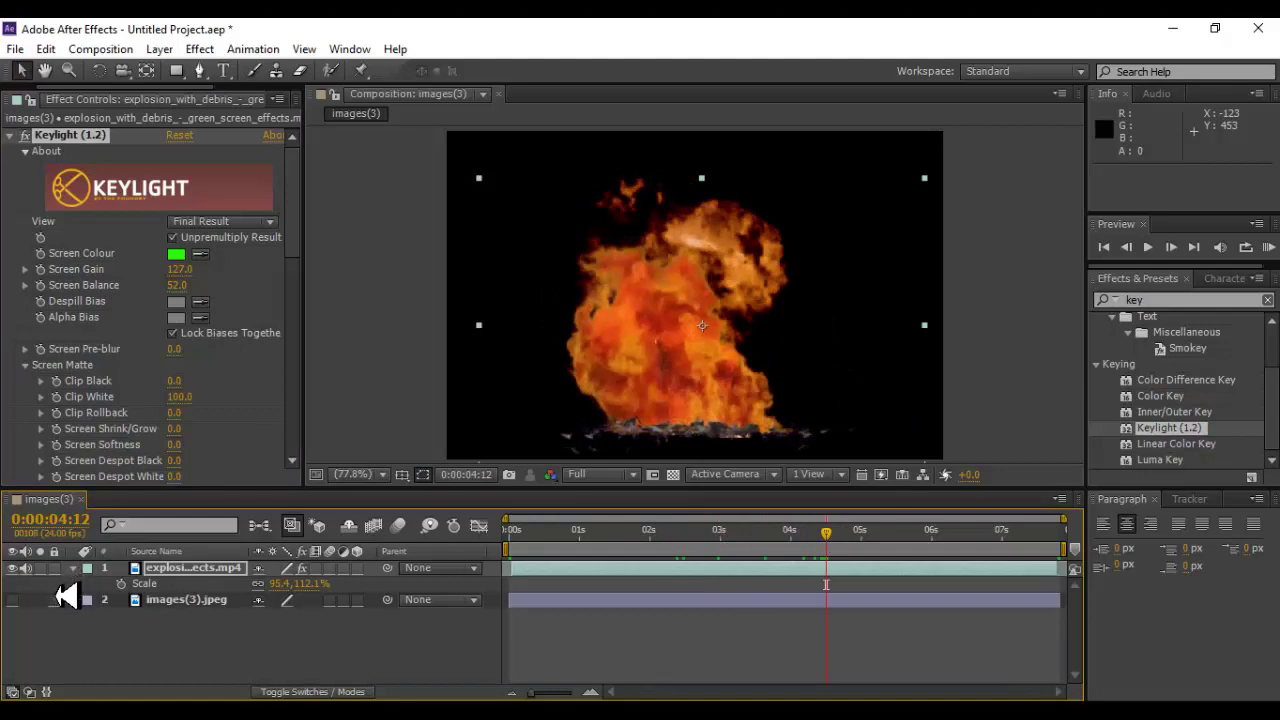
{"action": "left_click", "coordinate": [12, 599]}
{"action": "left_click", "coordinate": [170, 631]}
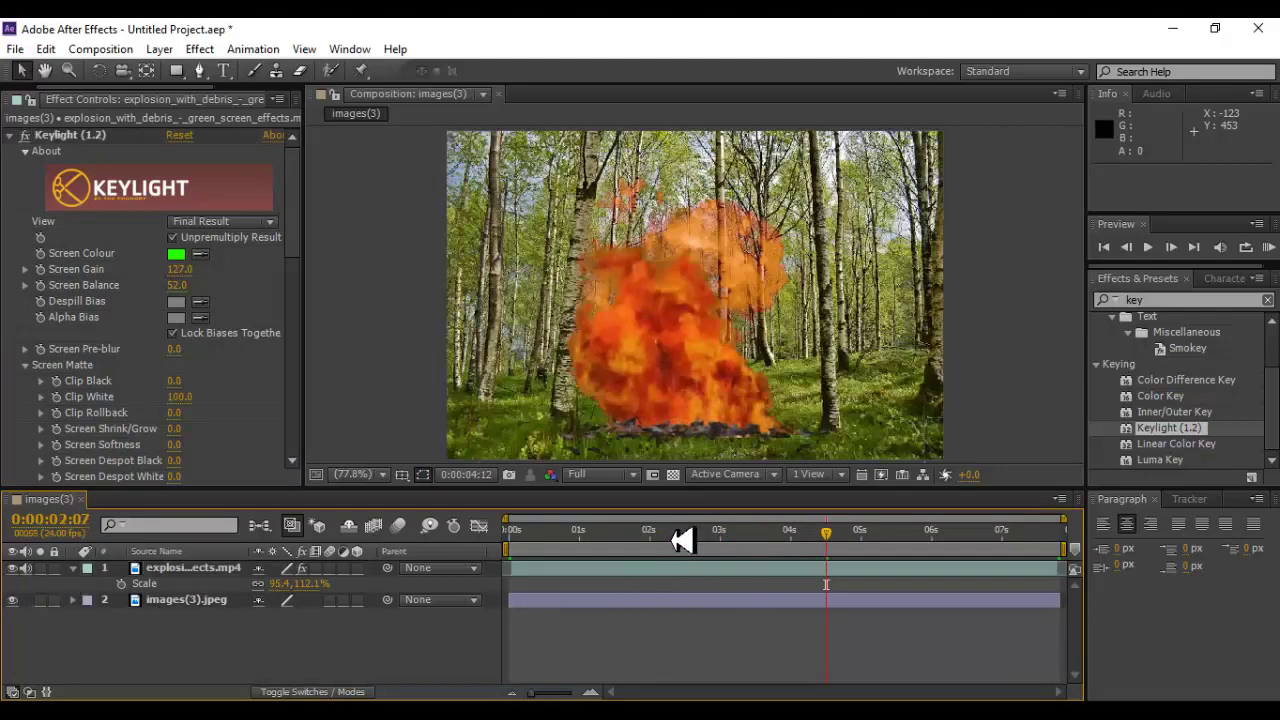
- Preview the keyed explosion from the start, then bring the playhead back before the blast
{"action": "left_click_drag", "start_coordinate": [531, 531], "coordinate": [510, 534]}
{"action": "key", "text": "h"}
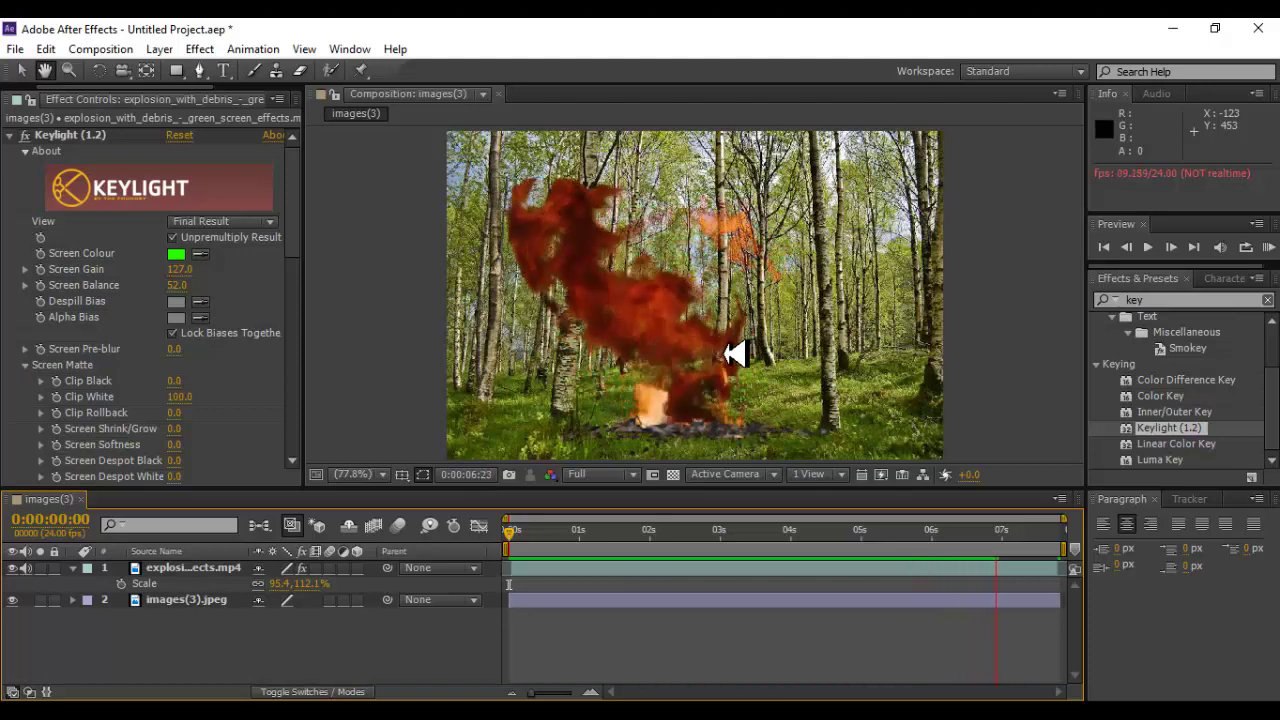
{"action": "left_click", "coordinate": [788, 532]}
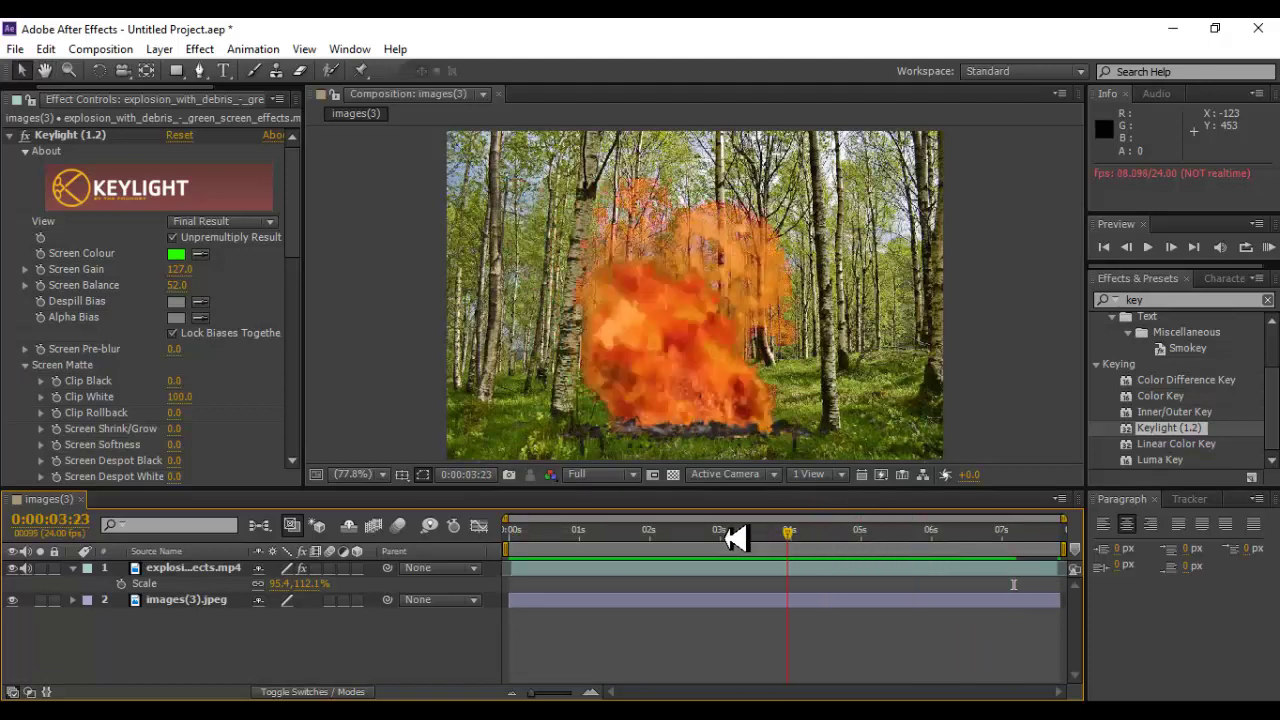
{"action": "left_click_drag", "start_coordinate": [735, 538], "coordinate": [522, 535]}
- Try scaling the forest photo up to 106%, then undo the change
{"action": "left_click", "coordinate": [175, 598]}
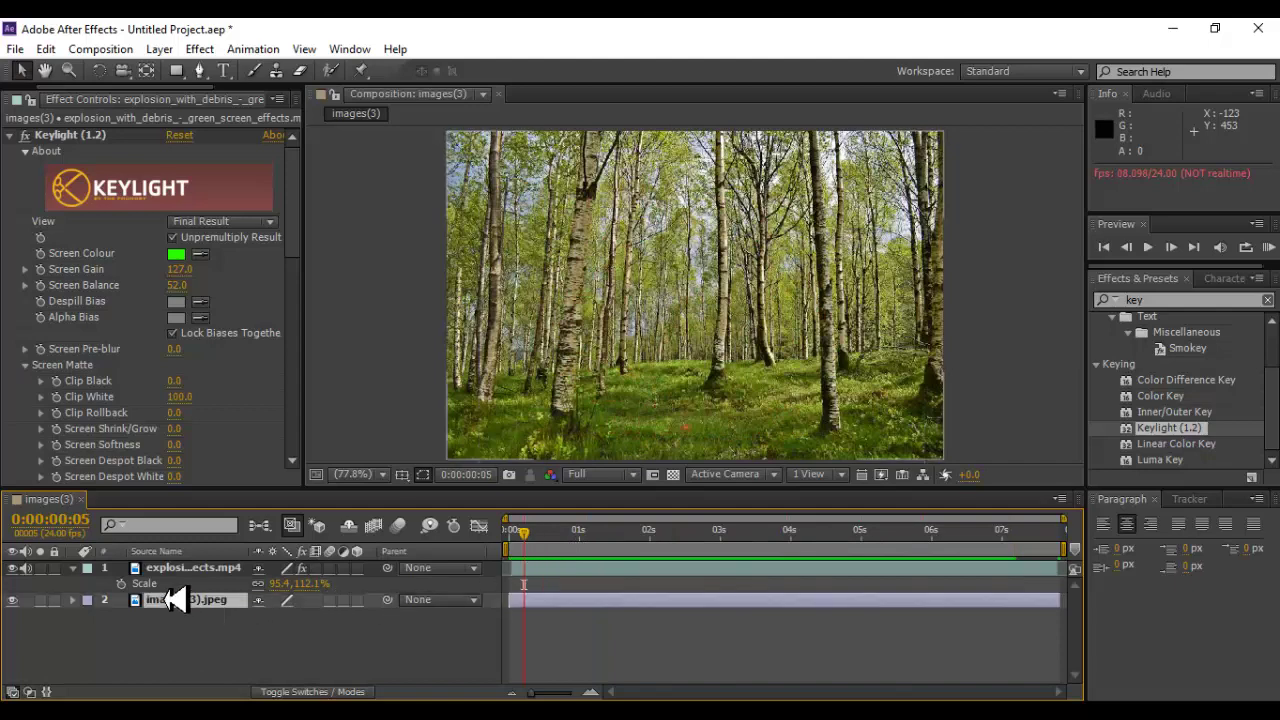
{"action": "key", "text": "s"}
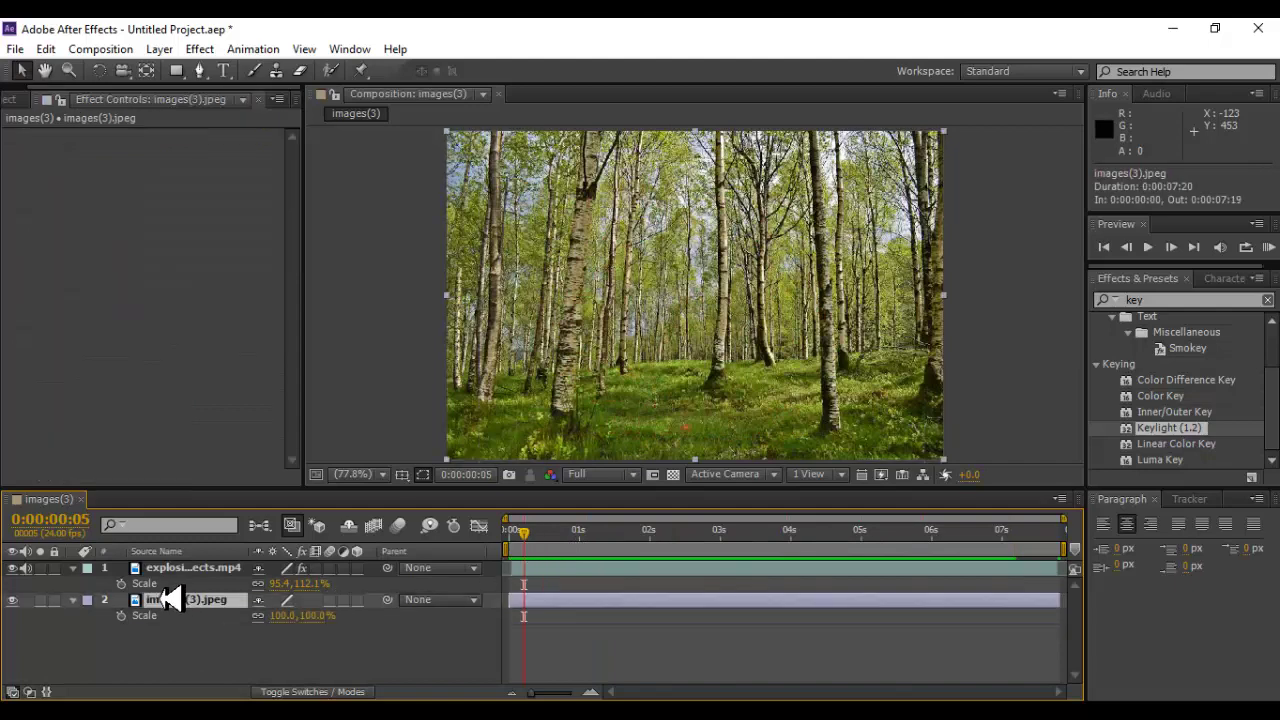
{"action": "left_click_drag", "start_coordinate": [288, 615], "coordinate": [290, 618]}
{"action": "left_click", "coordinate": [277, 648]}
{"action": "left_click", "coordinate": [190, 601]}
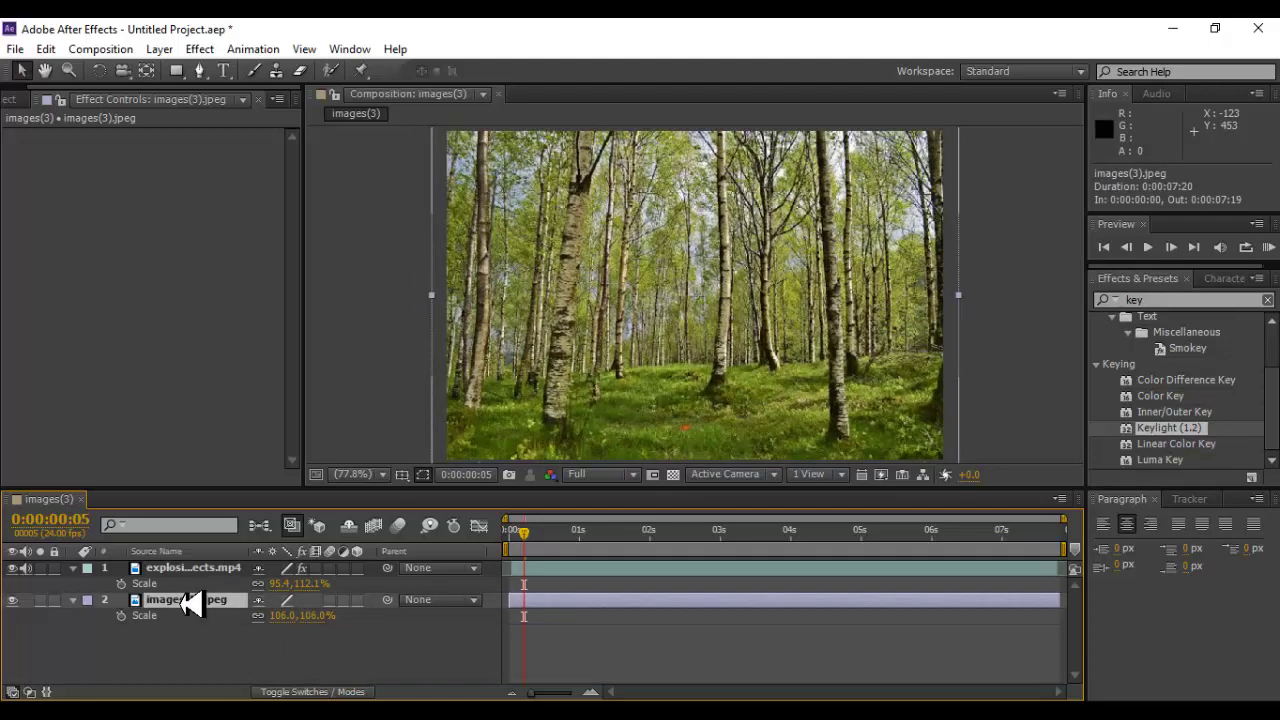
{"action": "key", "text": "ctrl+z"}
- Pre-compose the explosion and forest layers into Pre-comp 1
{"action": "left_click_drag", "start_coordinate": [236, 658], "coordinate": [124, 570]}
{"action": "key", "text": "ctrl+shift+c"}
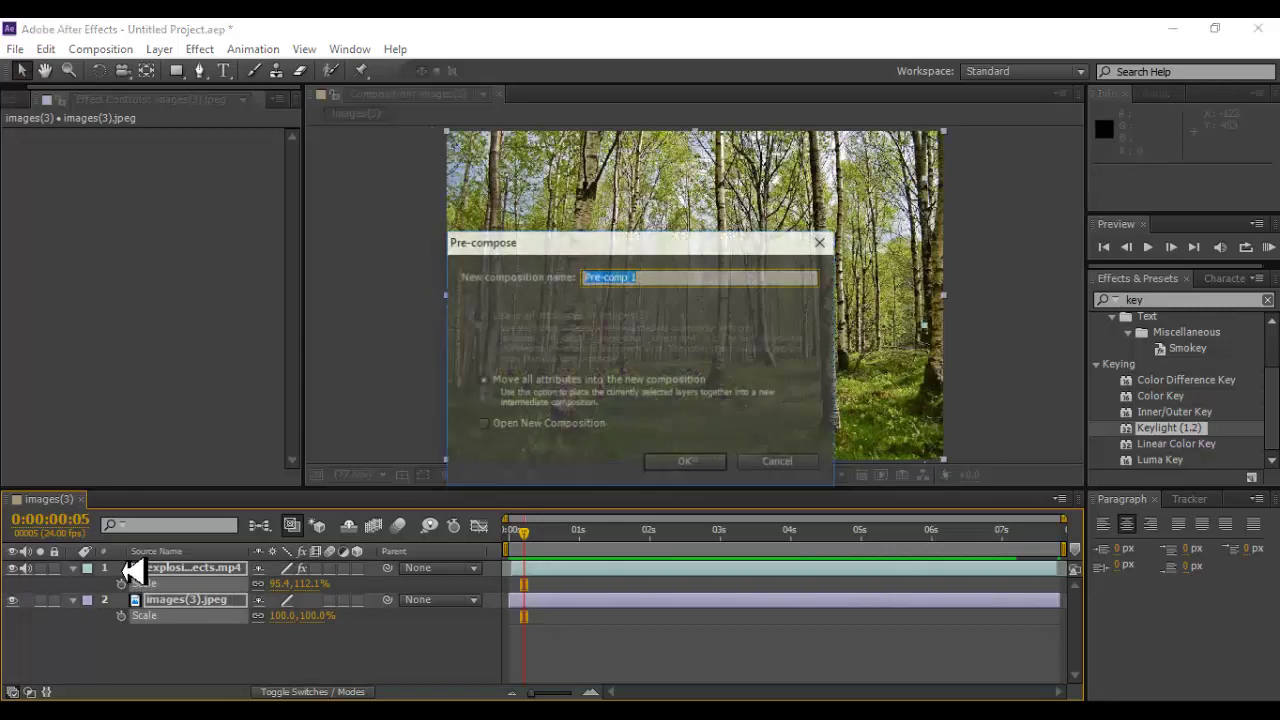
{"action": "key", "text": "Return"}
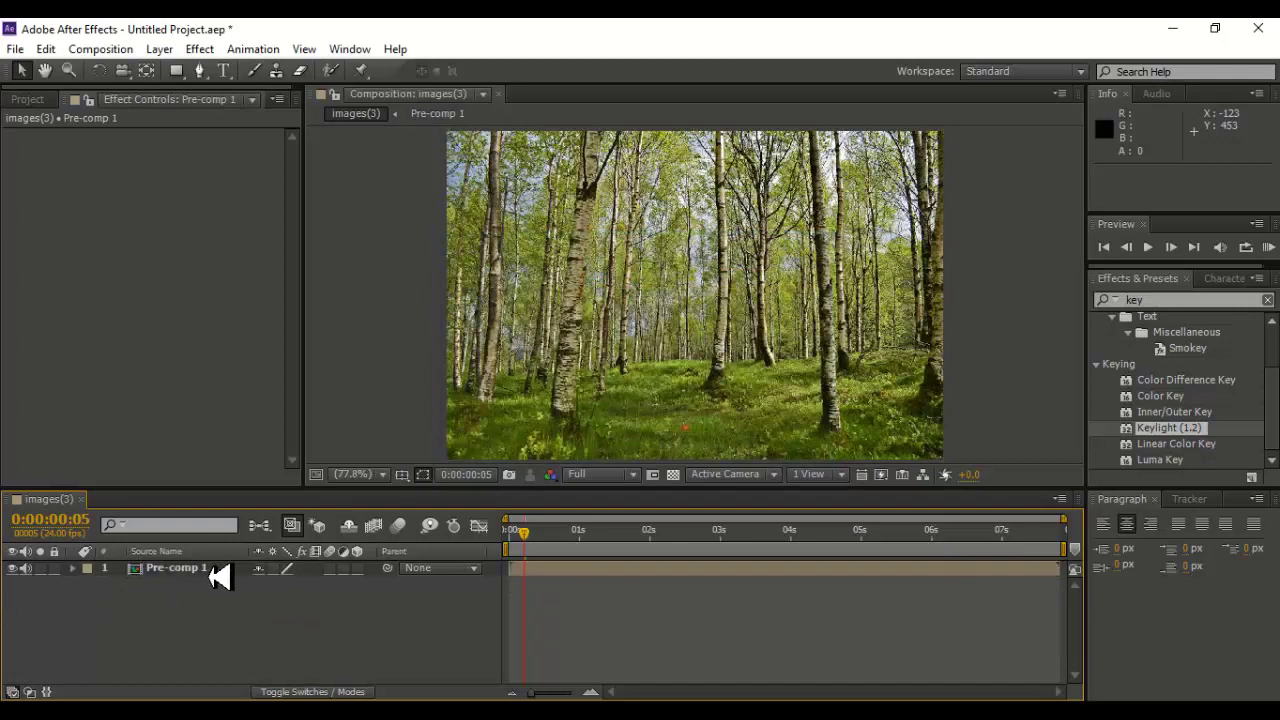
- Scale Pre-comp 1 up to 111%
{"action": "key", "text": "s"}
{"action": "left_click_drag", "start_coordinate": [284, 584], "coordinate": [306, 585]}
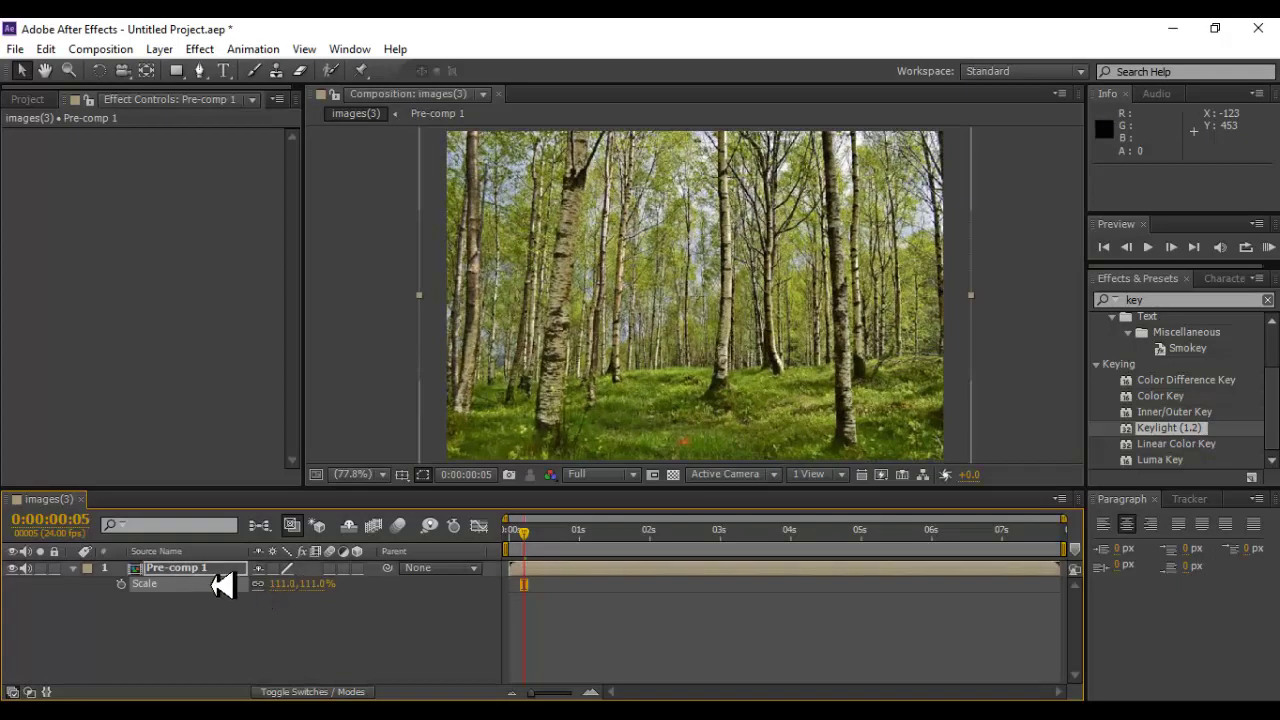
{"action": "left_click", "coordinate": [200, 567]}
- Give Pre-comp 1's Position a wiggle(6, 2) expression, correcting the initial error
{"action": "key", "text": "p"}
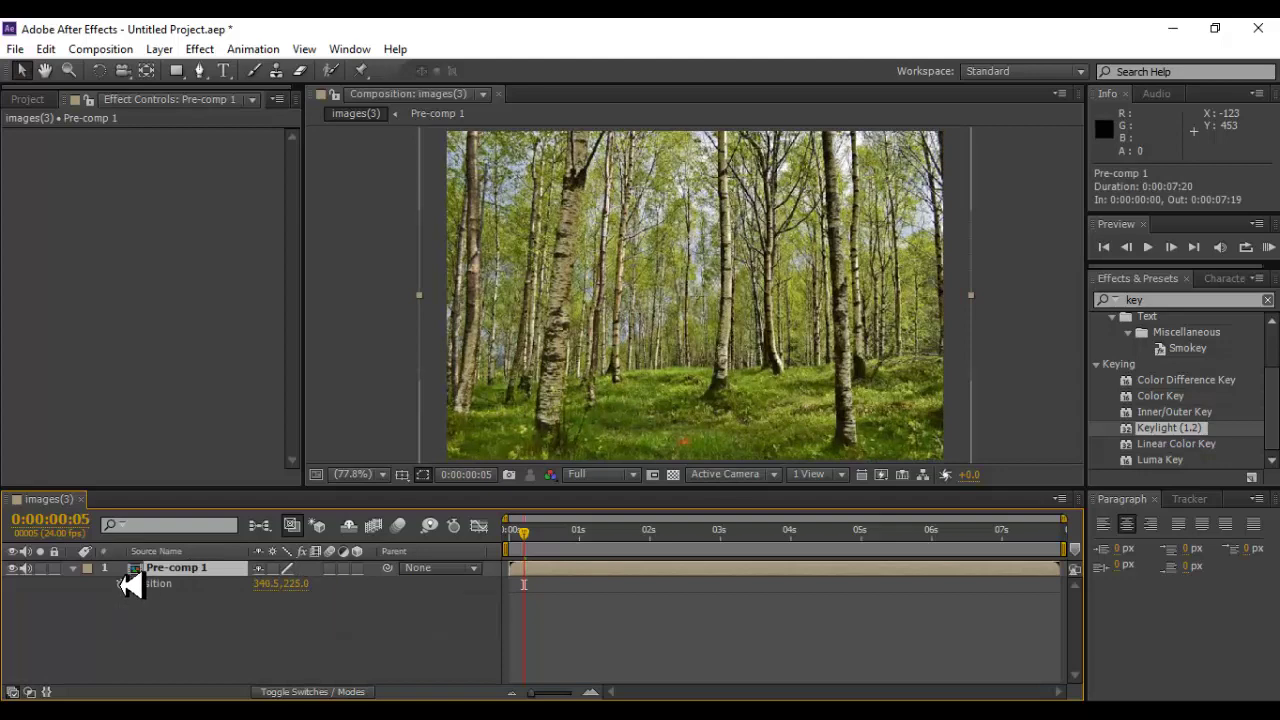
{"action": "left_click", "coordinate": [125, 584], "text": "alt"}
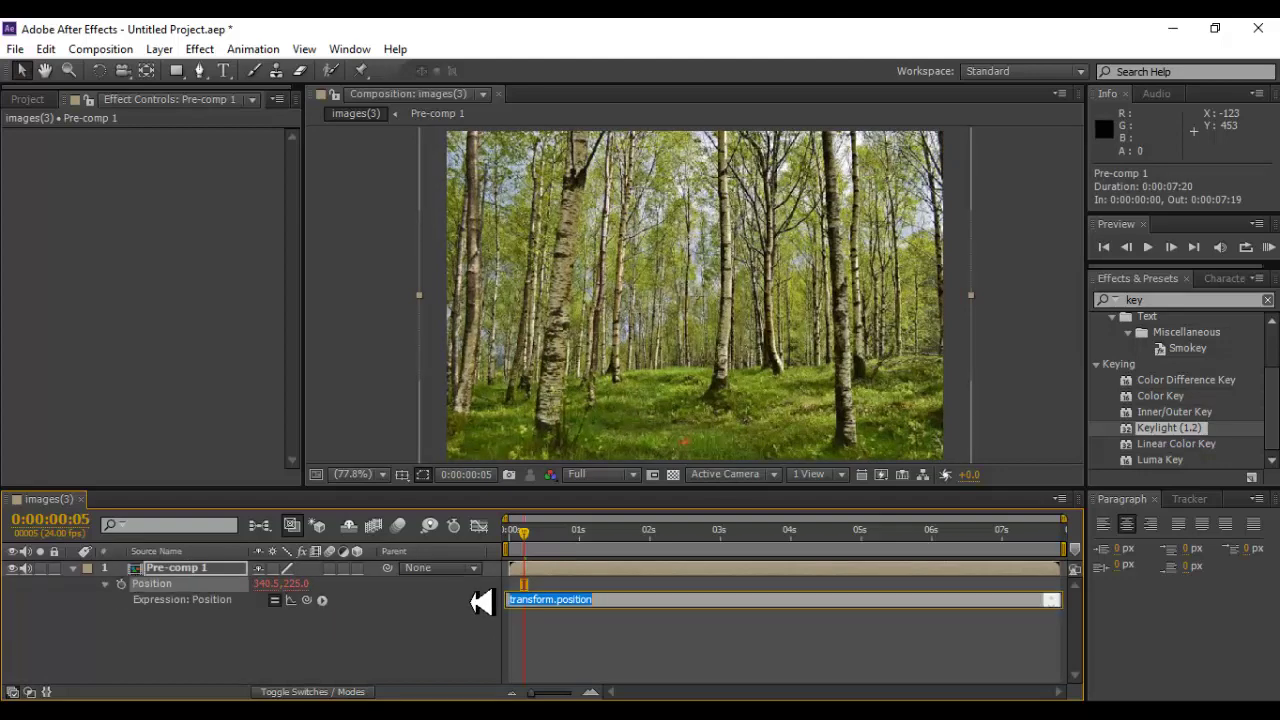
{"action": "type", "text": "wiggle (6 0.5"}
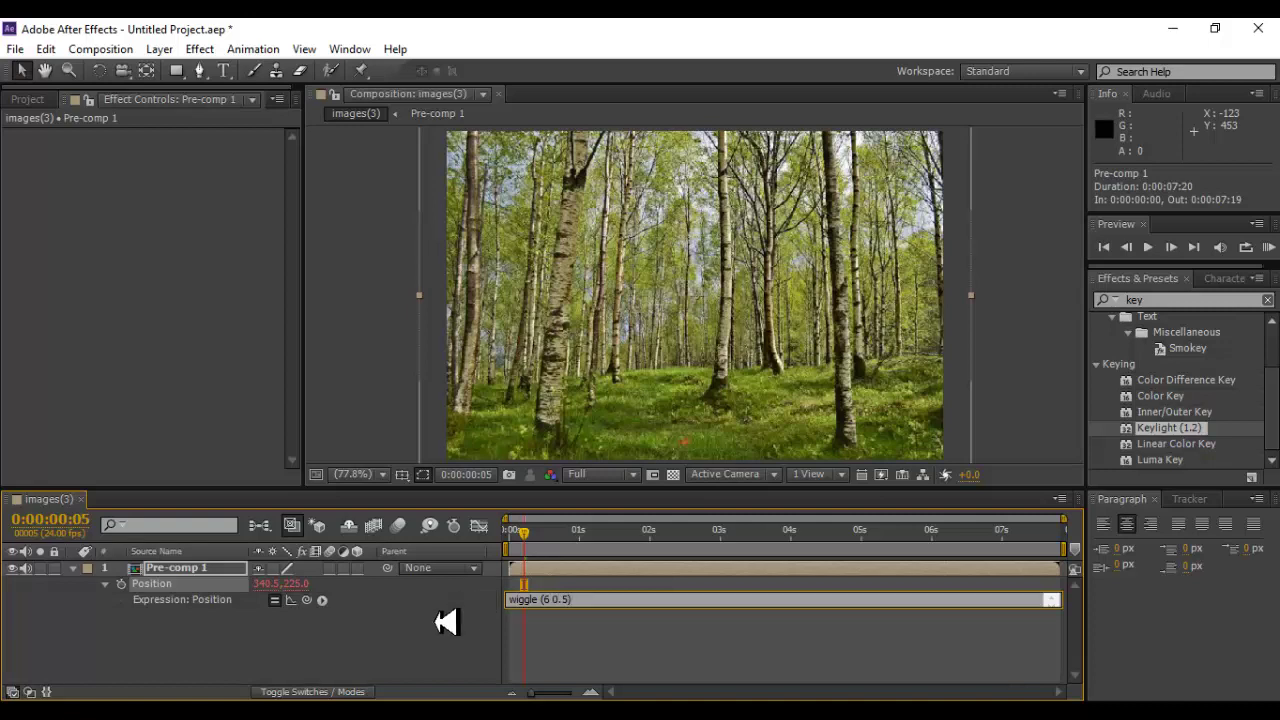
{"action": "left_click", "coordinate": [434, 634]}
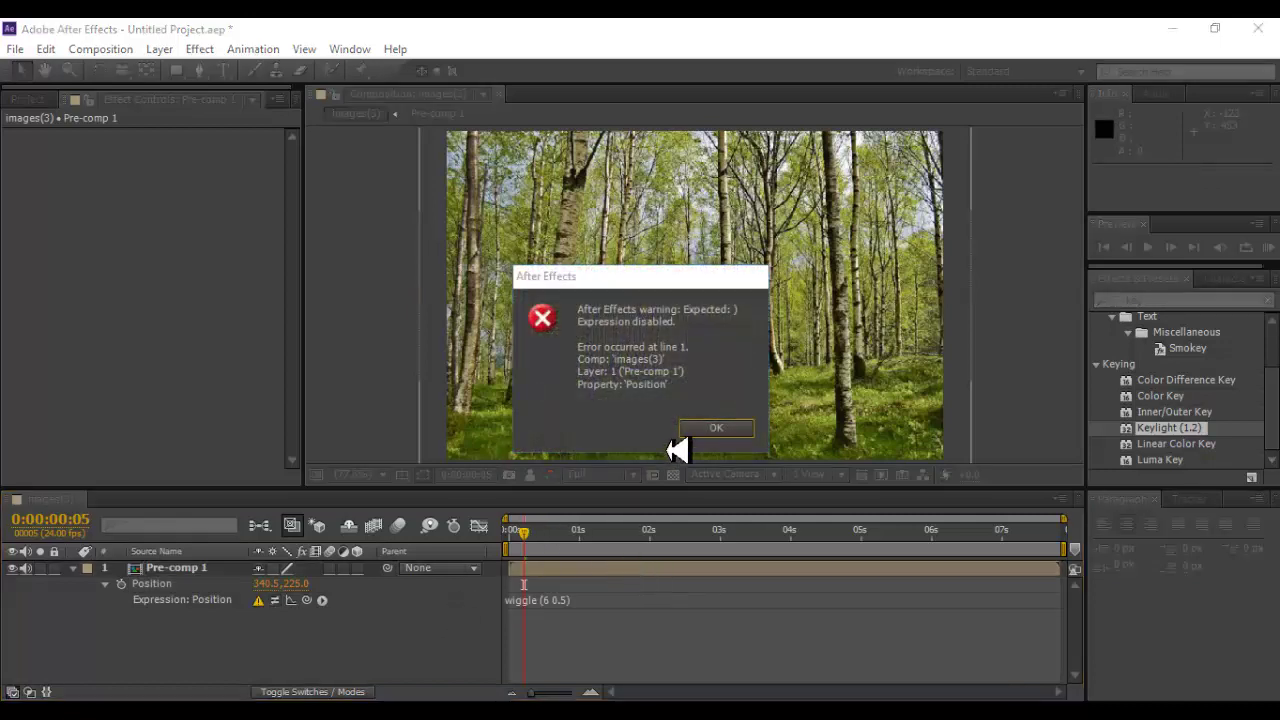
{"action": "left_click", "coordinate": [716, 427]}
{"action": "left_click", "coordinate": [557, 599]}
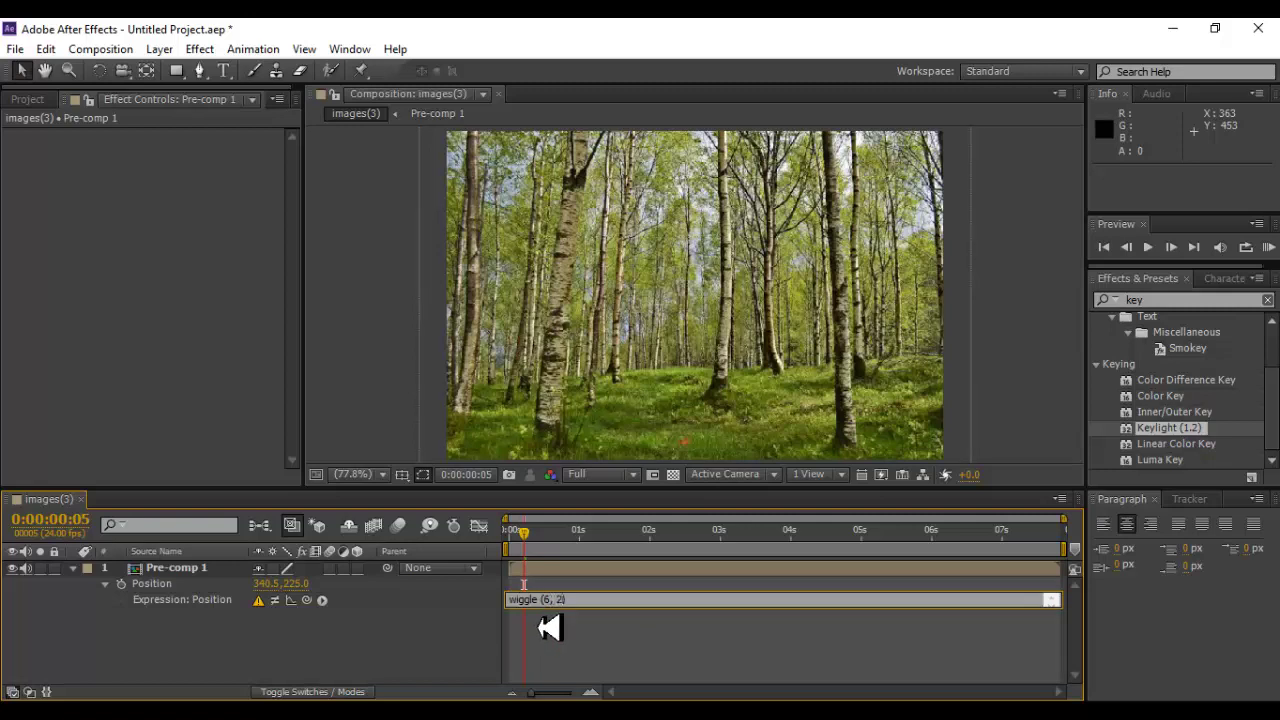
{"action": "left_click", "coordinate": [390, 638]}
{"action": "left_click_drag", "start_coordinate": [543, 531], "coordinate": [498, 535]}
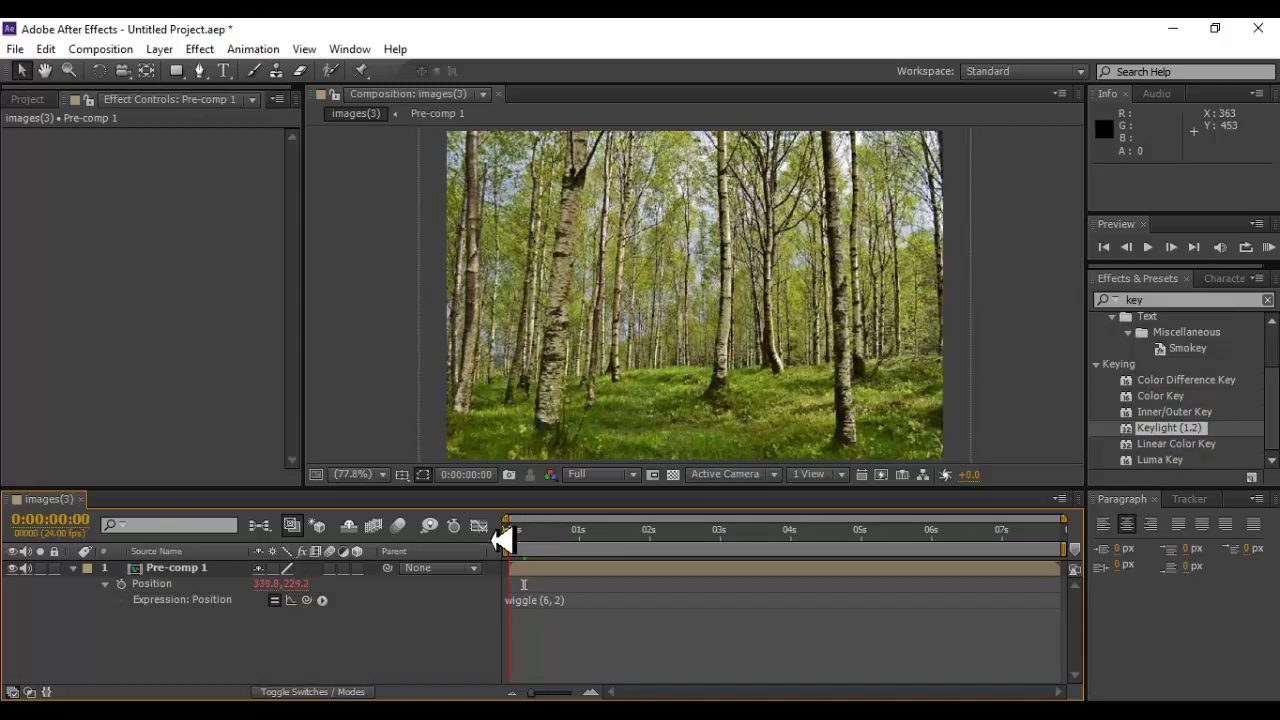
- Collapse Pre-comp 1, maximize the Composition viewer and play the final shaking explosion
{"action": "left_click", "coordinate": [74, 568]}
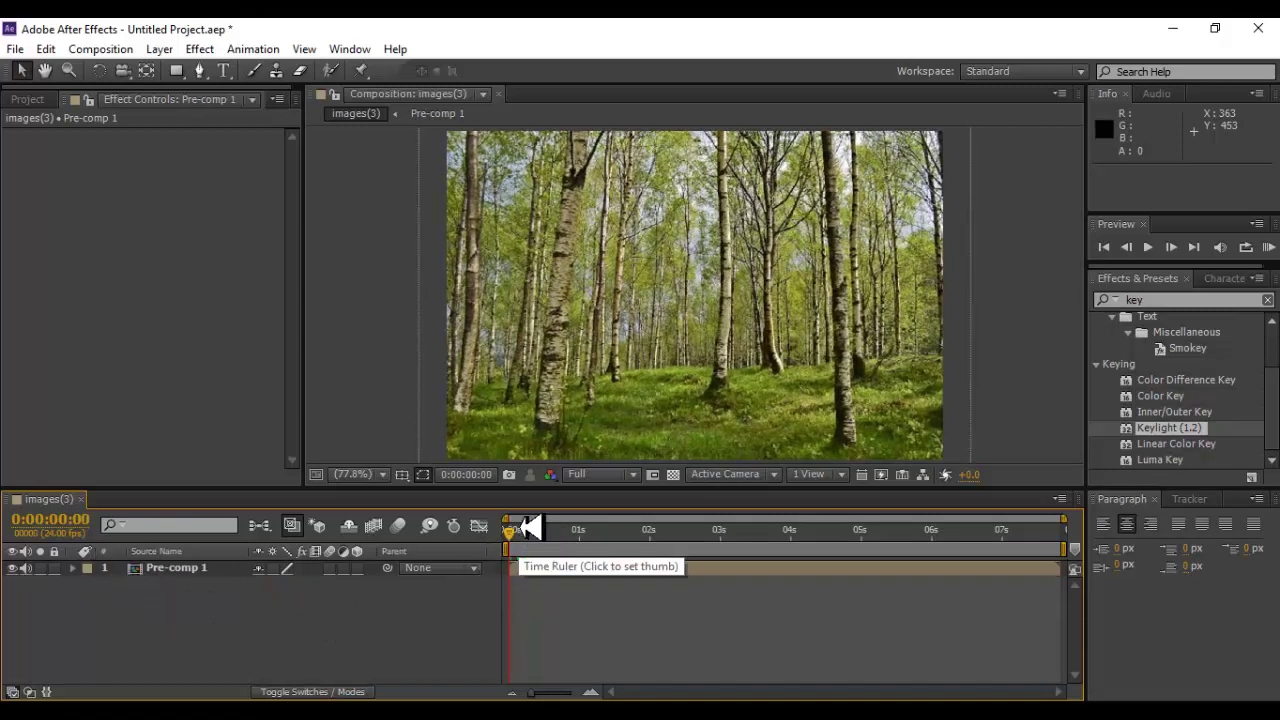
{"action": "key", "text": "grave"}
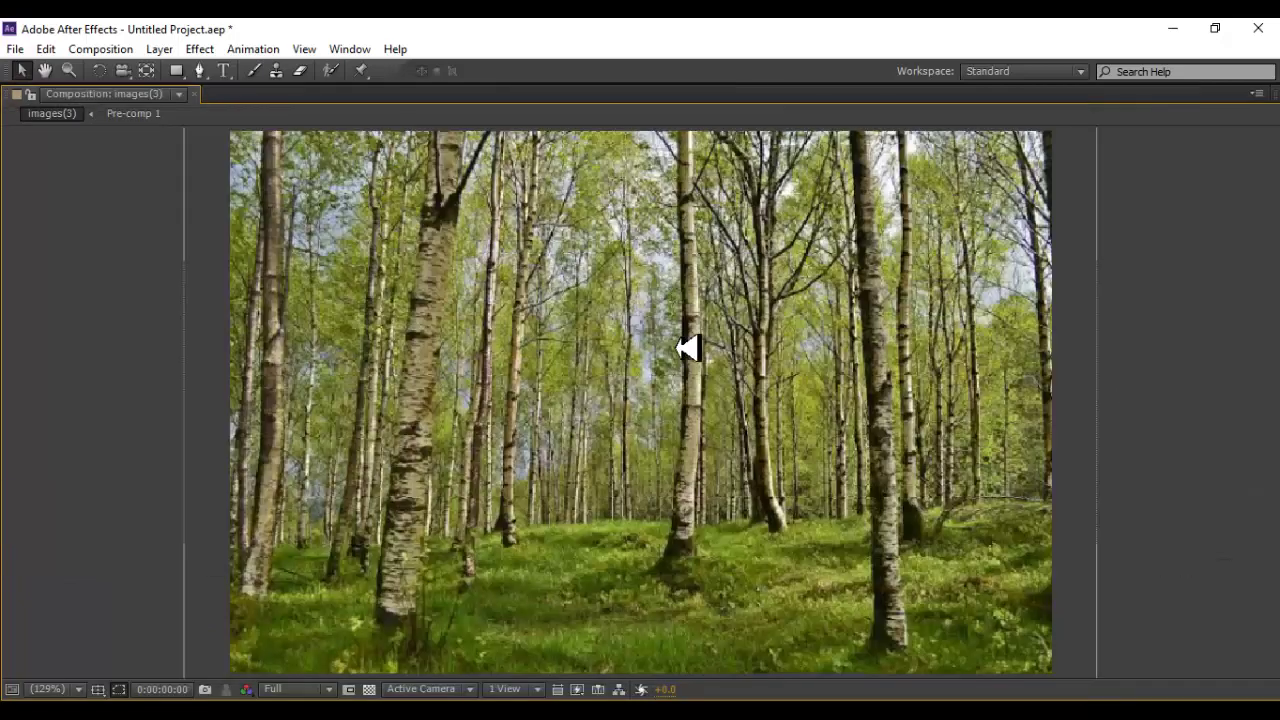
{"action": "key", "text": "space"}
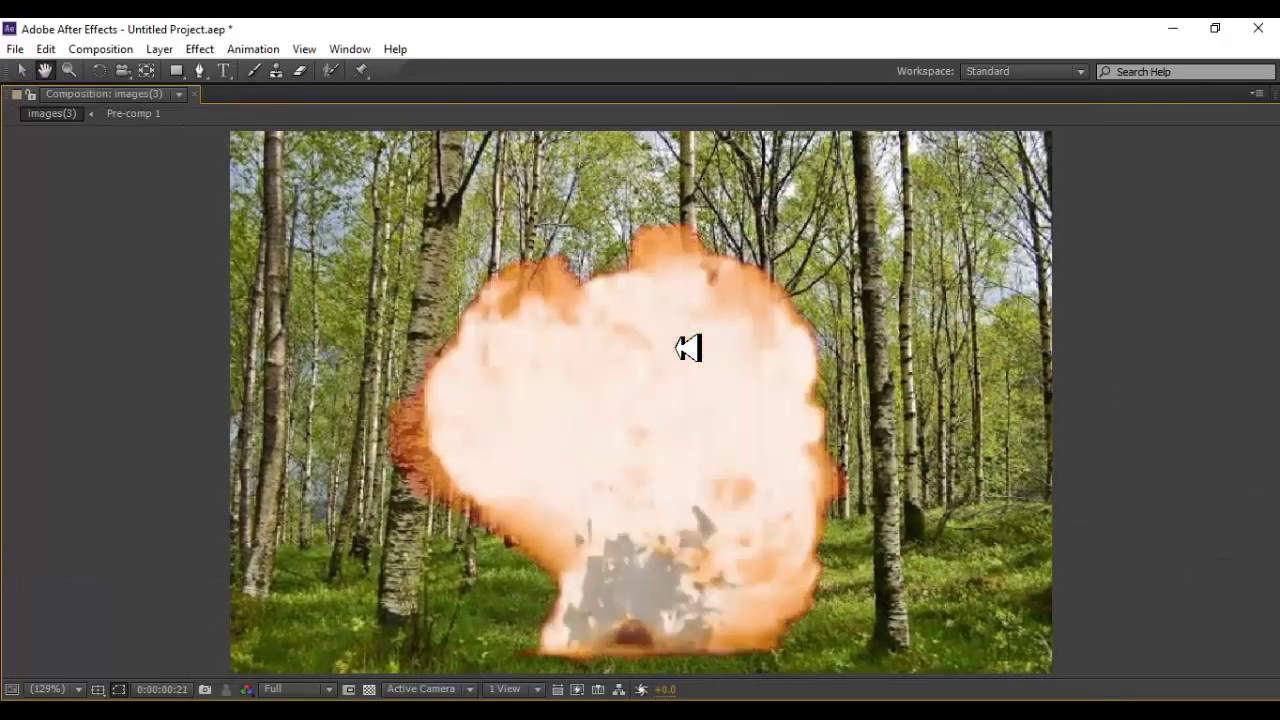